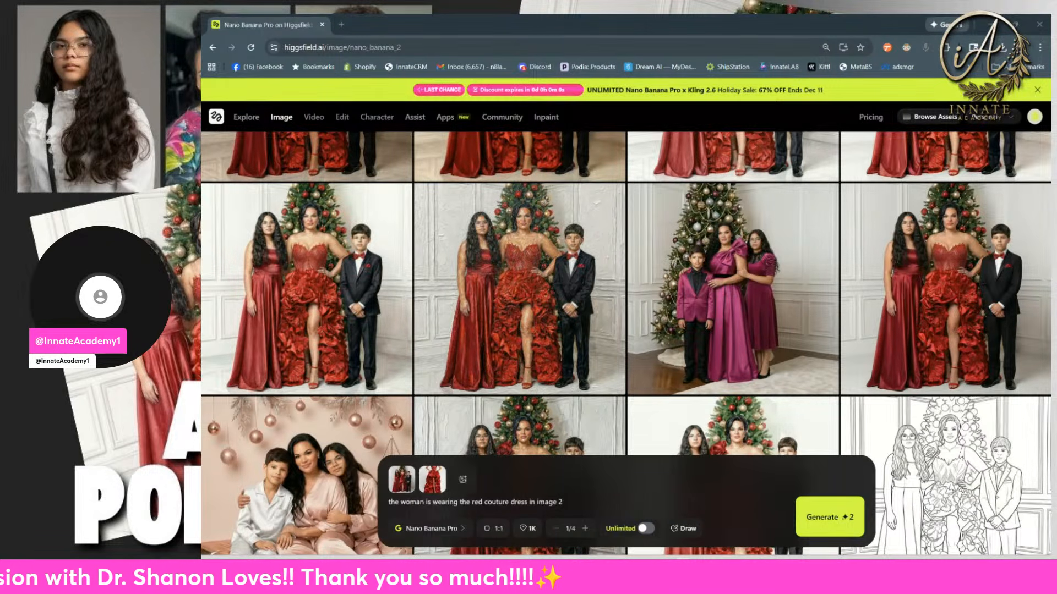
Step: Find the generated family portrait with gold sculptures and the long black gown, and recreate it to reload its prompt and reference images
scroll(842, 306, down, 3)
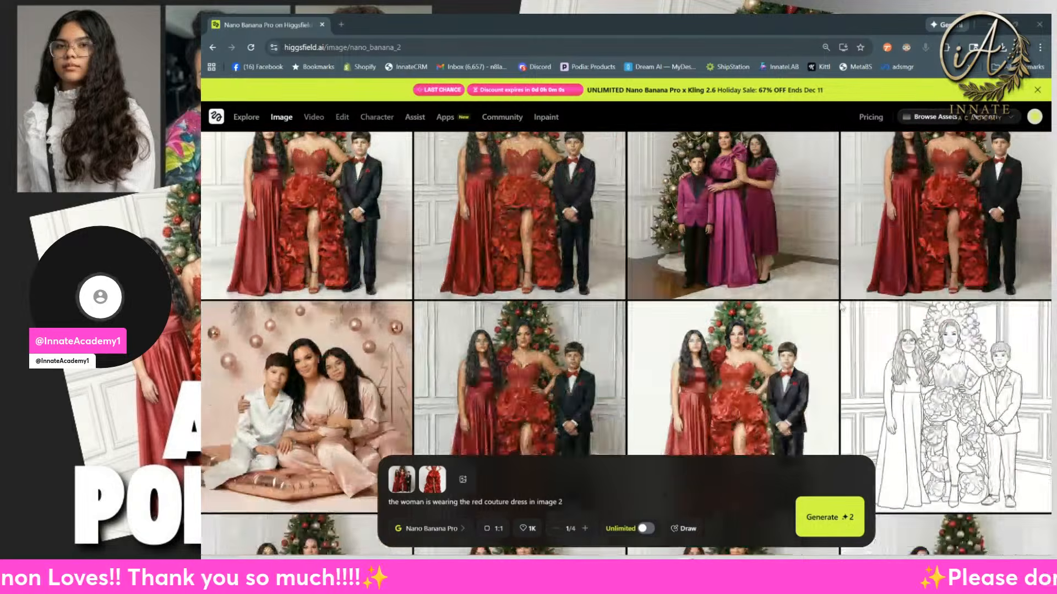
scroll(850, 305, down, 8)
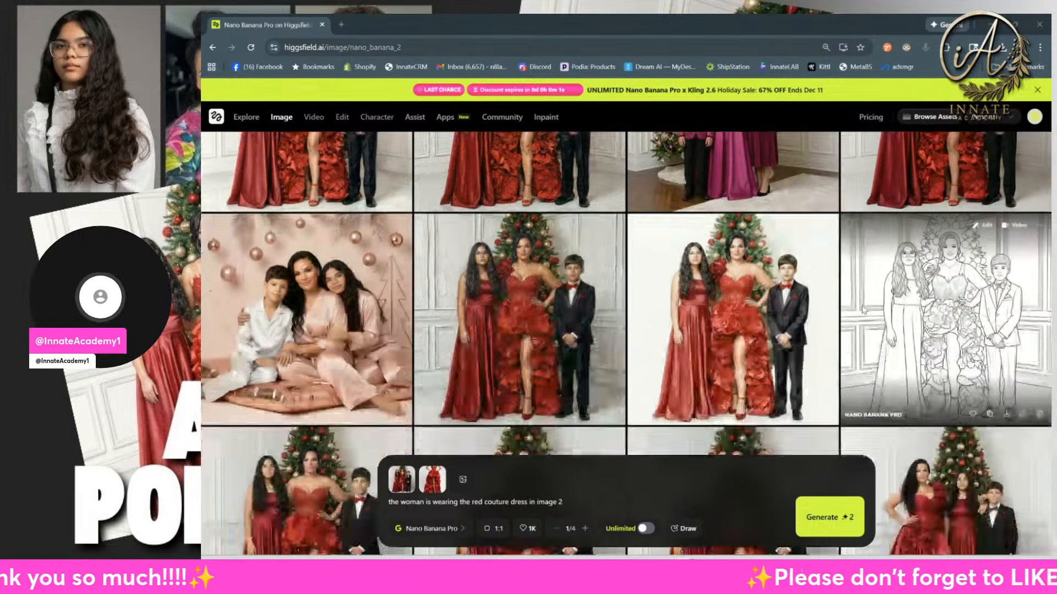
scroll(862, 305, down, 15)
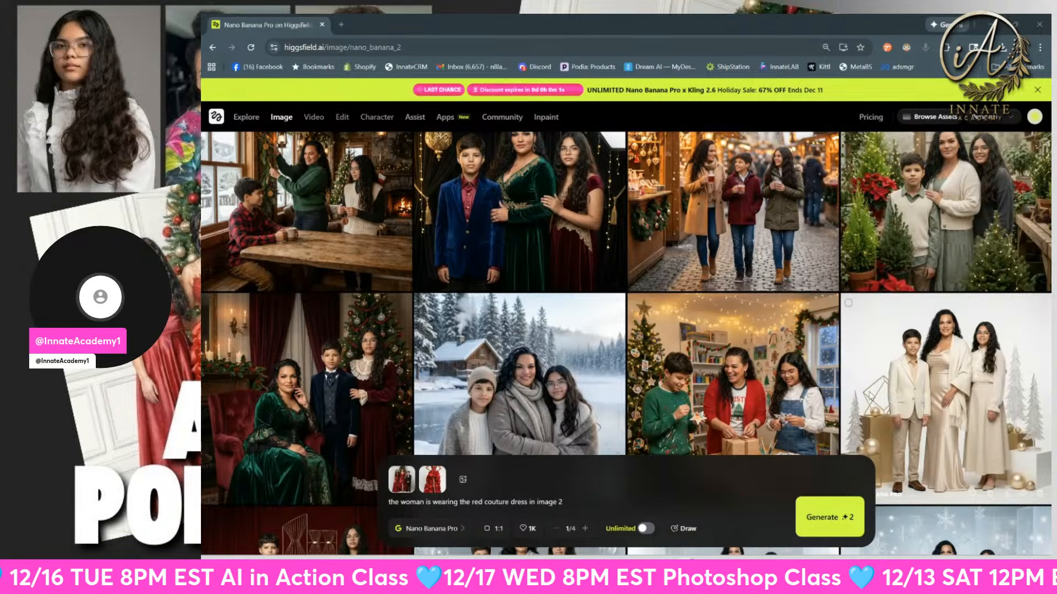
scroll(863, 388, down, 10)
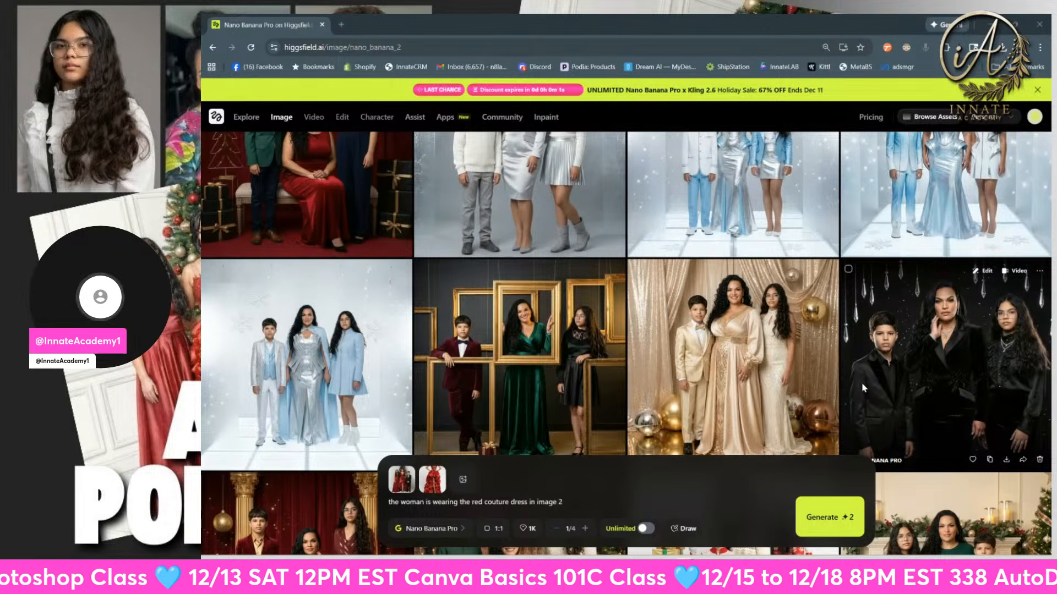
scroll(796, 365, down, 10)
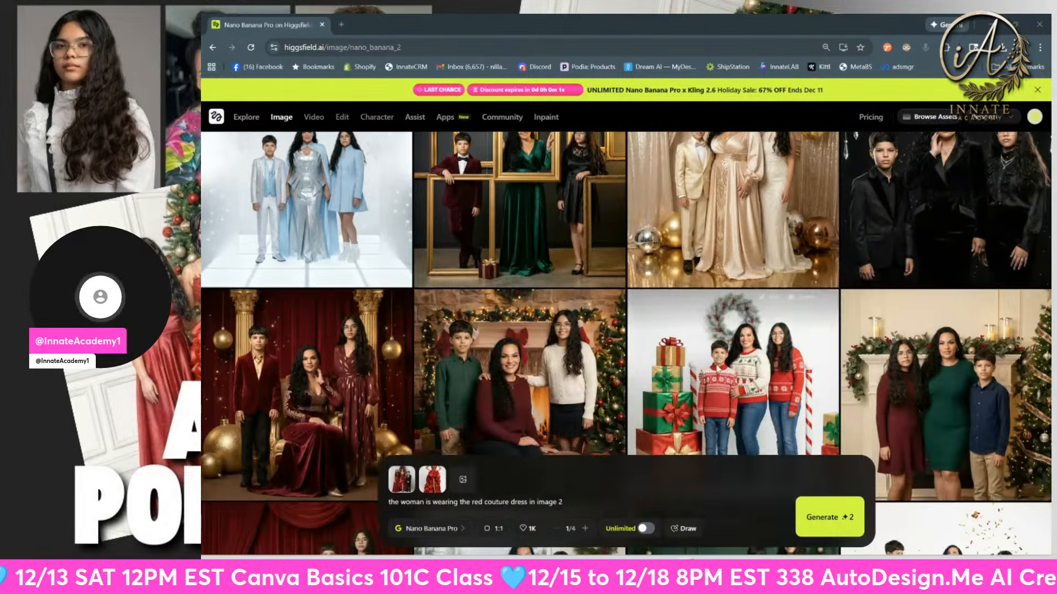
scroll(715, 372, down, 10)
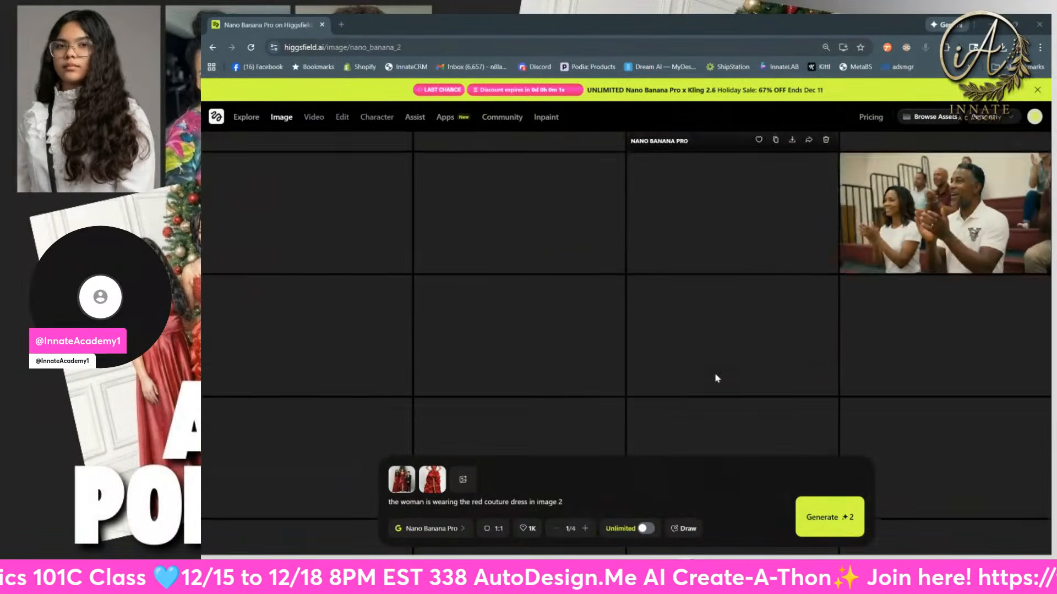
scroll(715, 377, up, 15)
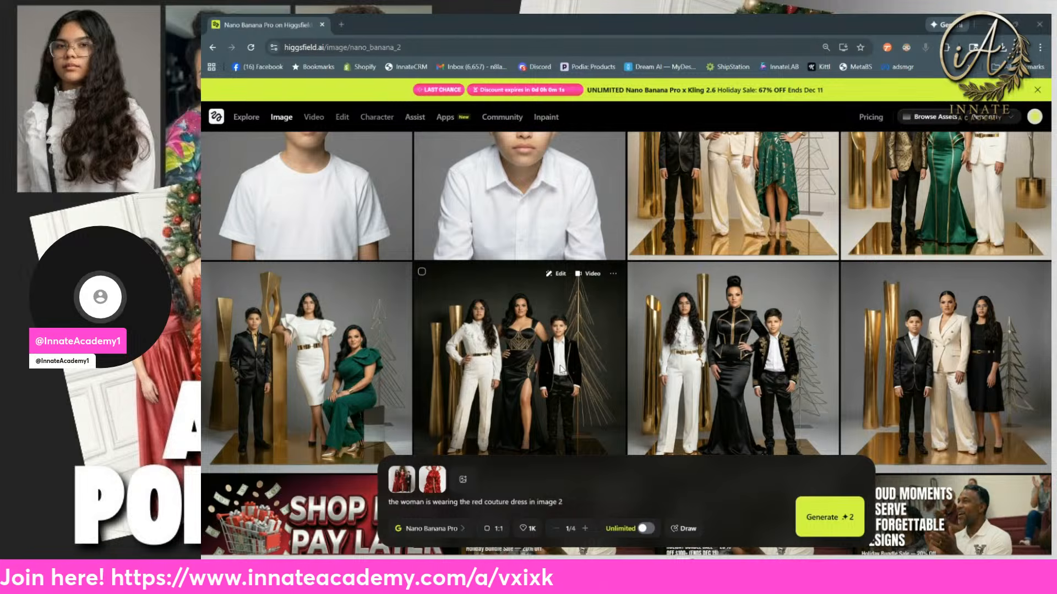
click(744, 367)
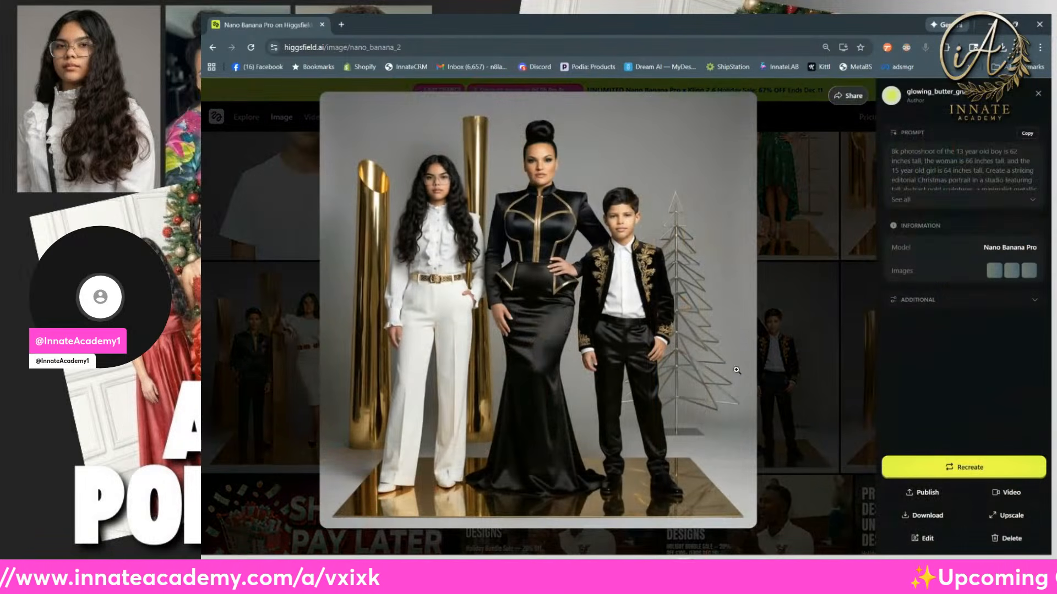
click(790, 378)
click(640, 459)
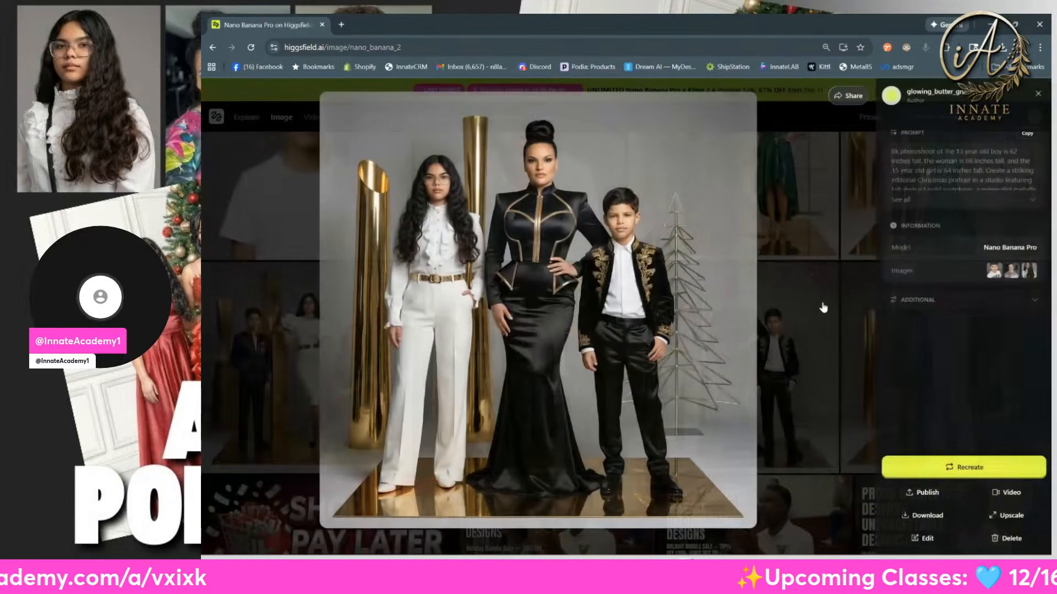
click(930, 468)
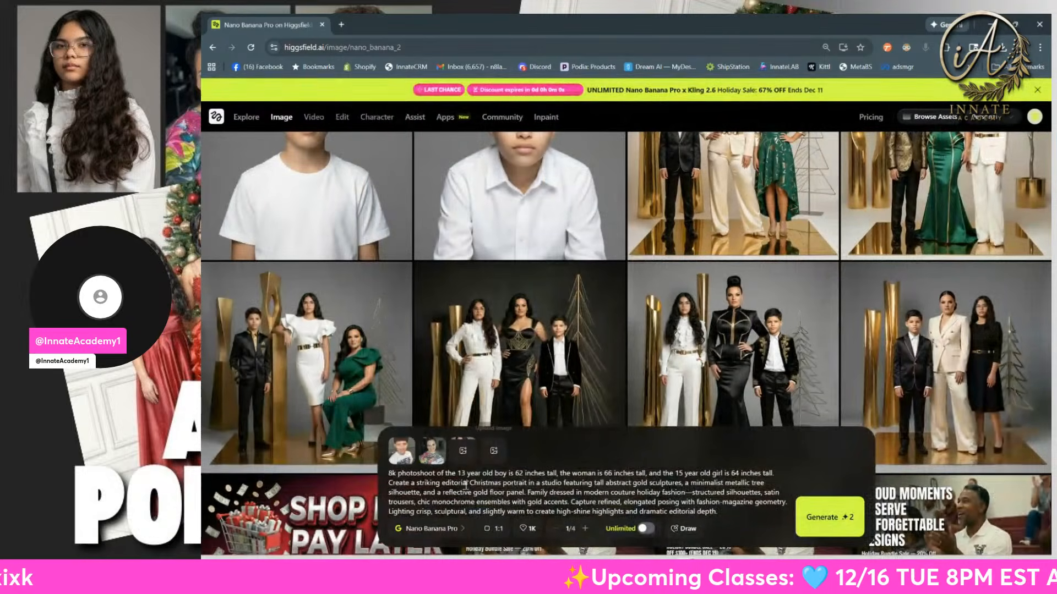
Step: Preview the reference photos of the boy, the woman and the girl attached to the prompt one after another
click(408, 460)
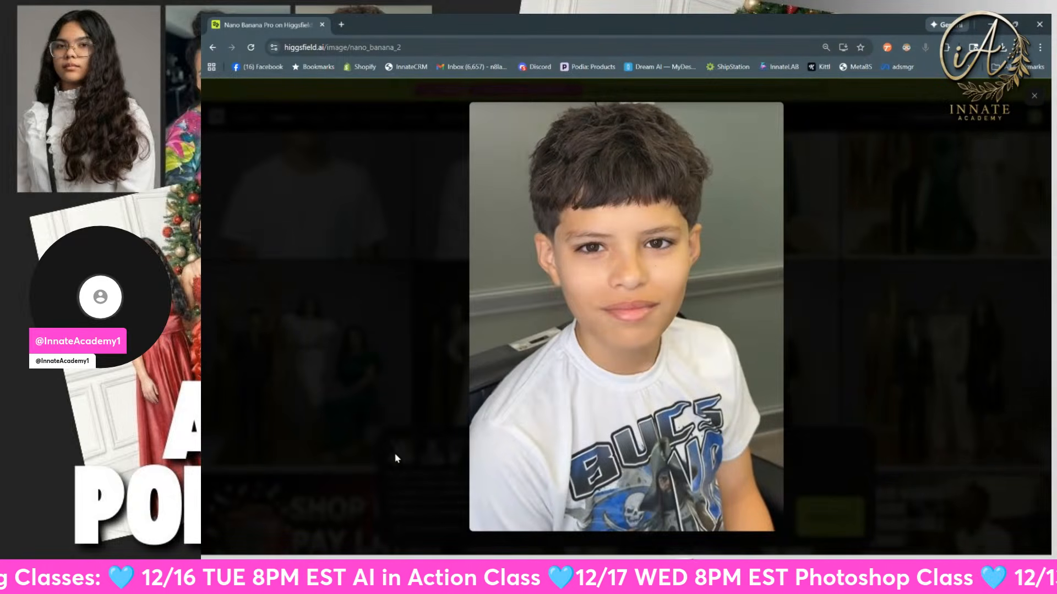
click(377, 460)
click(462, 451)
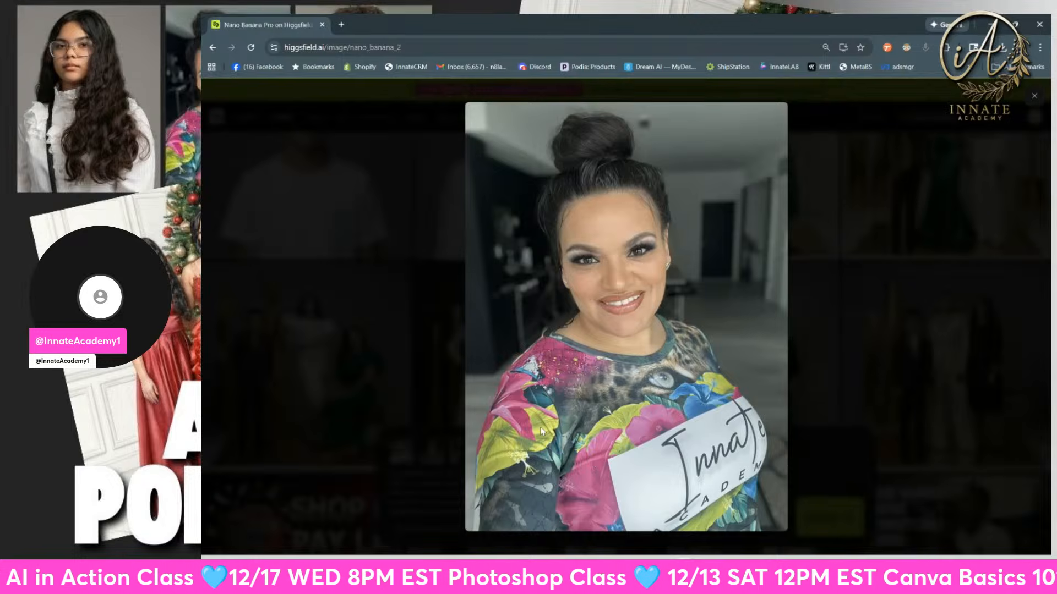
click(410, 484)
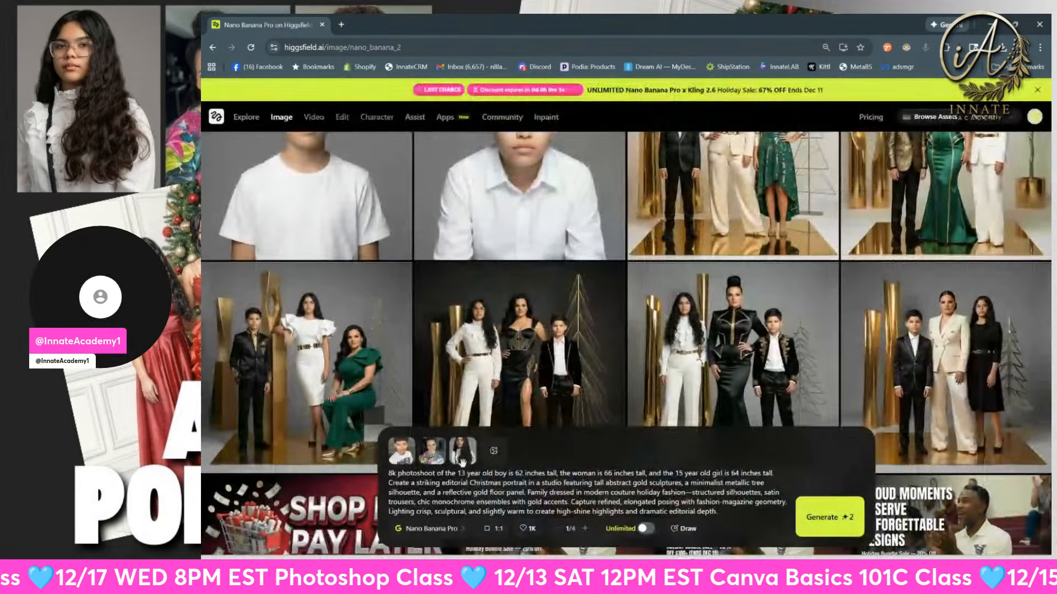
click(464, 468)
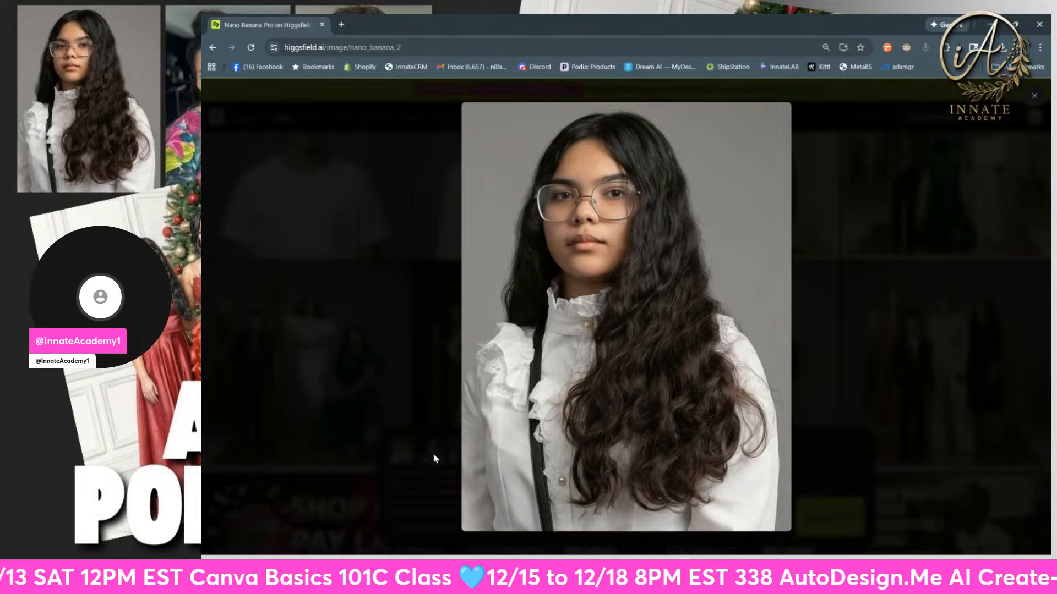
click(412, 457)
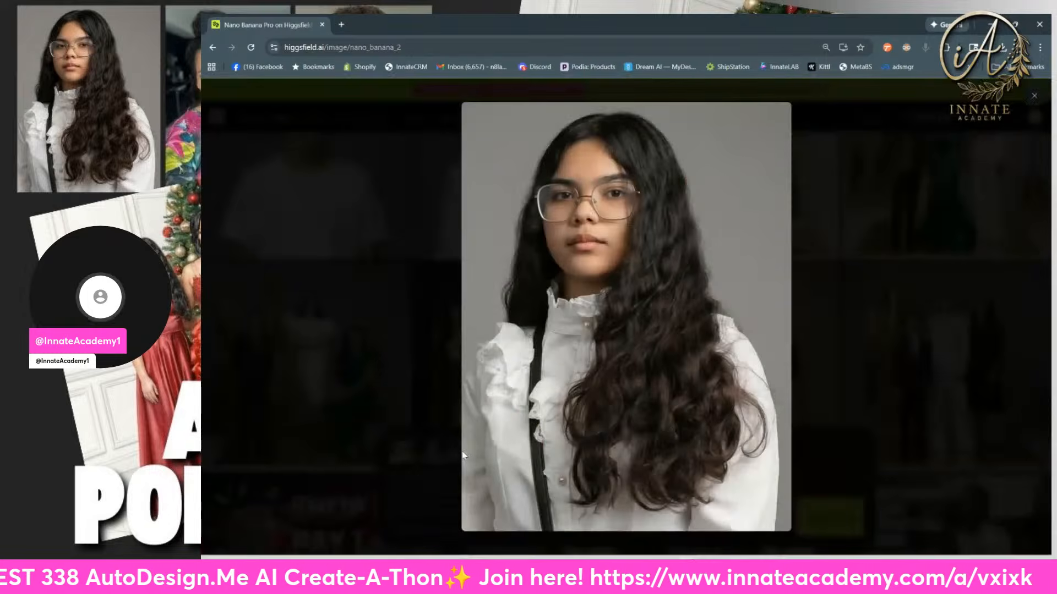
click(462, 450)
click(418, 475)
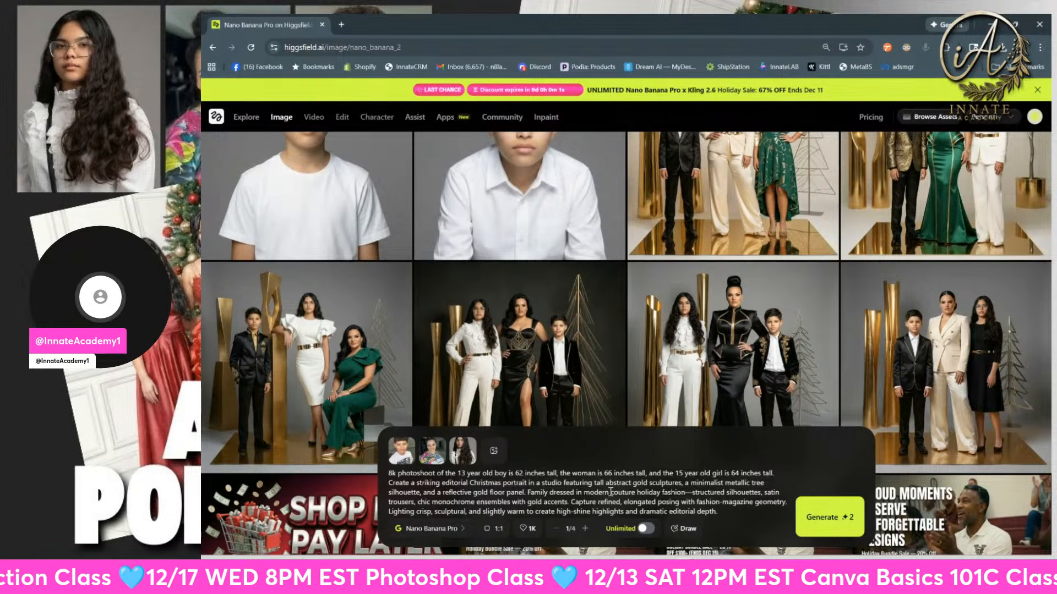
Step: Highlight the word "couture" in the prompt and select the whole prompt text
drag(610, 492, 636, 492)
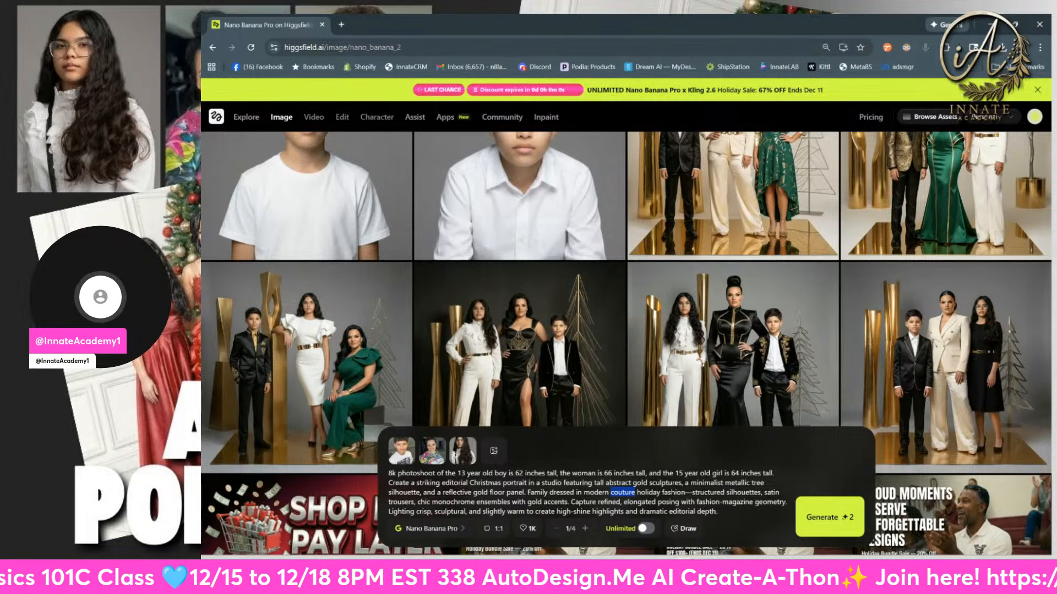
key(alt+Tab)
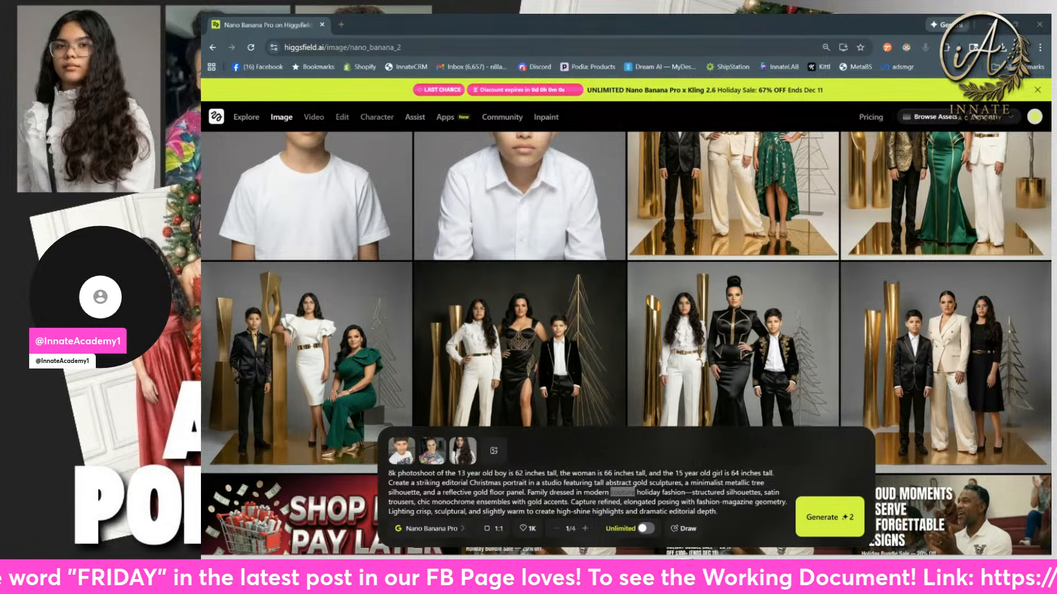
click(478, 492)
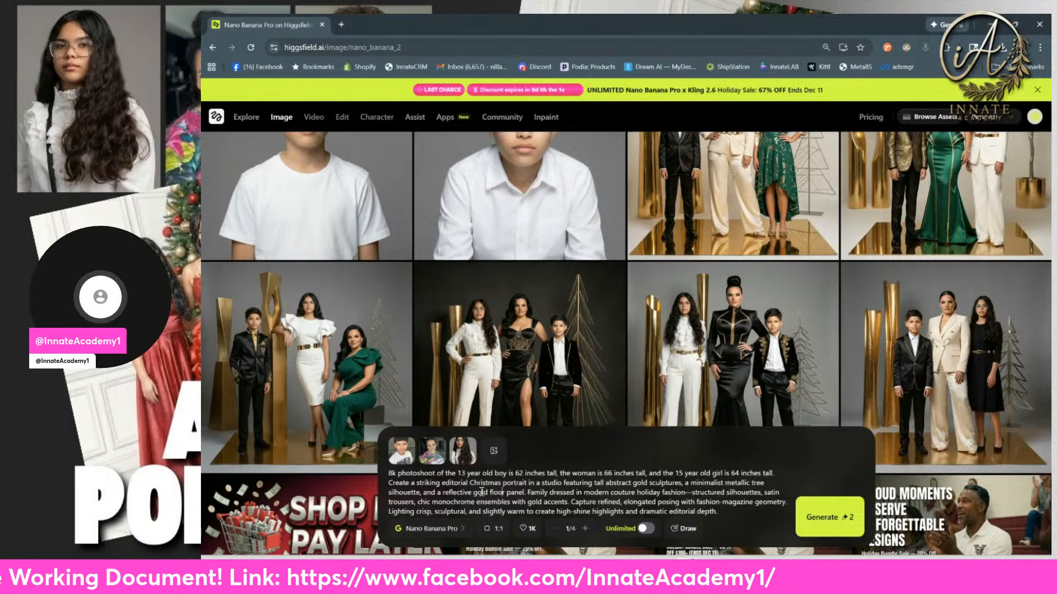
key(ctrl+a)
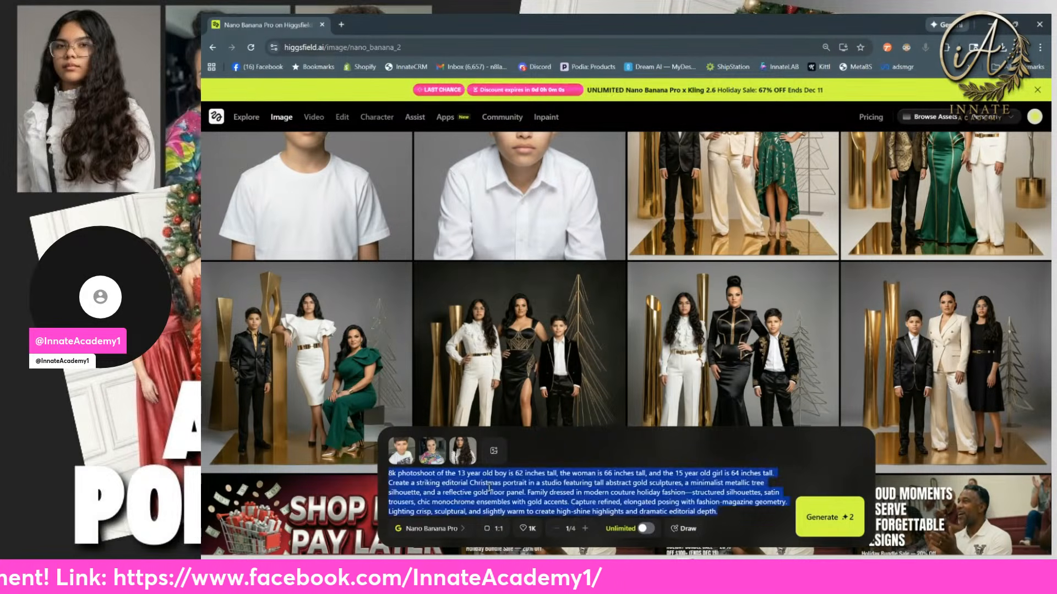
key(alt+Tab)
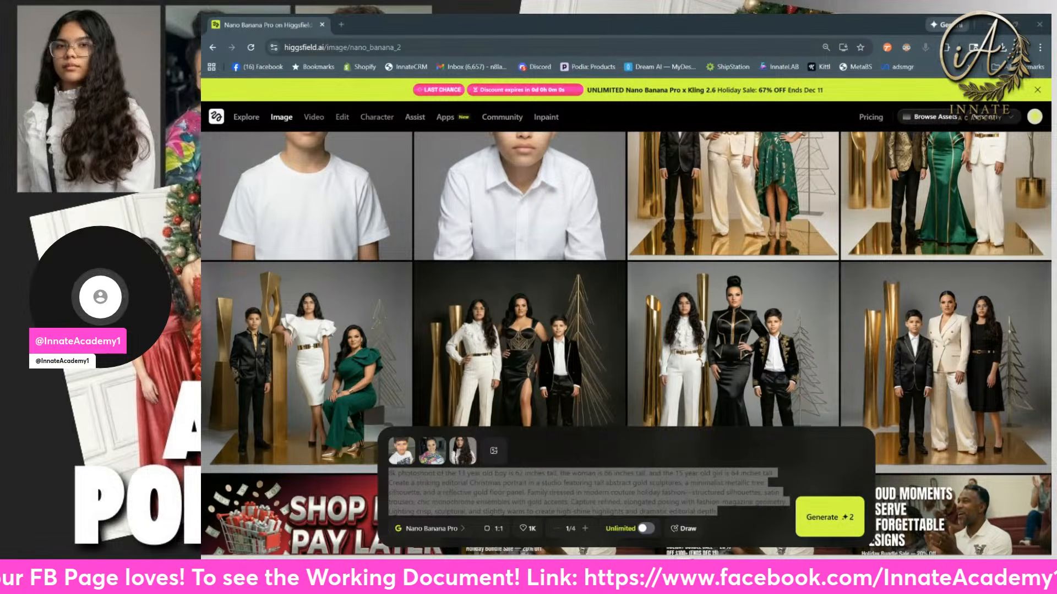
Step: Open the innateacademy1 Instagram profile in a new tab and view the reel of the family portrait in red dresses
click(342, 25)
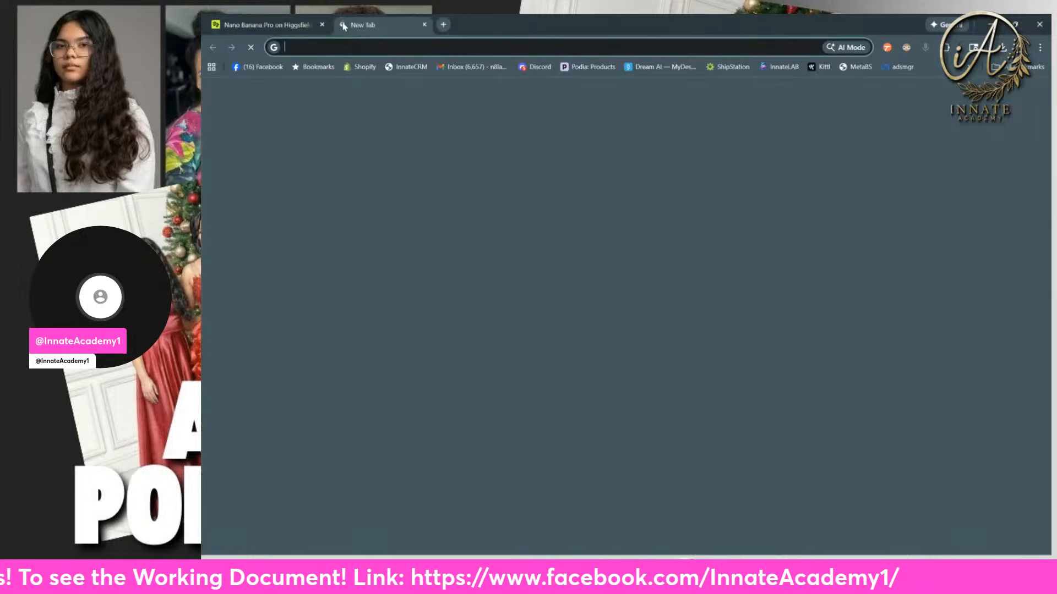
text(ins)
key(Return)
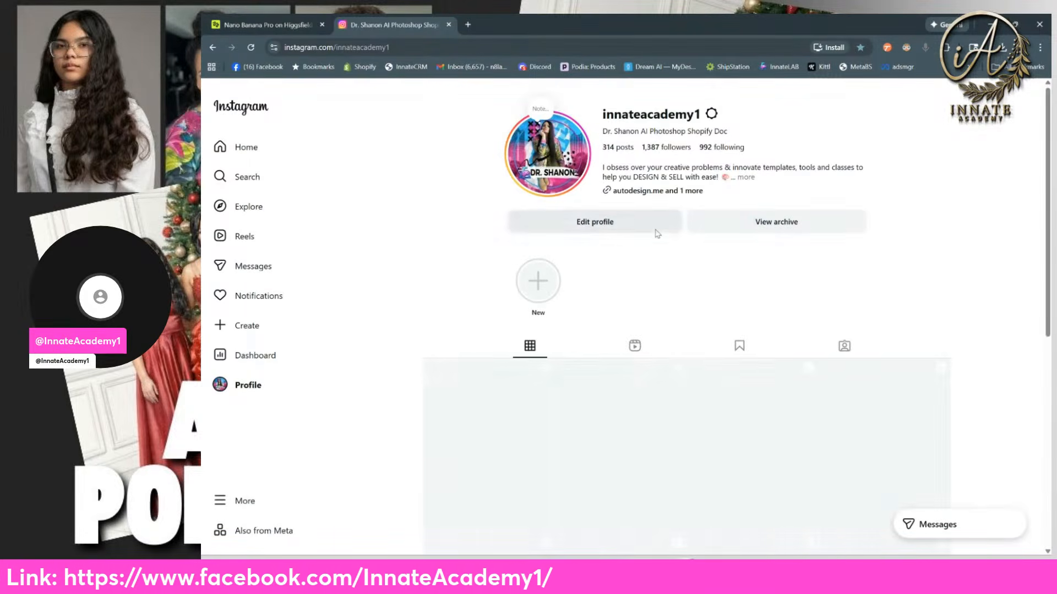
scroll(727, 308, down, 2)
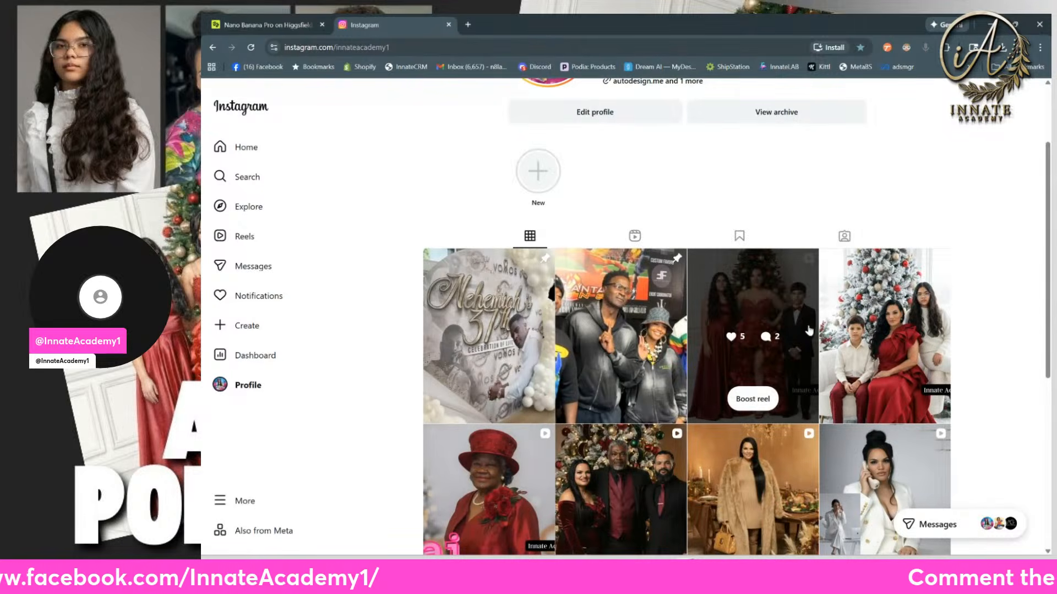
click(782, 376)
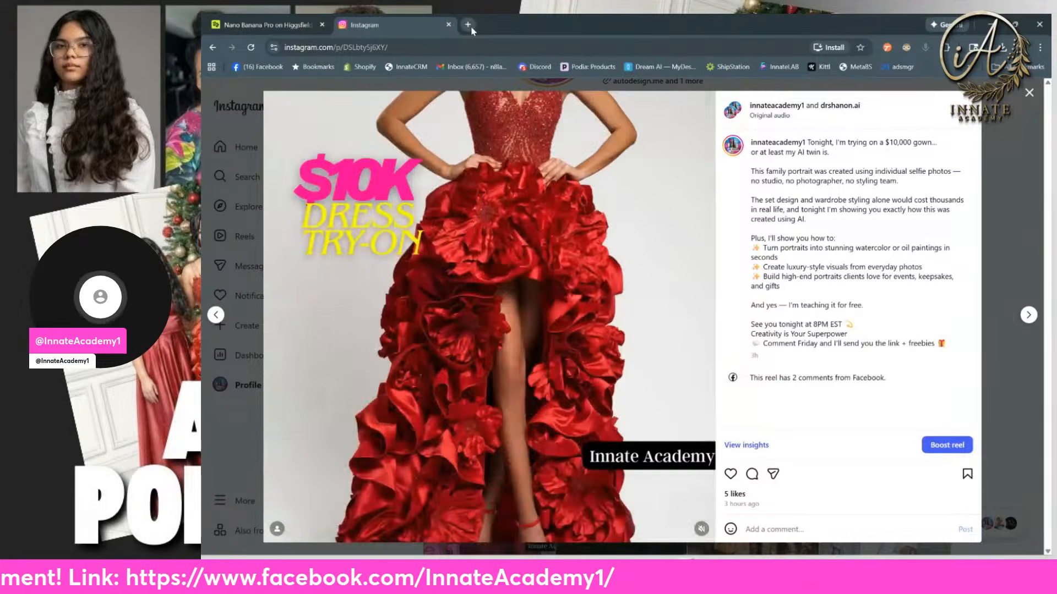
Step: Open the Innate Academy Facebook page in another new tab and select its web address
click(471, 26)
text(facebook.com/InnateAcademy1/)
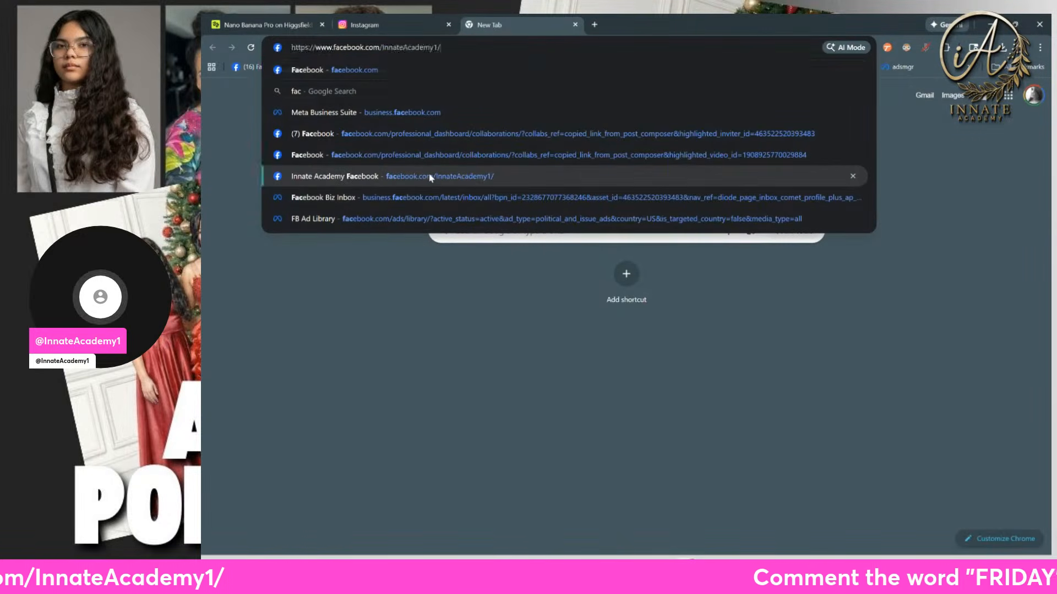
click(425, 176)
click(429, 46)
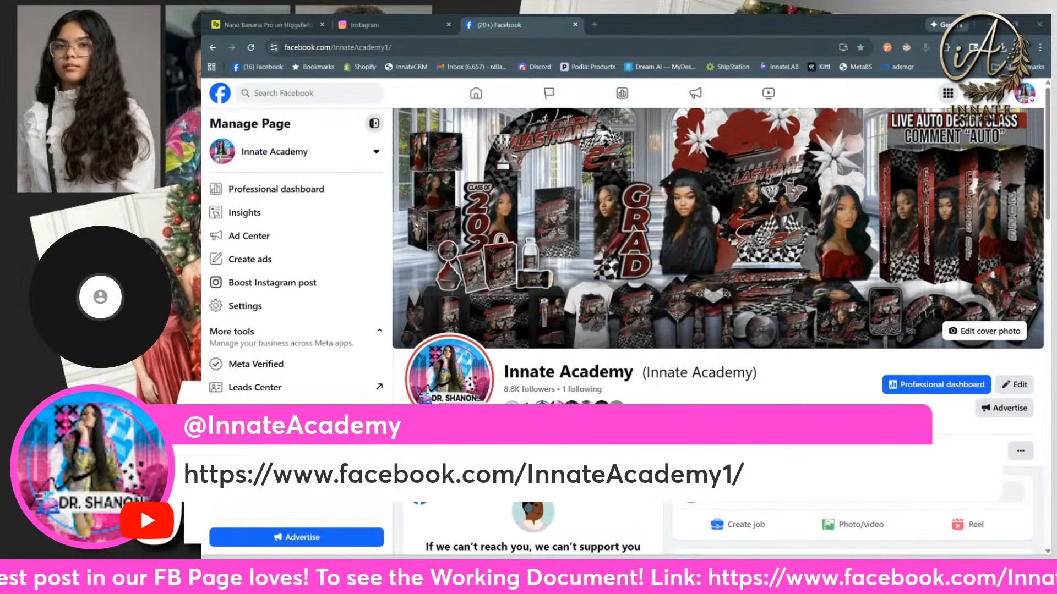
Step: Return to Instagram, close the open reel and select the innateacademy1 profile's web address
click(393, 25)
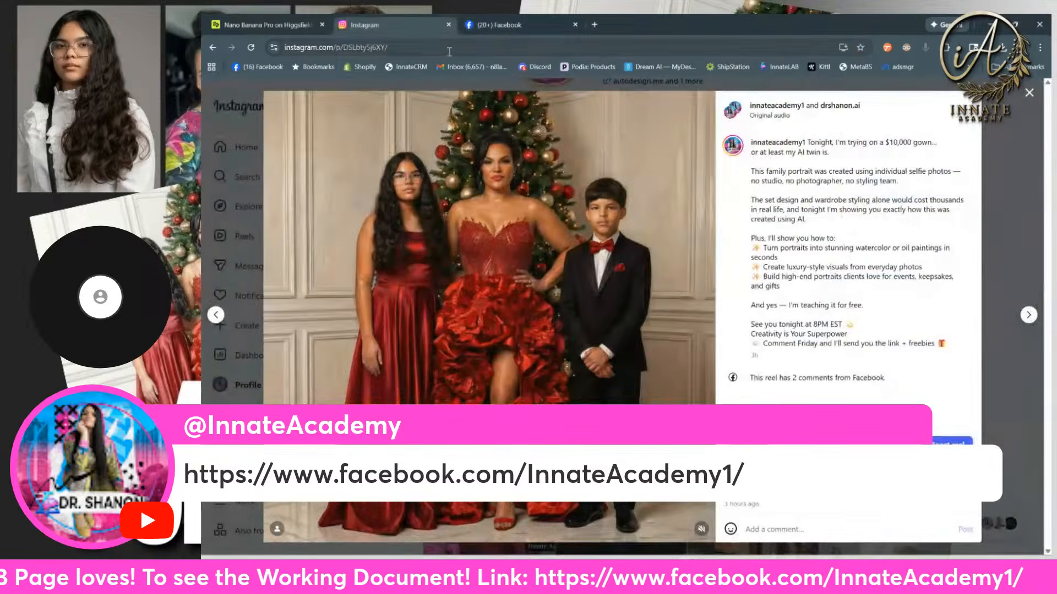
click(448, 50)
click(1029, 93)
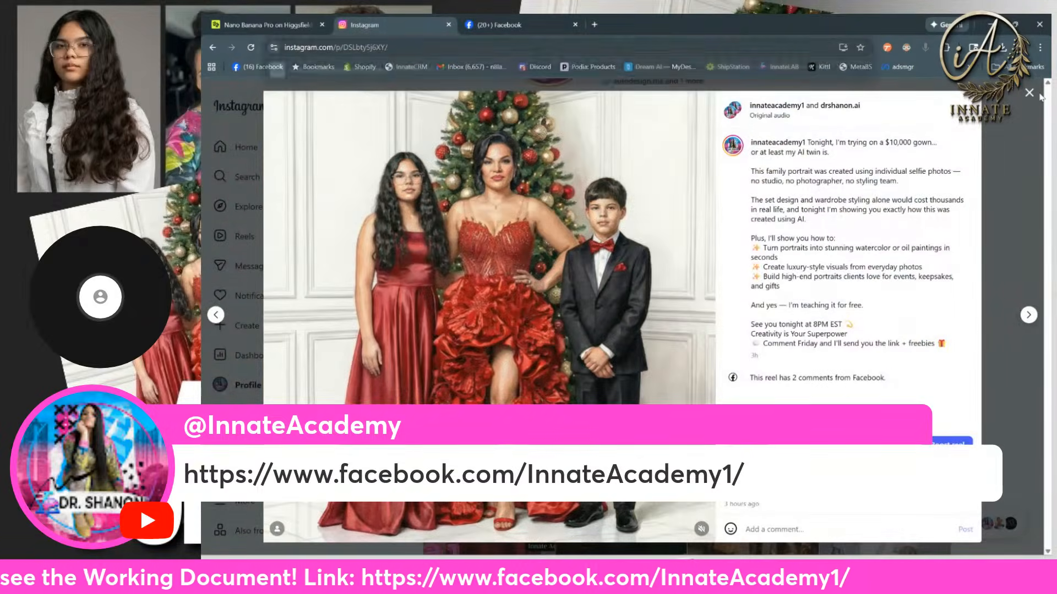
click(421, 47)
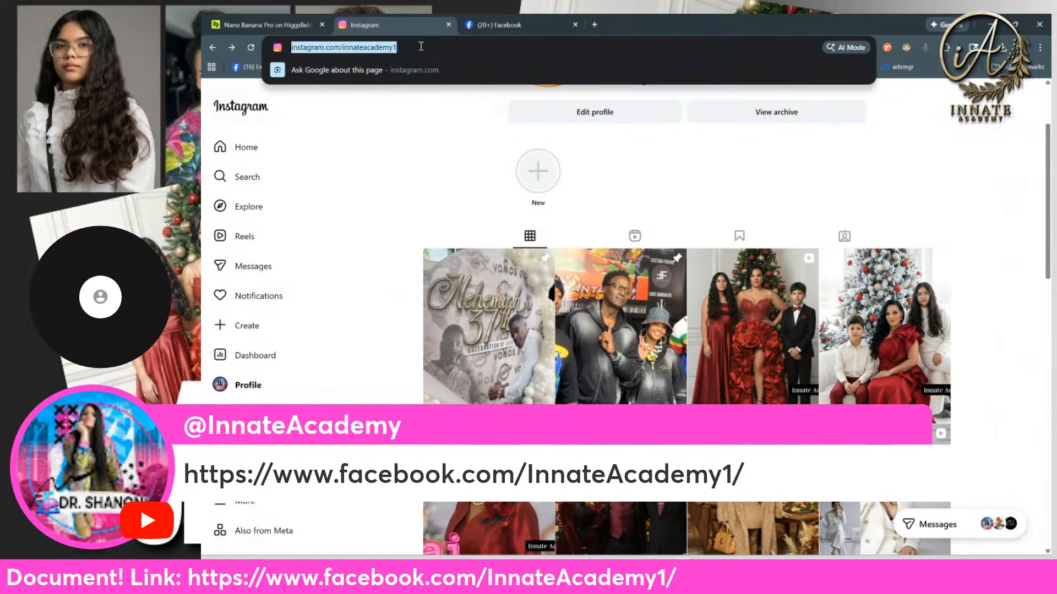
key(alt+Tab)
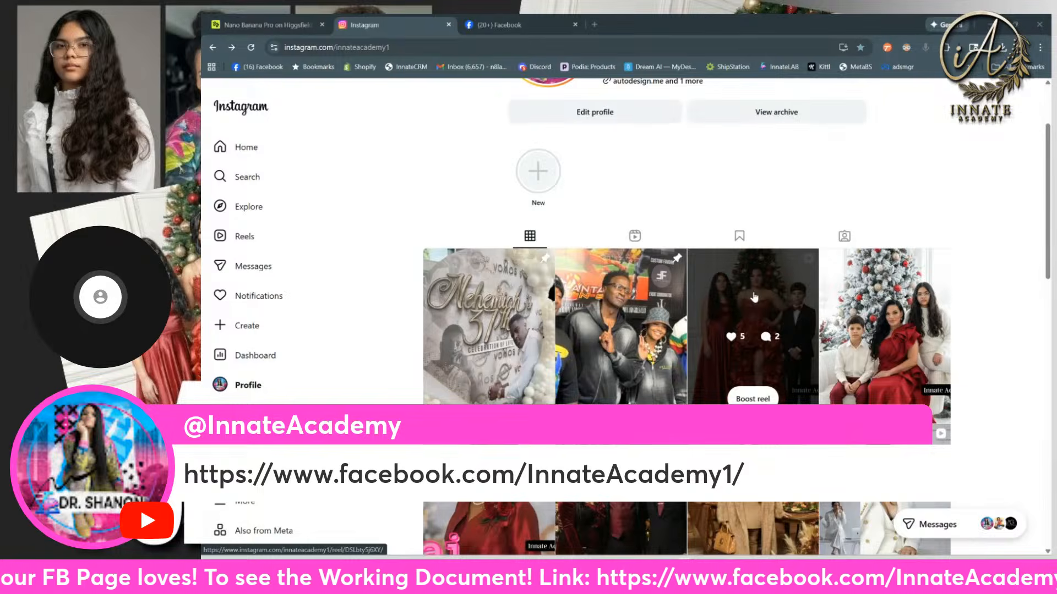
Step: Return to the Innate Academy Facebook page and find the post about trying on a $10,000 gown
click(498, 25)
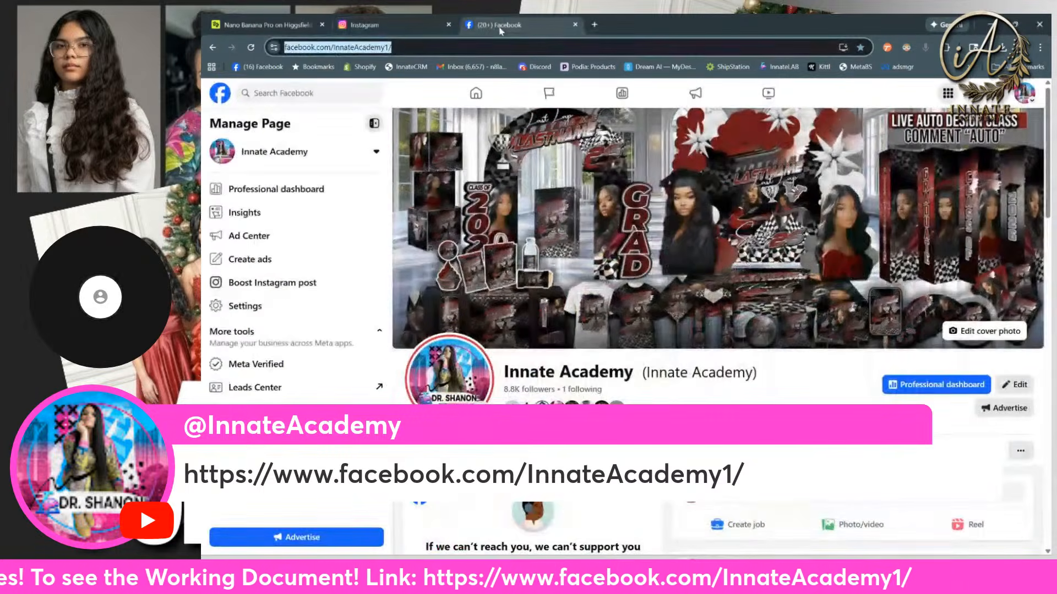
scroll(665, 387, down, 10)
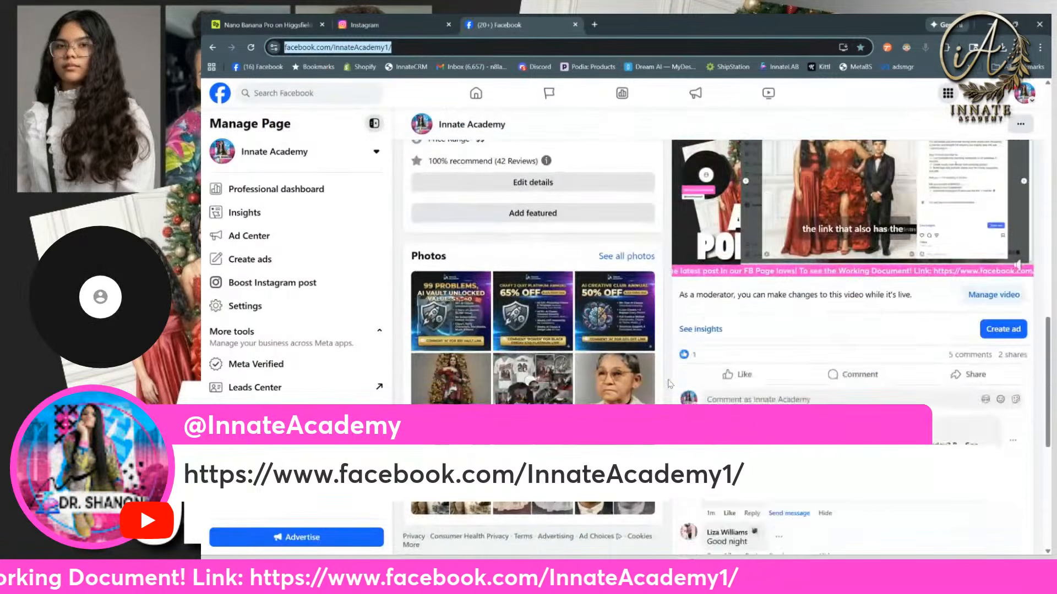
scroll(672, 377, down, 1)
scroll(852, 330, down, 3)
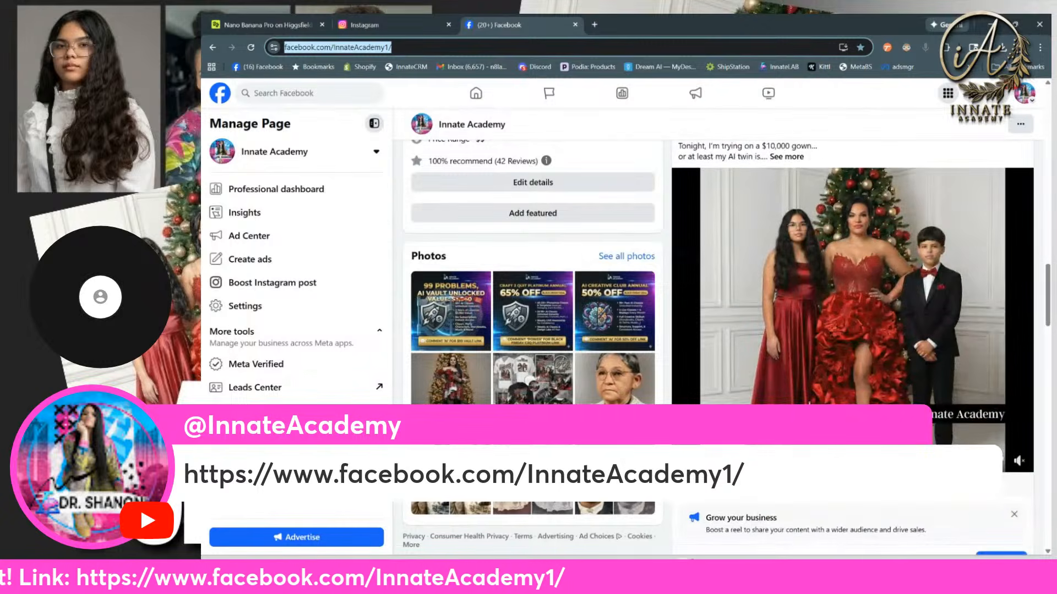
scroll(852, 330, down, 4)
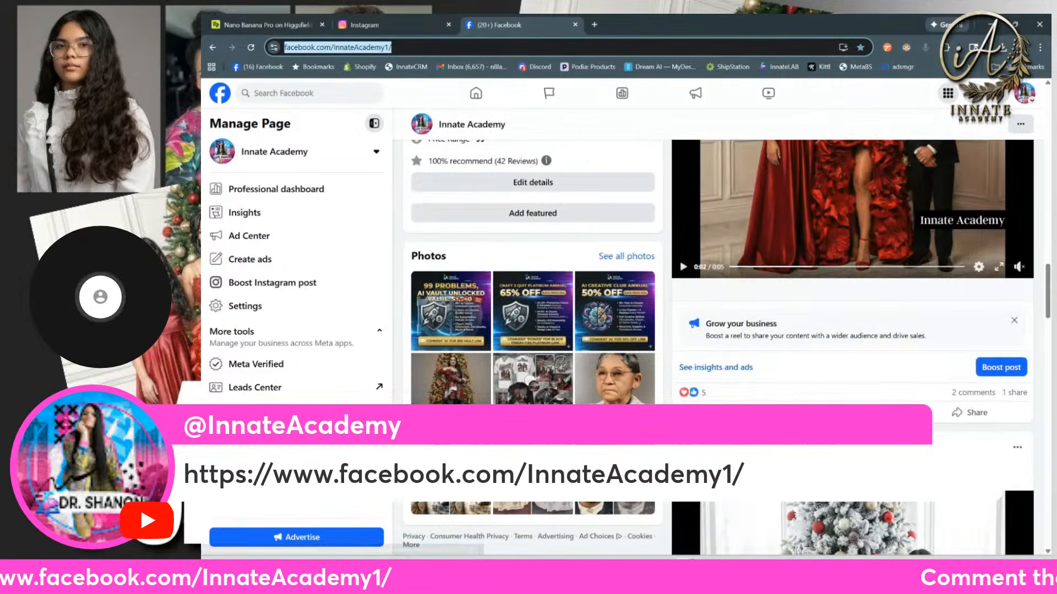
Step: Revisit the innateacademy1 Instagram profile and the Facebook page, and return to the Nano Banana Pro gallery on Higgsfield
click(366, 19)
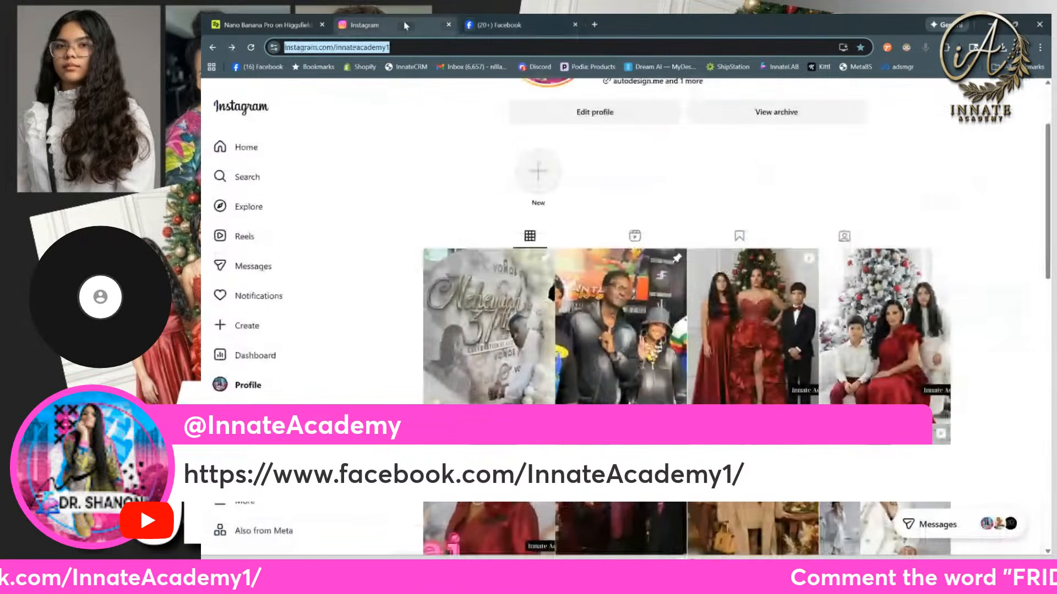
click(487, 25)
click(364, 25)
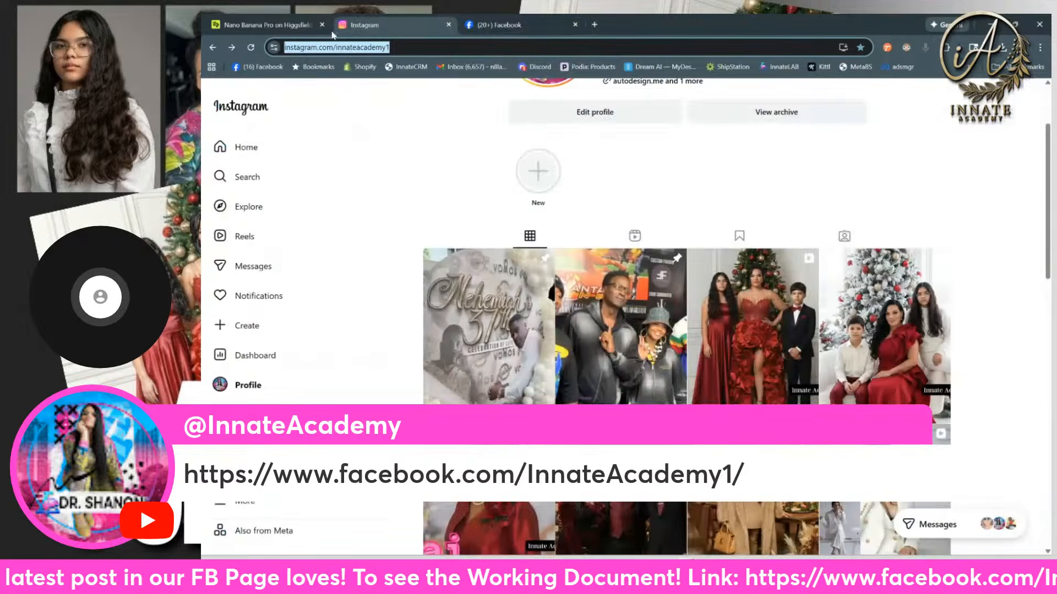
click(274, 26)
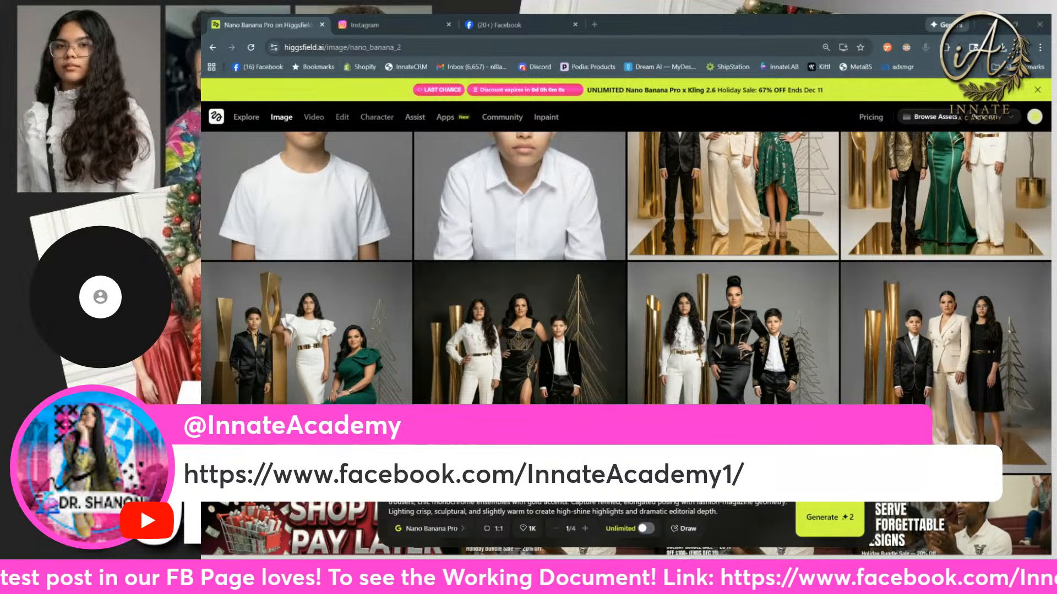
Step: Open Photoshoot Prompt Studio by InnateAcademy.com in ChatGPT and request a family portrait prompt with a festive atmosphere
drag(667, 165, 657, 35)
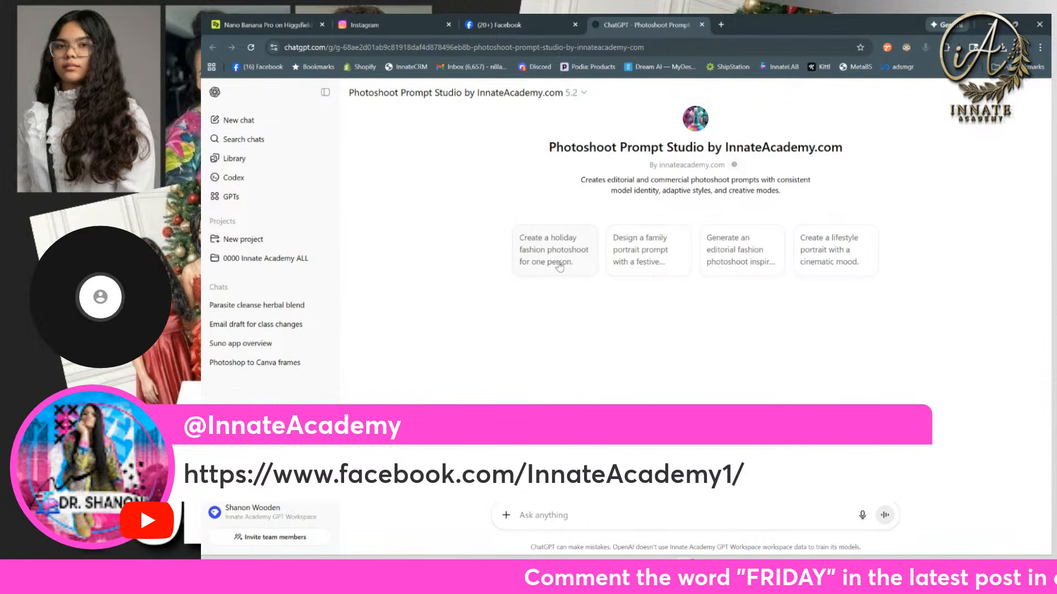
click(633, 252)
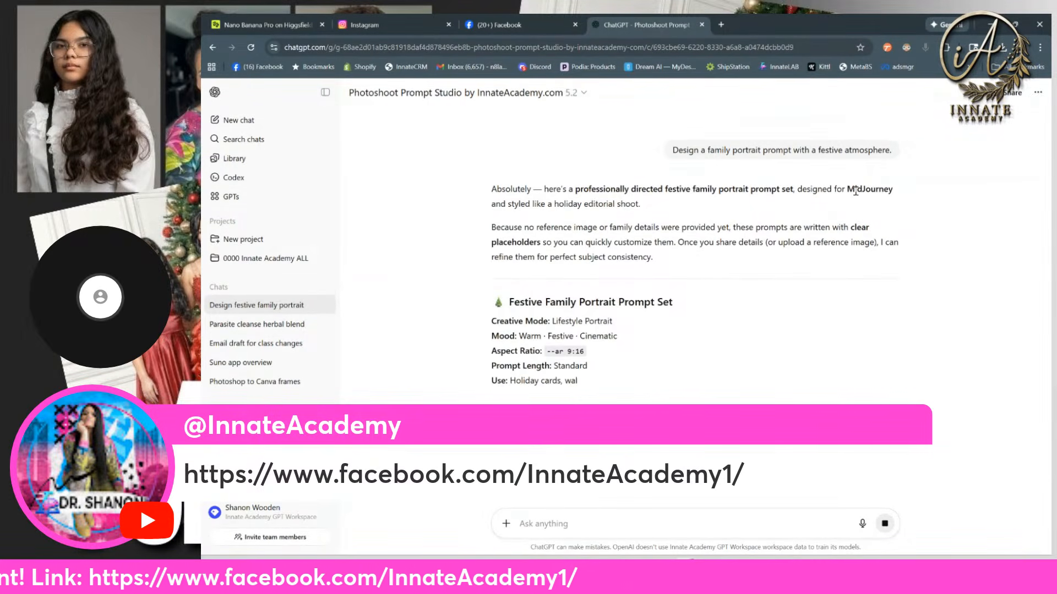
scroll(569, 340, down, 2)
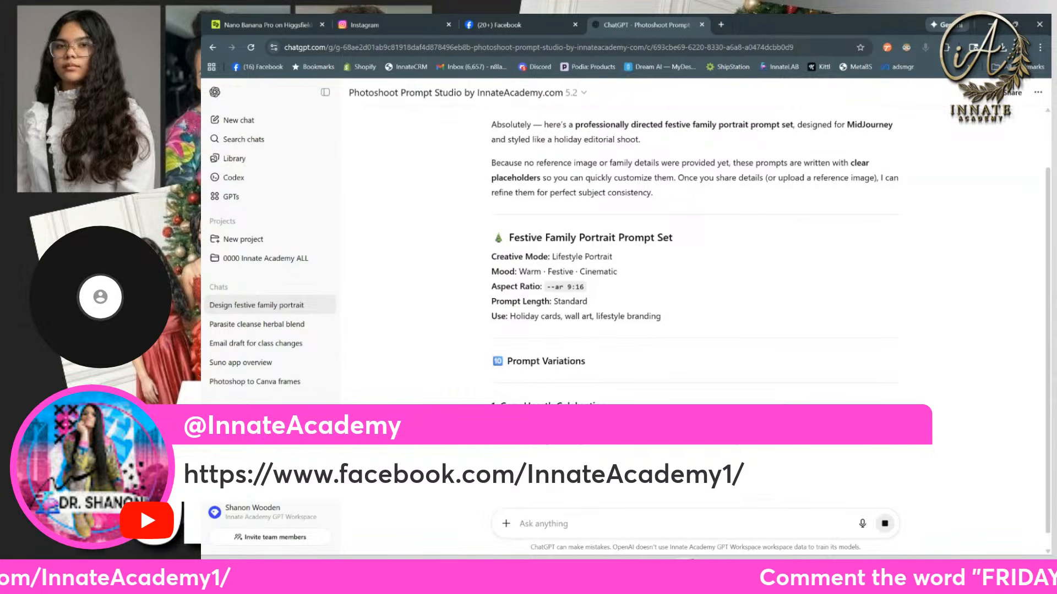
scroll(572, 402, down, 1)
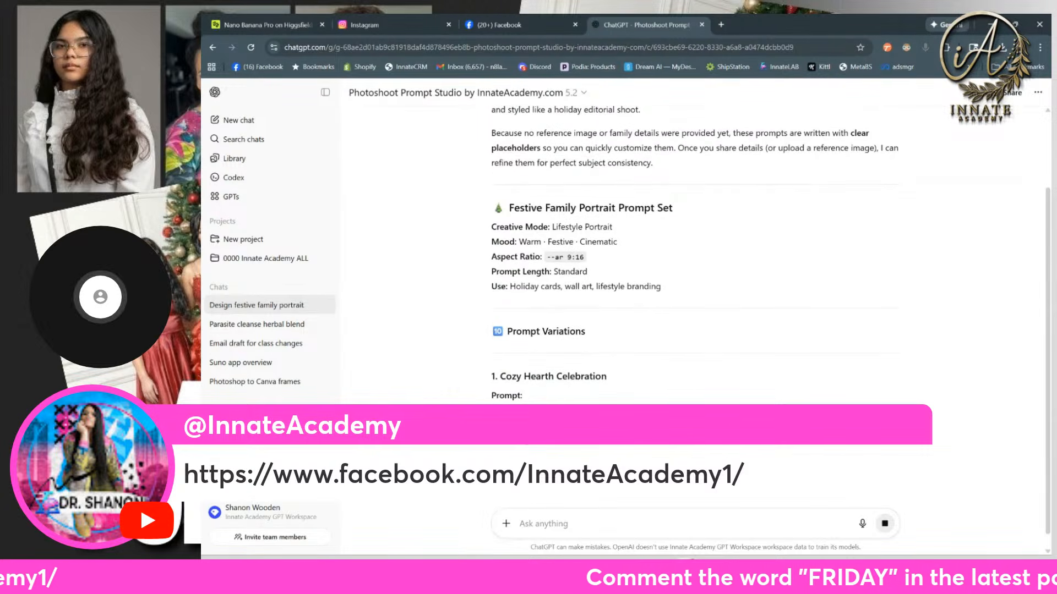
scroll(572, 402, down, 1)
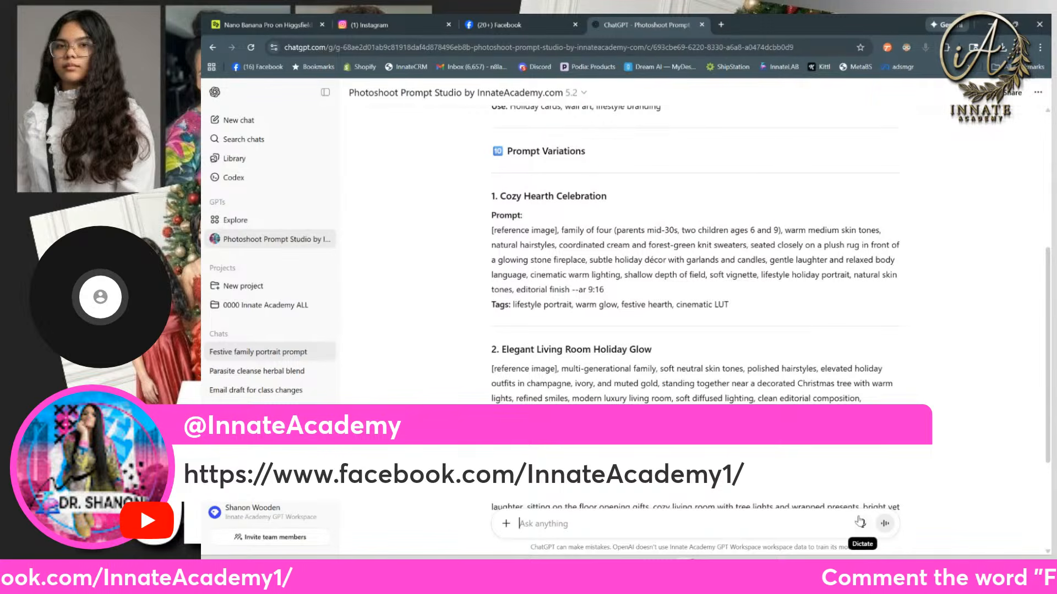
Step: Dictate and send a follow-up request for cohesive family portrait prompts that allow any number of people and genders
scroll(863, 526, down, 2)
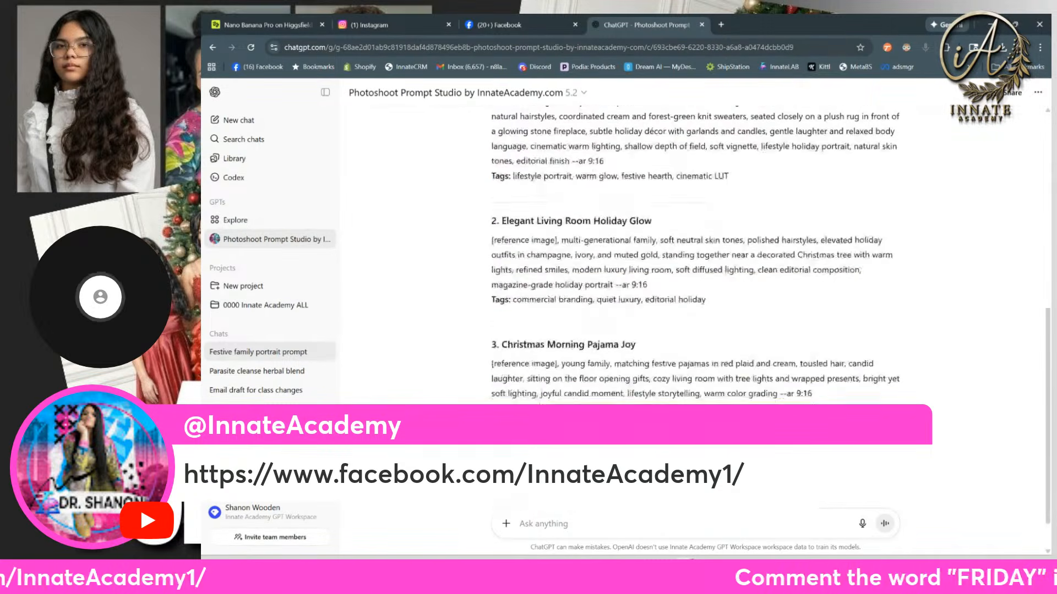
click(863, 524)
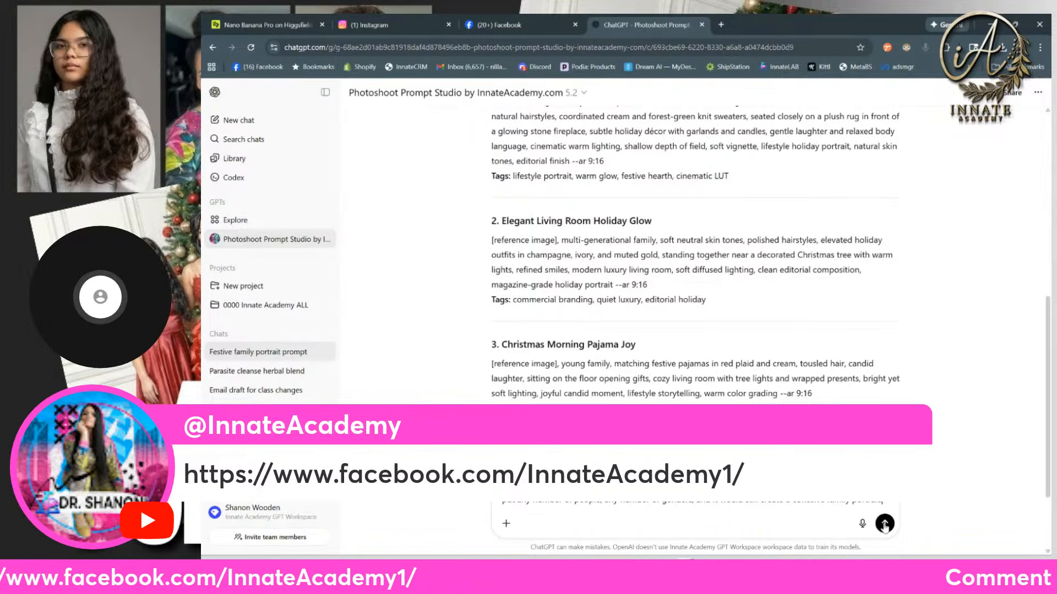
click(886, 524)
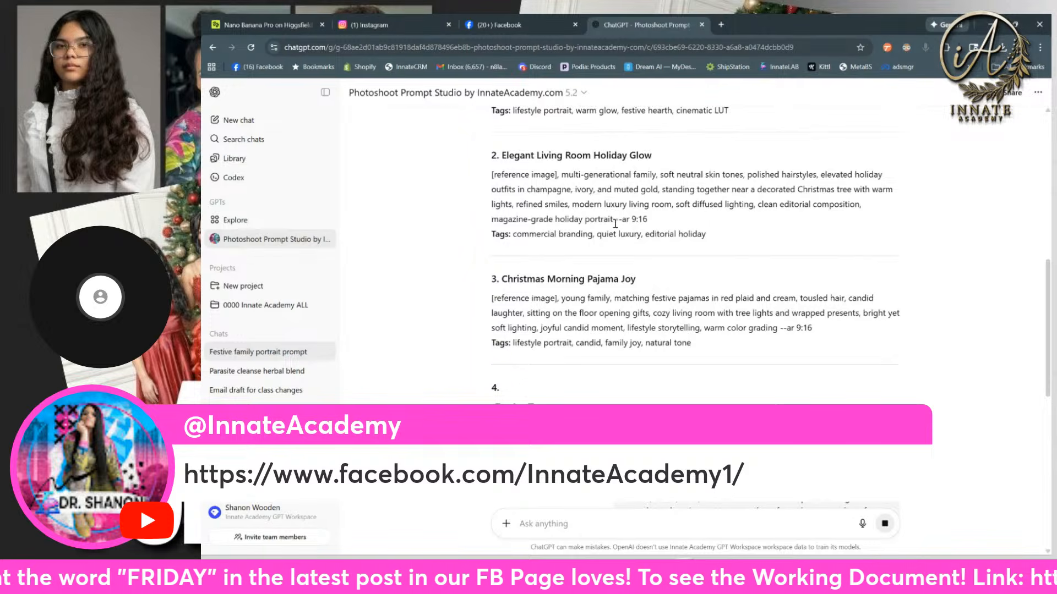
Step: Open Midjourney's image creation page in a new browser tab
click(721, 25)
text(mid)
key(Return)
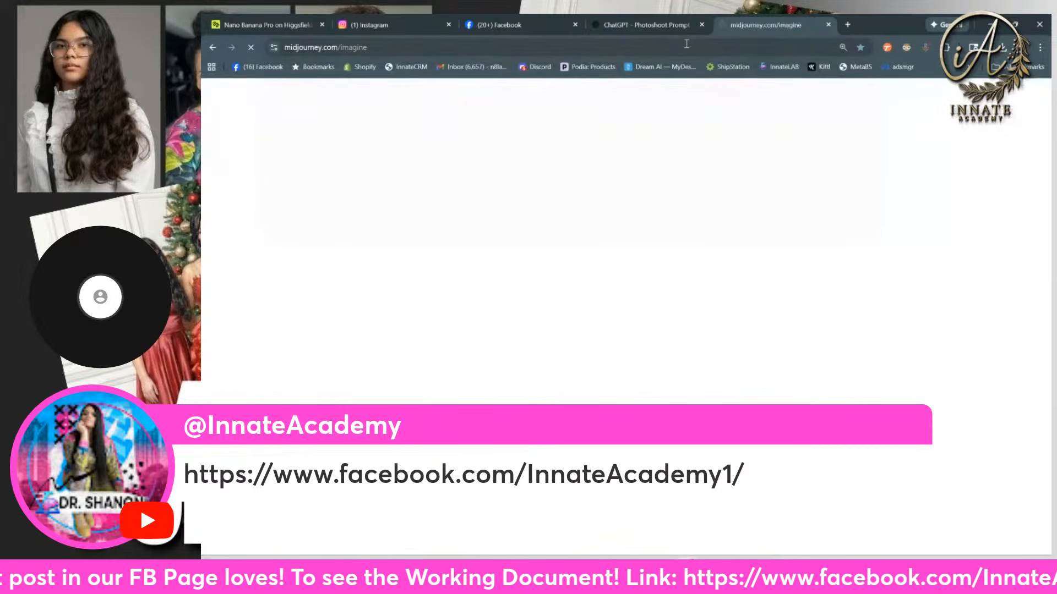
Step: Copy the Elegant Living Room Holiday Glow prompt from ChatGPT, including --ar 9:16 but not the reference image placeholder, and generate it in Midjourney
click(647, 24)
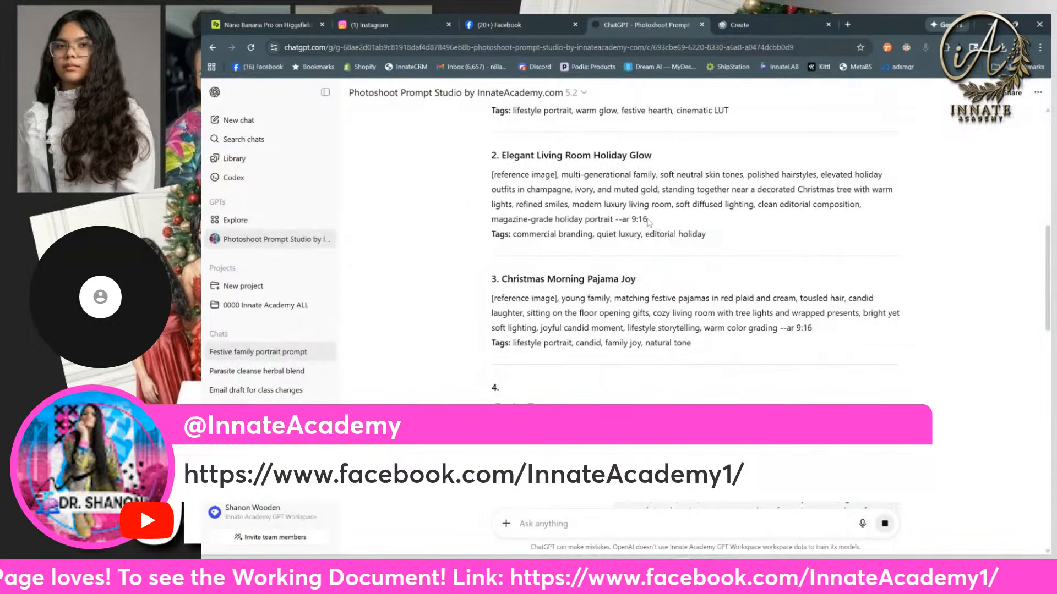
drag(658, 224, 560, 175)
key(ctrl+c)
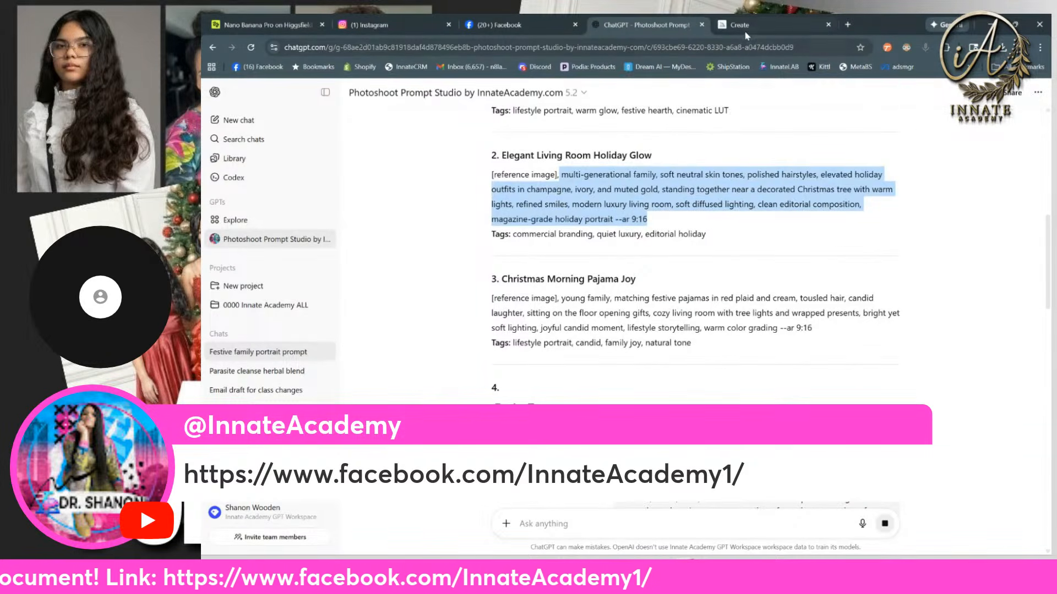
click(746, 28)
click(431, 102)
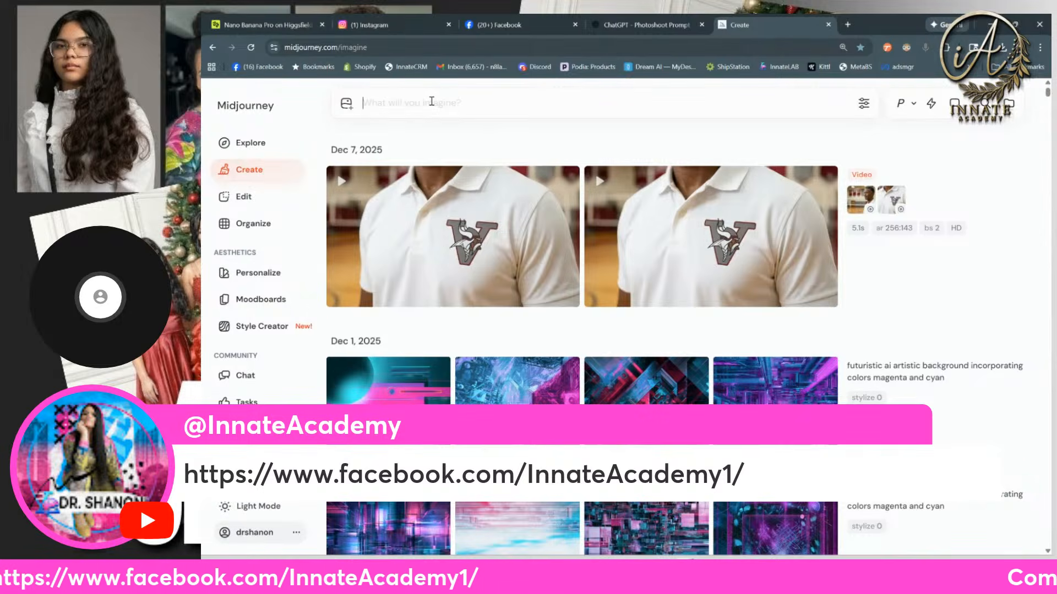
key(ctrl+v)
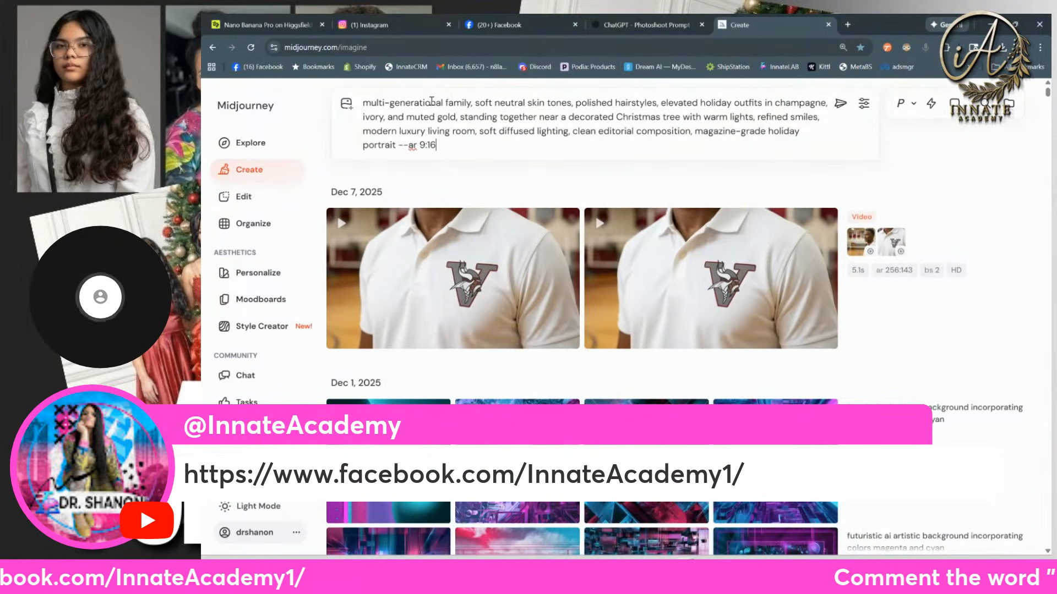
key(Return)
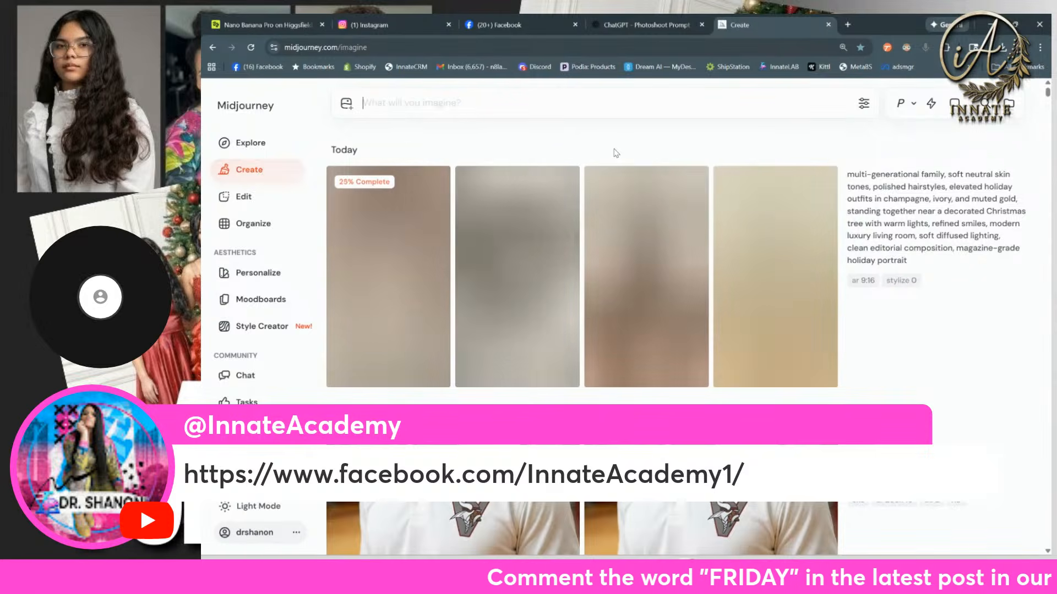
Step: Highlight the Elegant Living Room Holiday Glow prompt in ChatGPT without its aspect ratio, and view the family portraits generated in Midjourney
click(660, 31)
click(669, 216)
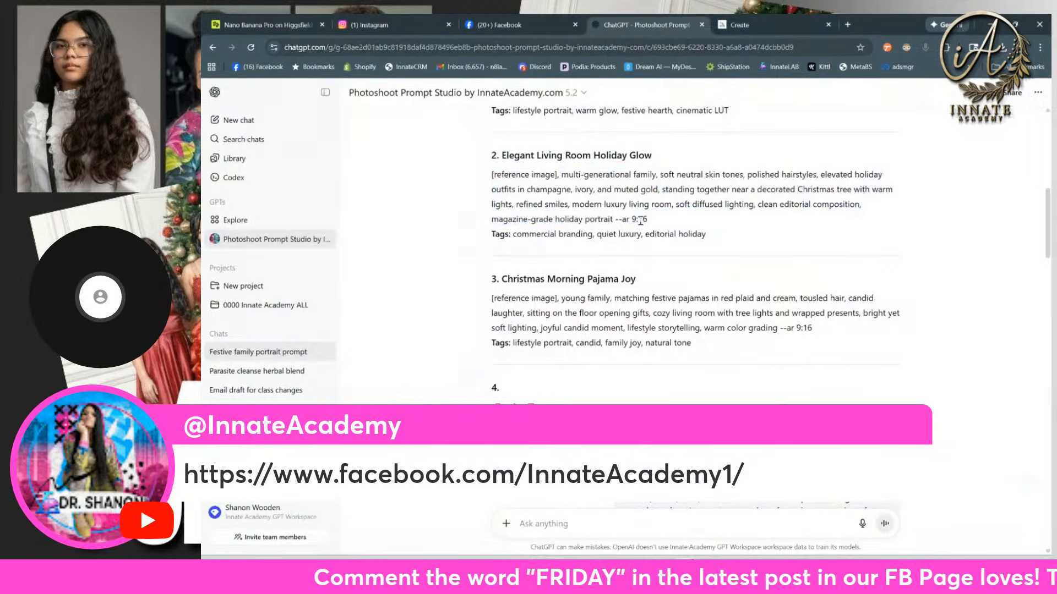
drag(614, 220, 562, 178)
click(771, 24)
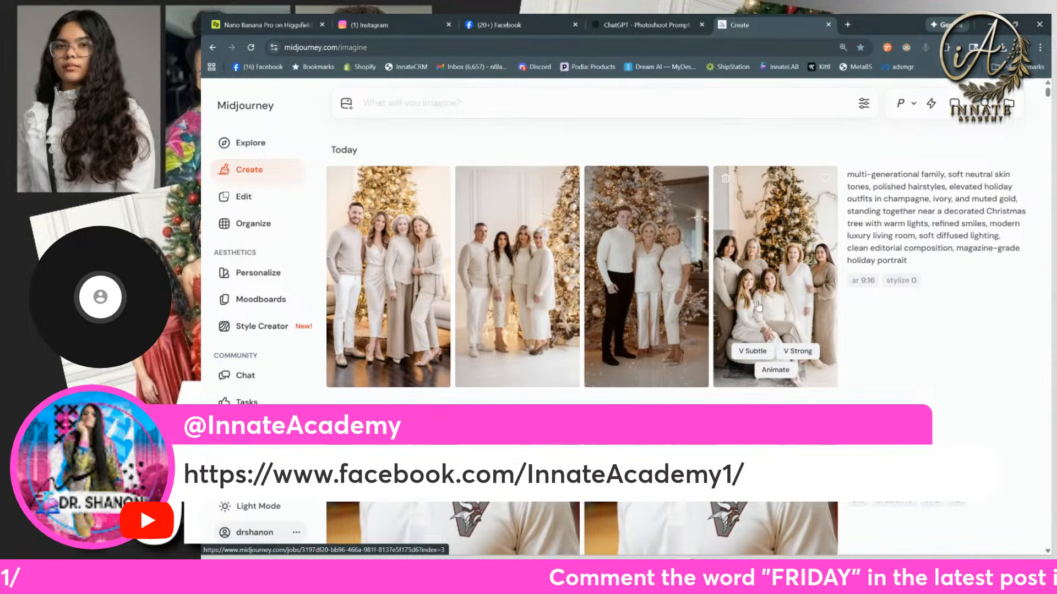
Step: Copy the Quiet Luxury Holiday Editorial prompt in ChatGPT, leaving out the reference image placeholder and the aspect ratio
click(625, 25)
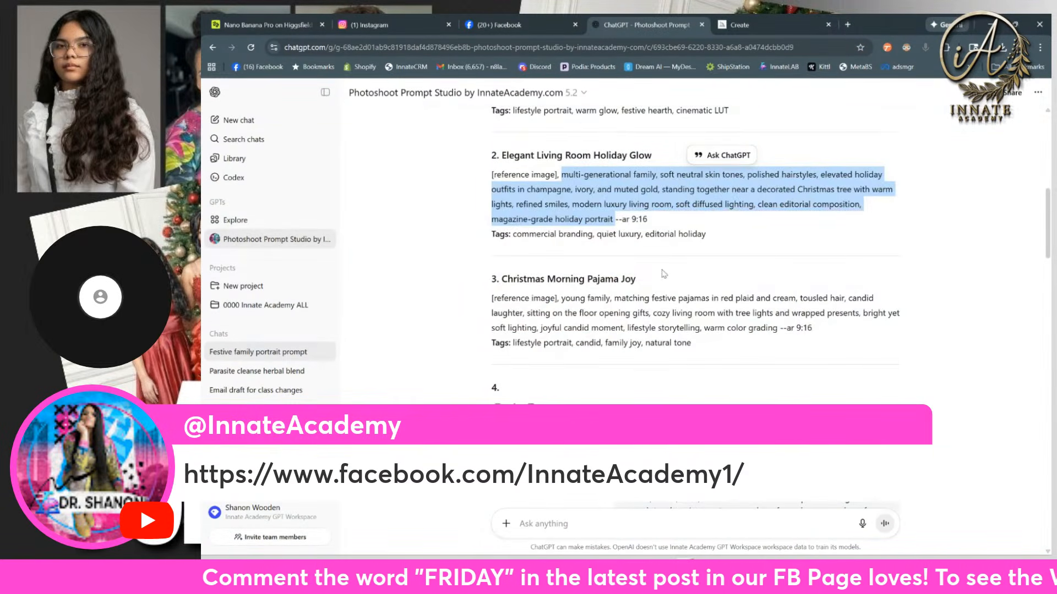
scroll(663, 275, down, 10)
scroll(663, 278, down, 2)
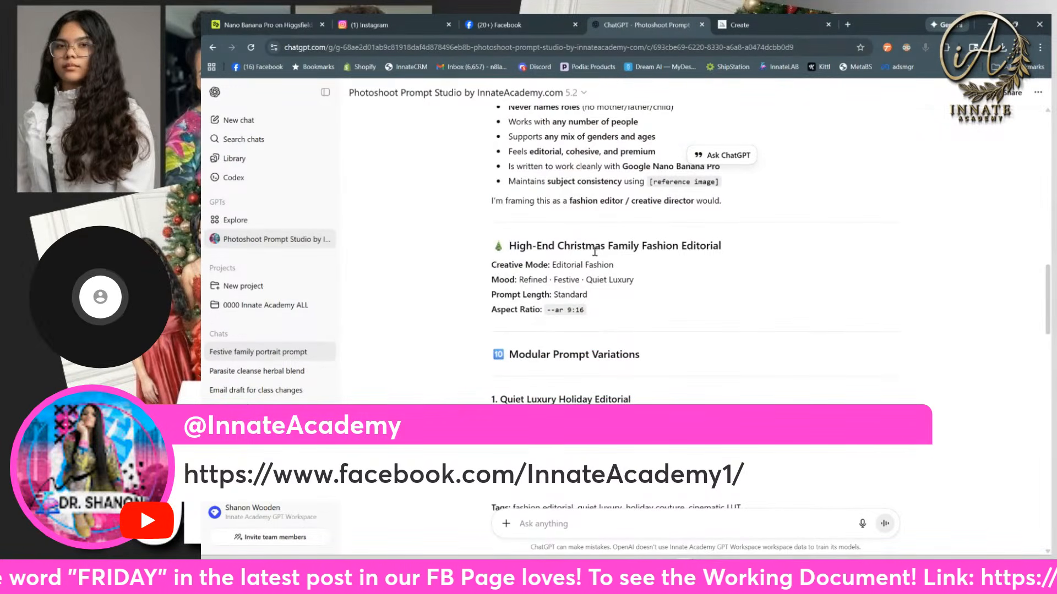
scroll(730, 254, down, 2)
scroll(727, 253, down, 1)
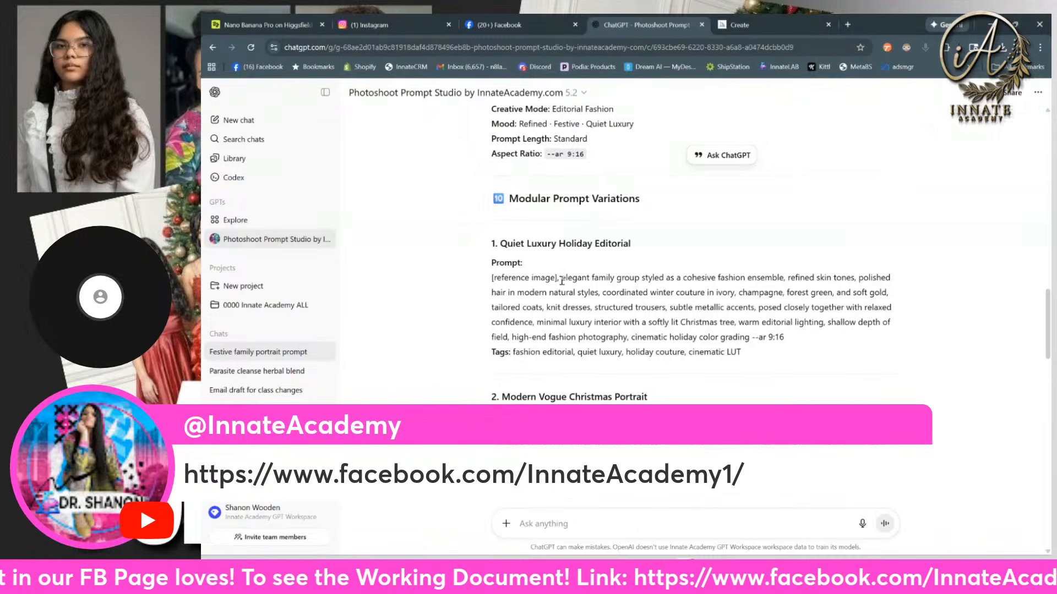
drag(561, 280, 750, 338)
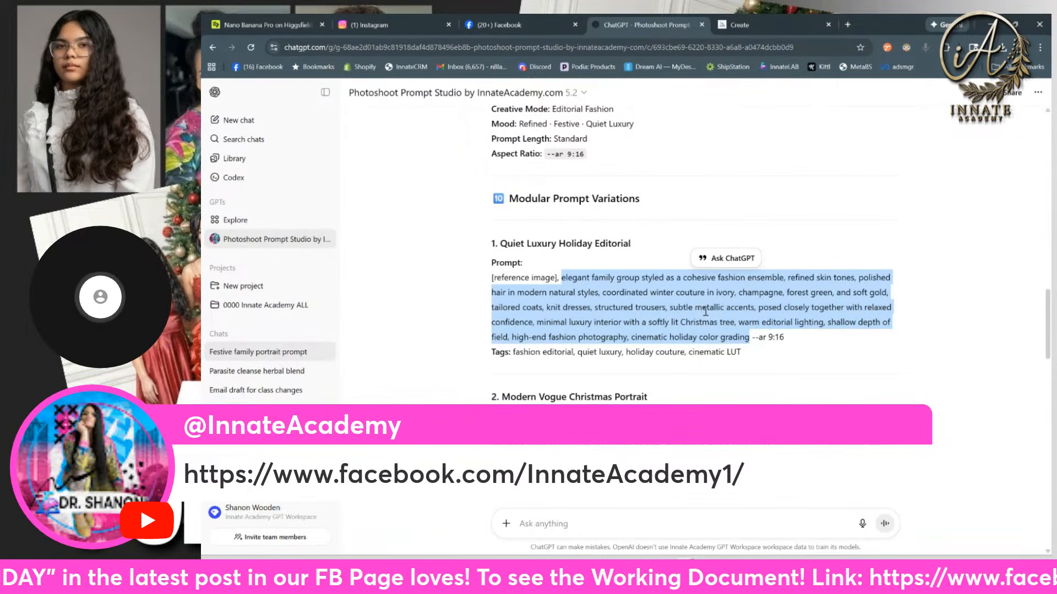
scroll(732, 308, down, 1)
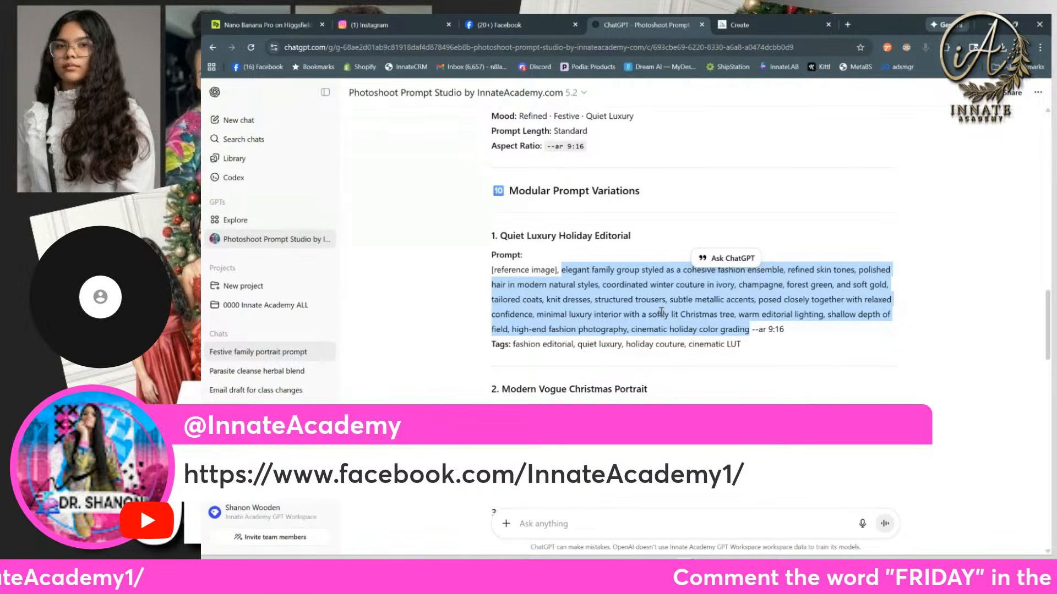
right_click(632, 310)
click(651, 324)
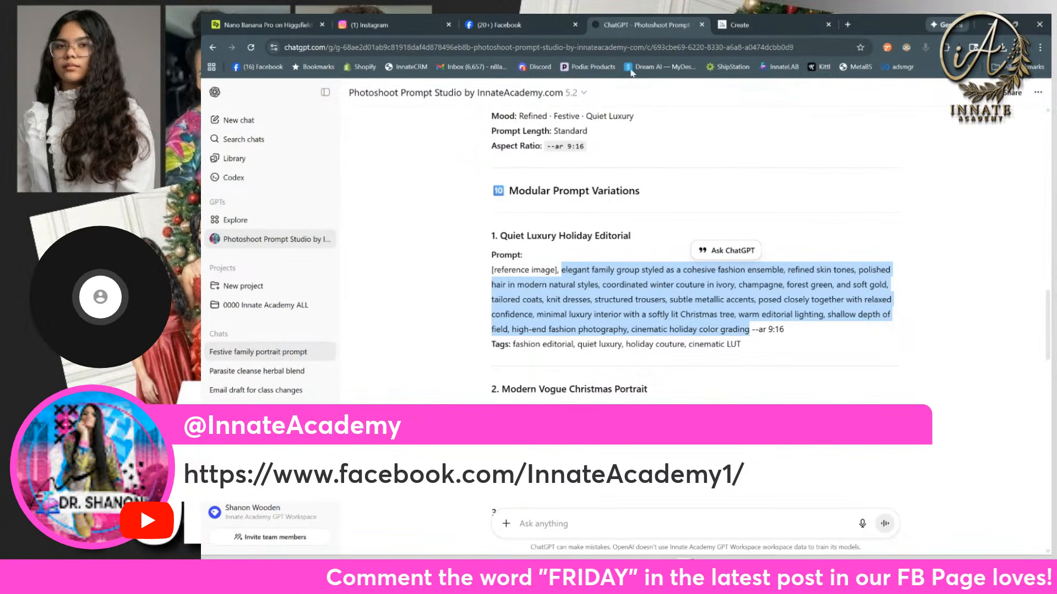
Step: Return to Higgsfield and look through the gallery of generated Christmas family portraits for their different outfits and settings
click(241, 28)
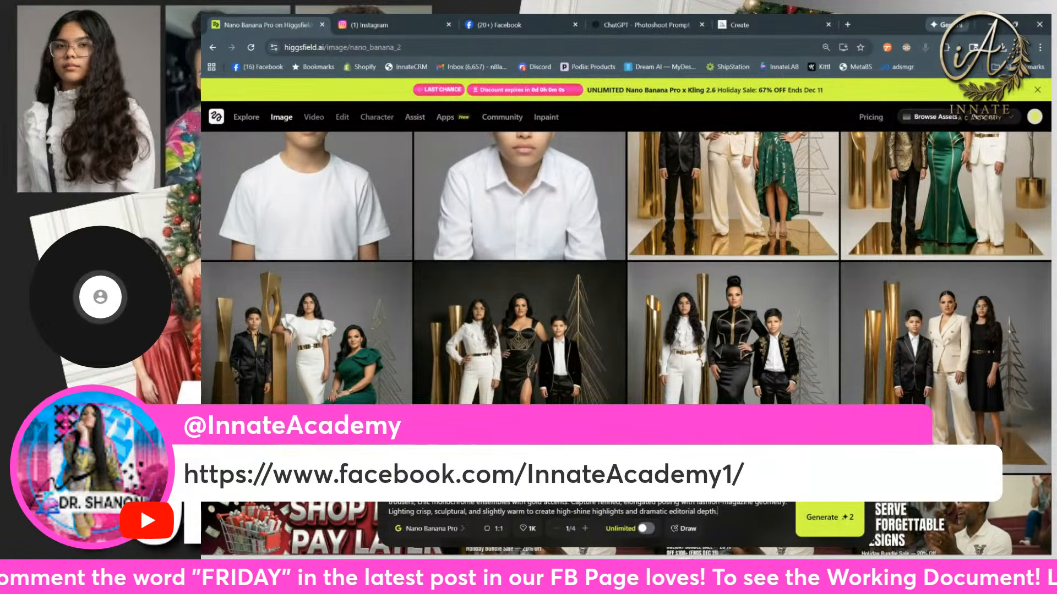
scroll(498, 368, down, 15)
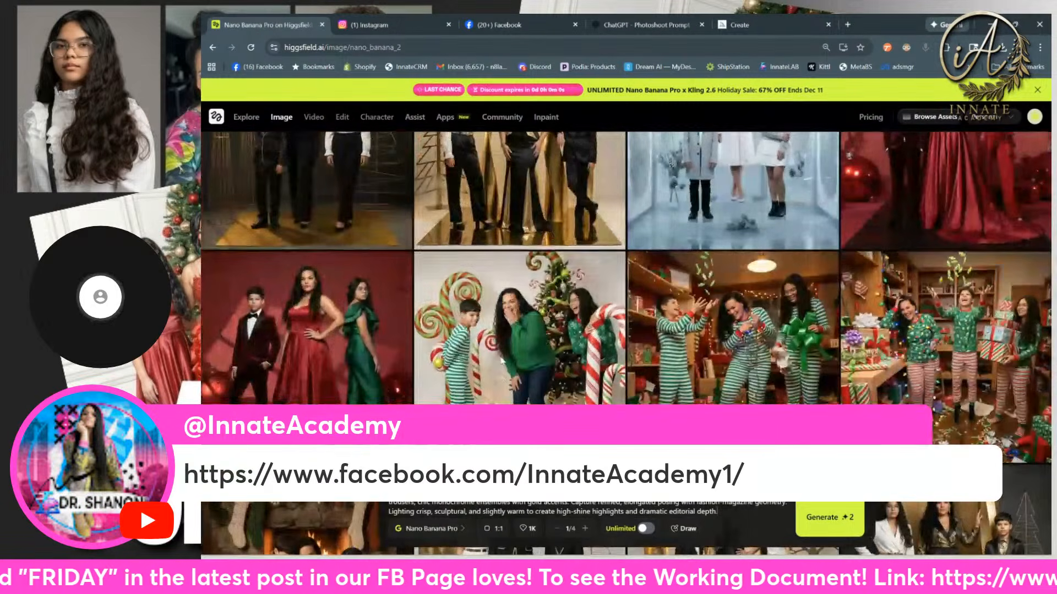
scroll(502, 361, down, 10)
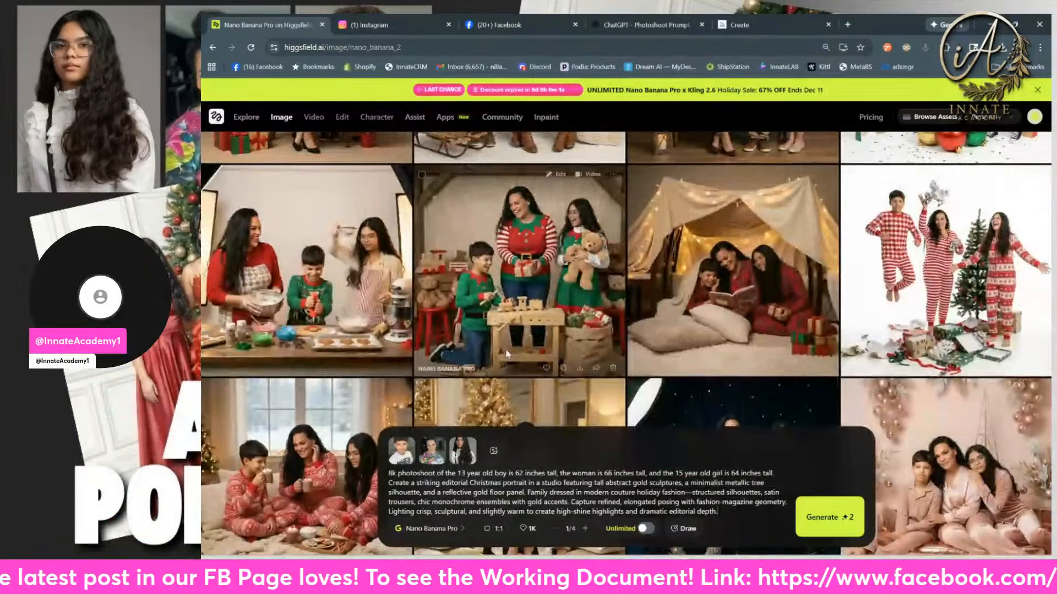
scroll(507, 354, down, 8)
scroll(510, 344, down, 15)
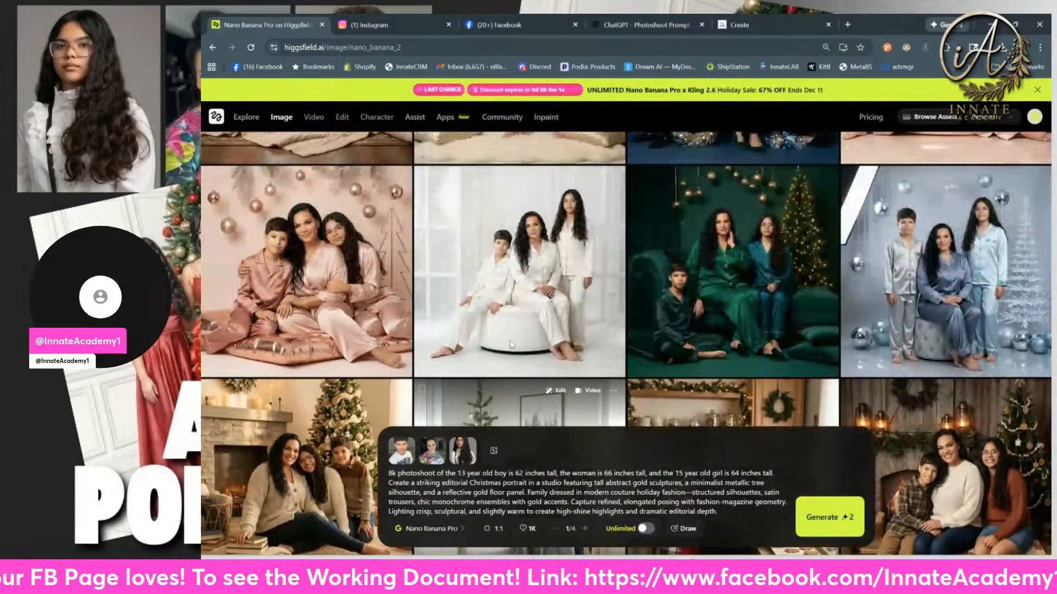
scroll(531, 306, down, 15)
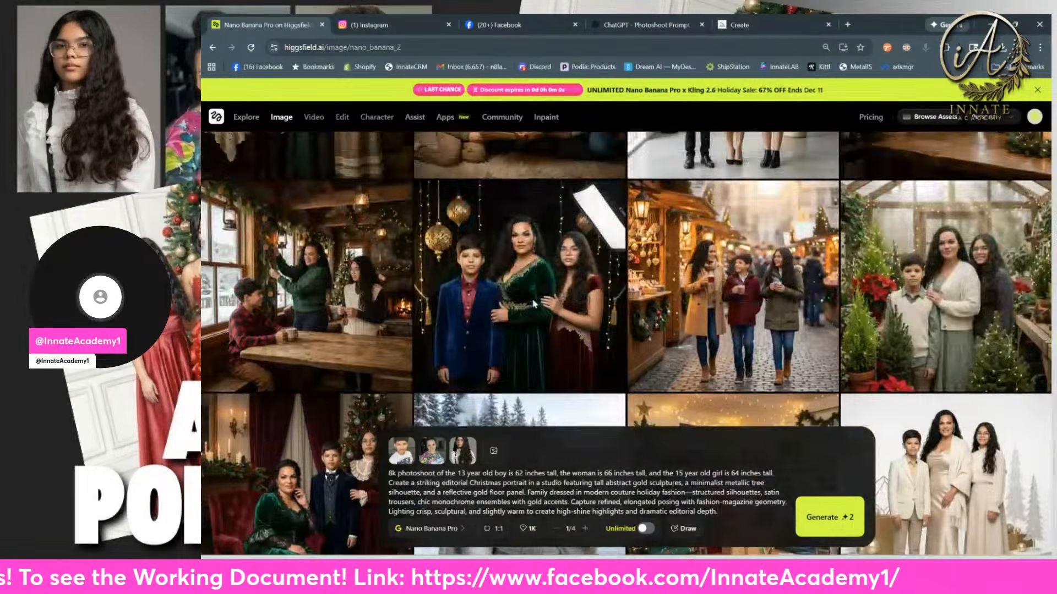
scroll(550, 265, down, 15)
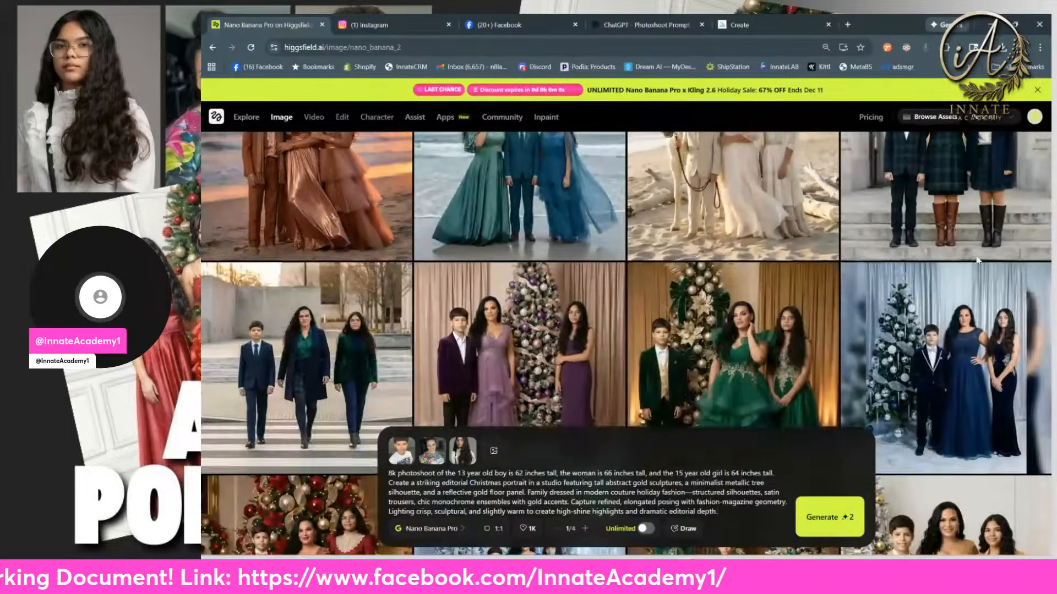
scroll(1042, 284, down, 15)
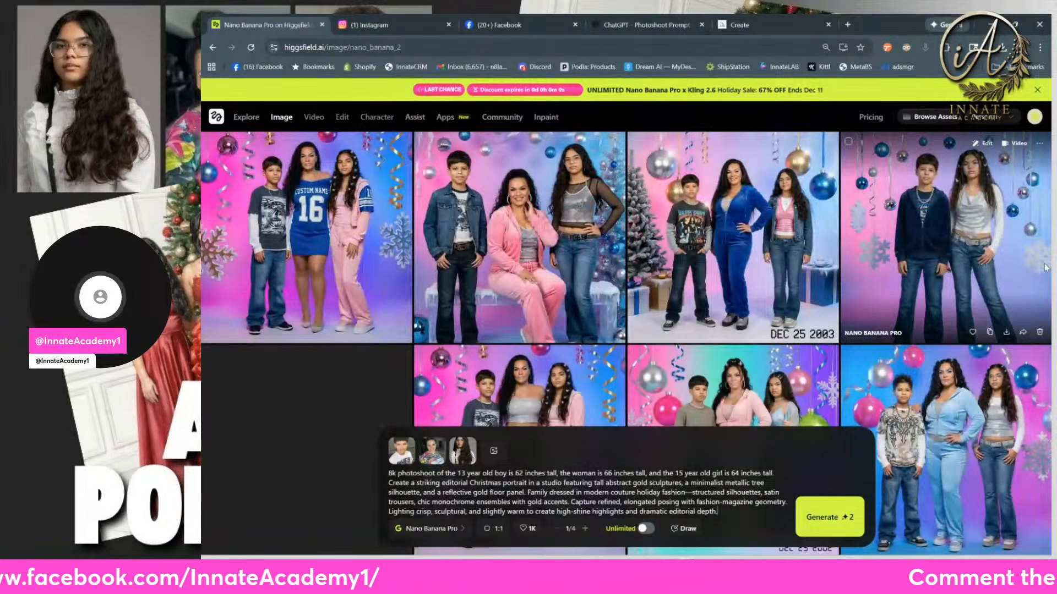
scroll(1037, 267, down, 12)
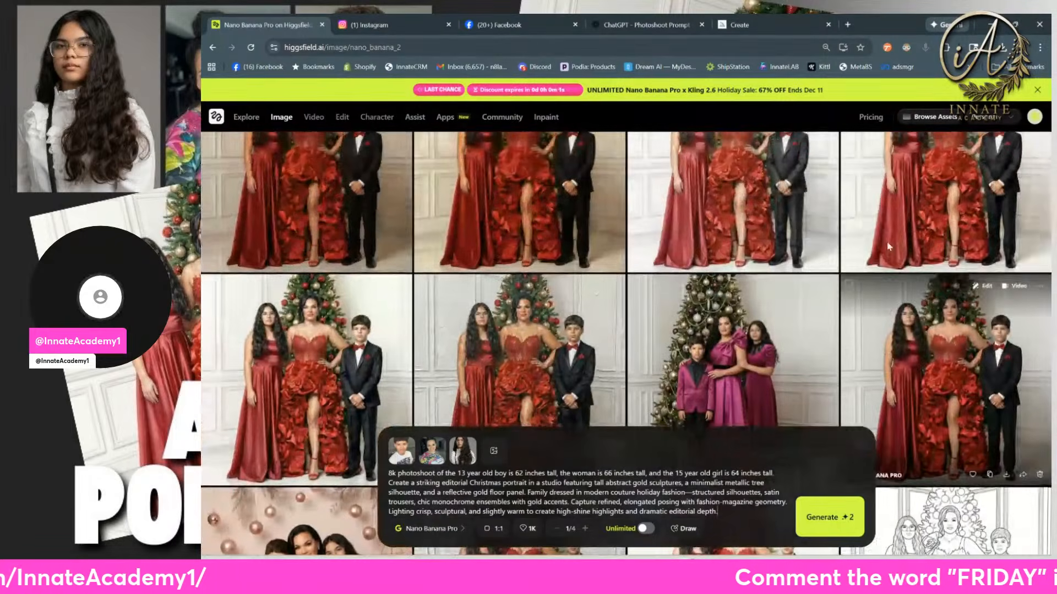
scroll(899, 263, down, 5)
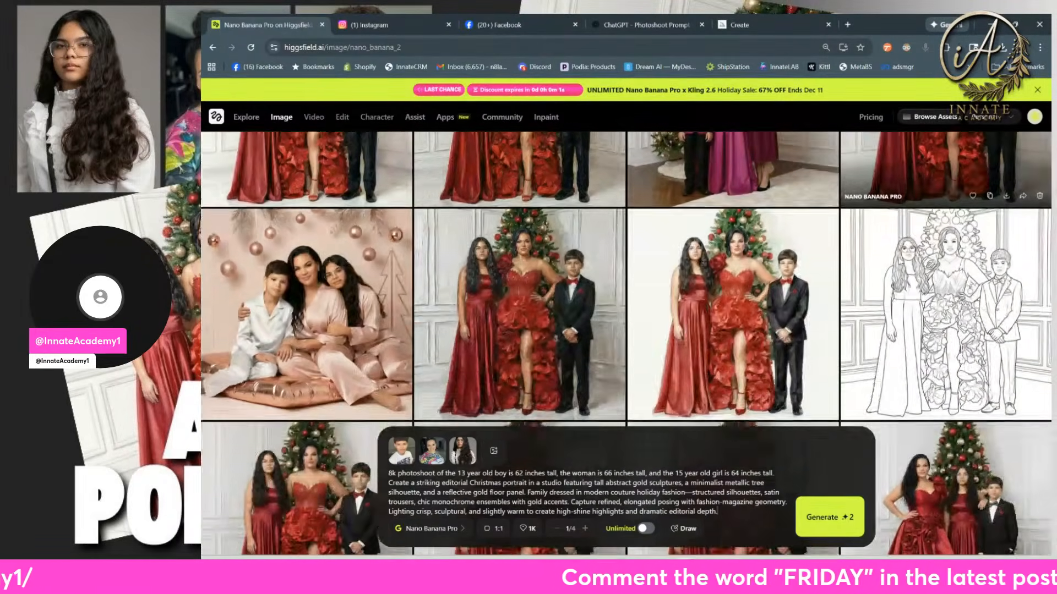
scroll(899, 261, down, 8)
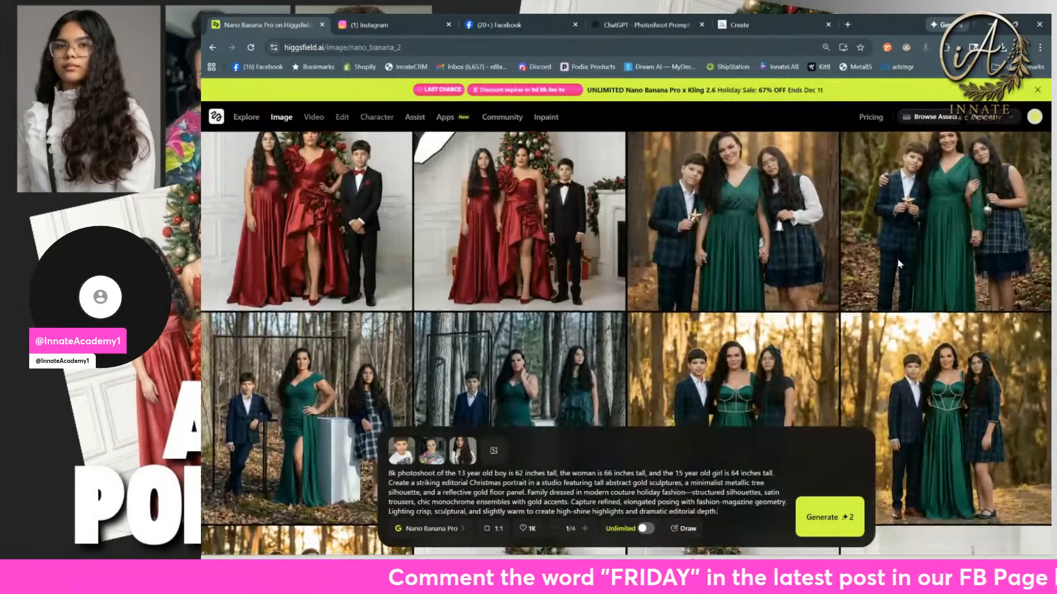
Step: Copy the prompt of the forest portrait with the wrap-style emerald gown and replace the current Higgsfield prompt with it
click(737, 229)
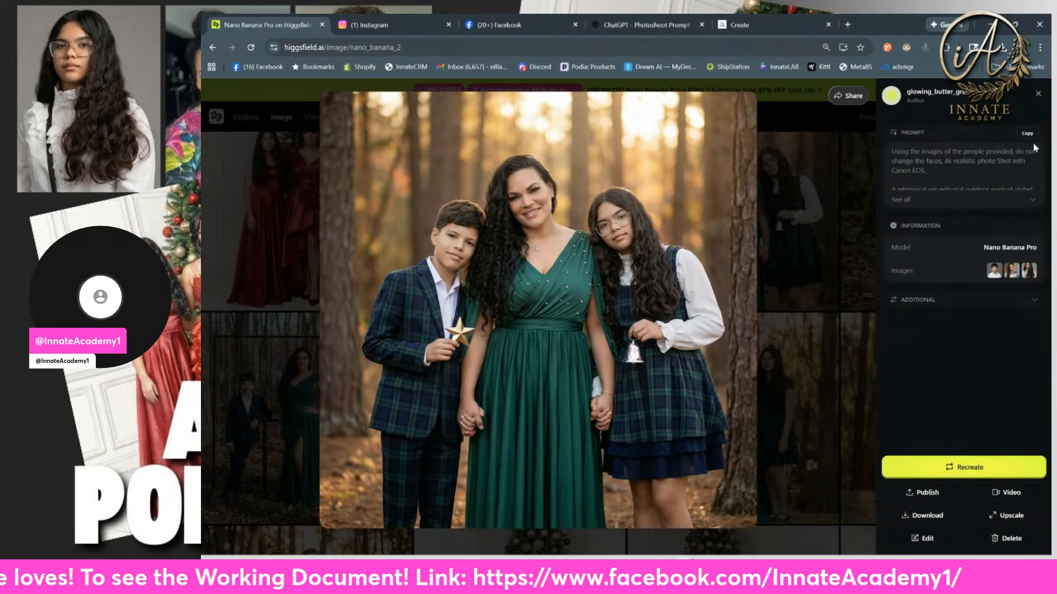
click(820, 199)
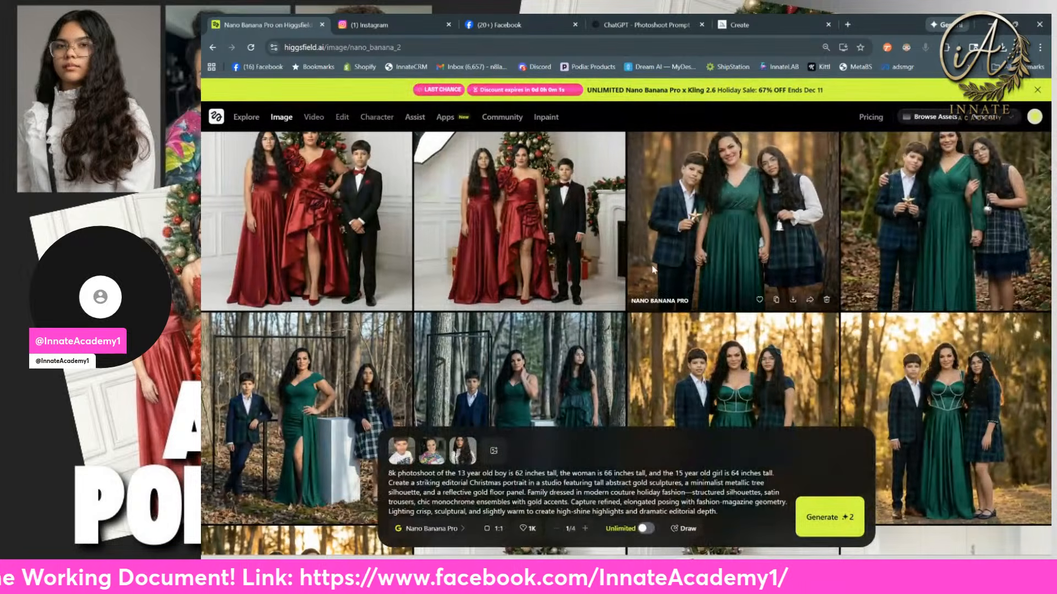
key(ctrl+a)
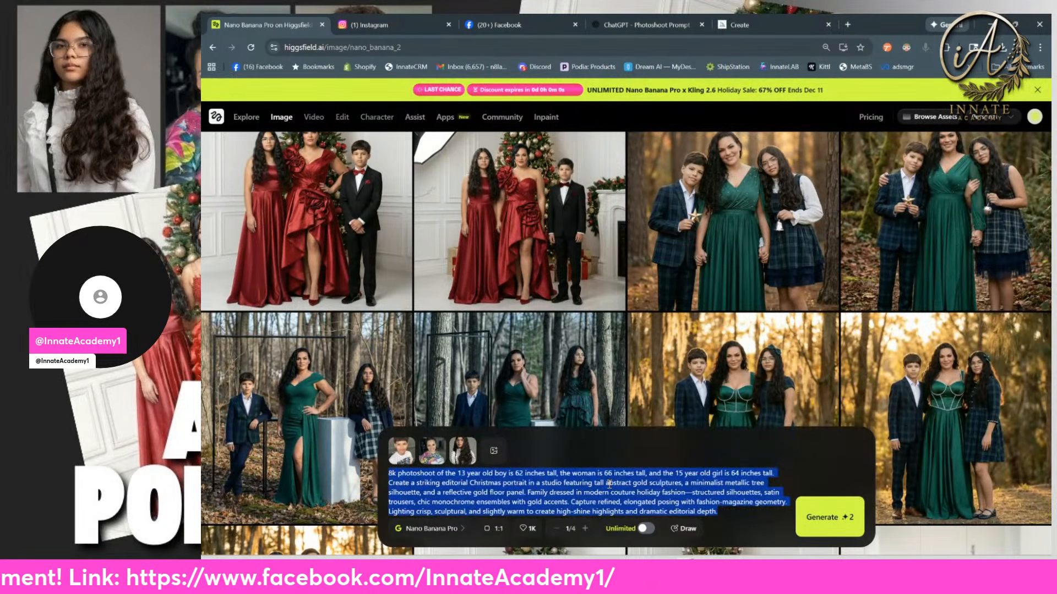
key(ctrl+v)
scroll(576, 489, up, 3)
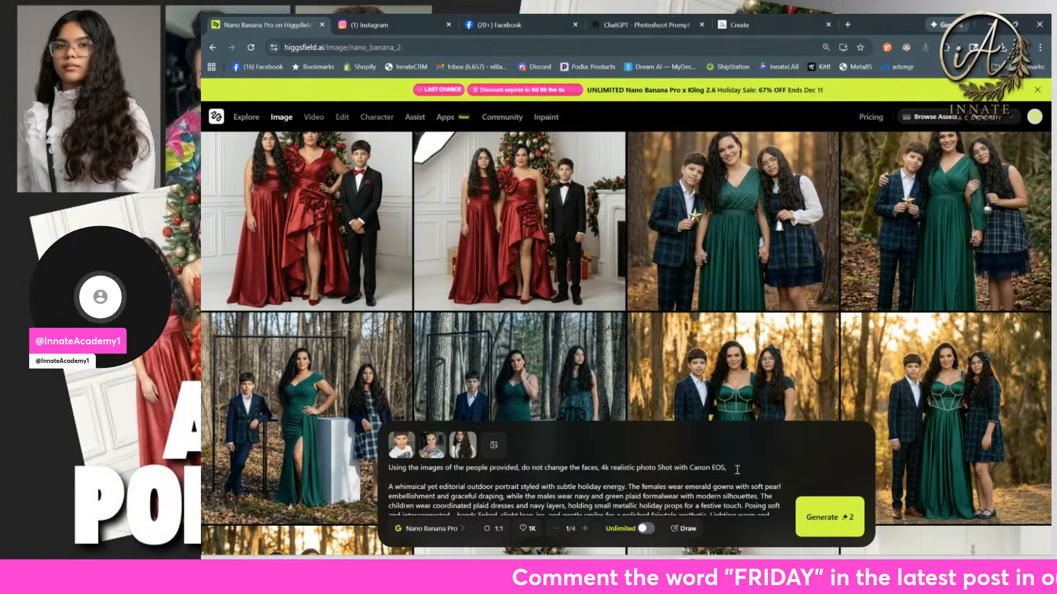
Step: Complete the prompt's opening line so the camera reference reads "Shot with Canon EOS camera,"
key(BackSpace)
key(BackSpace)
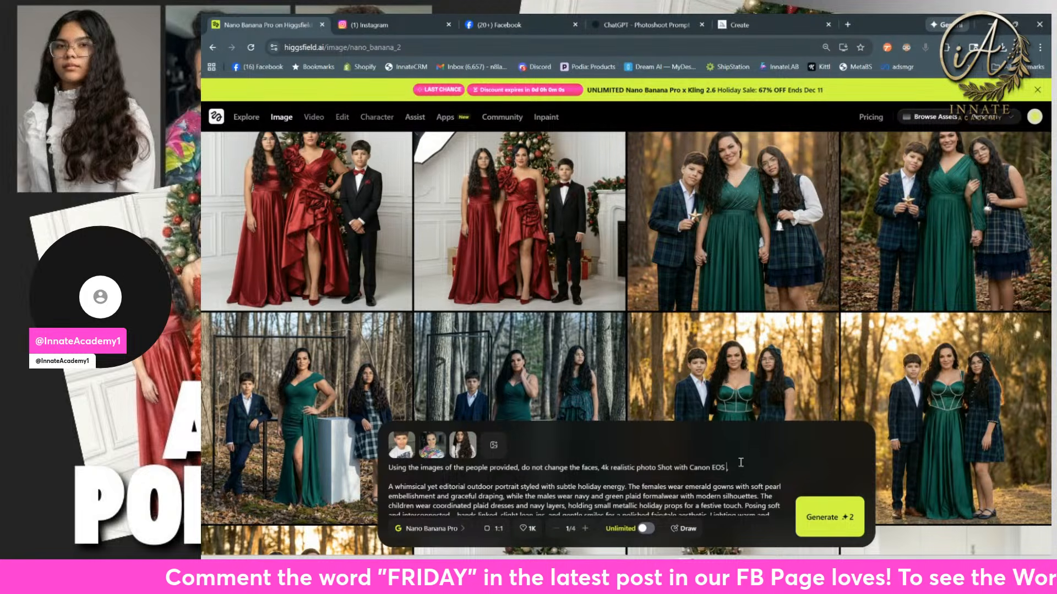
text(cam)
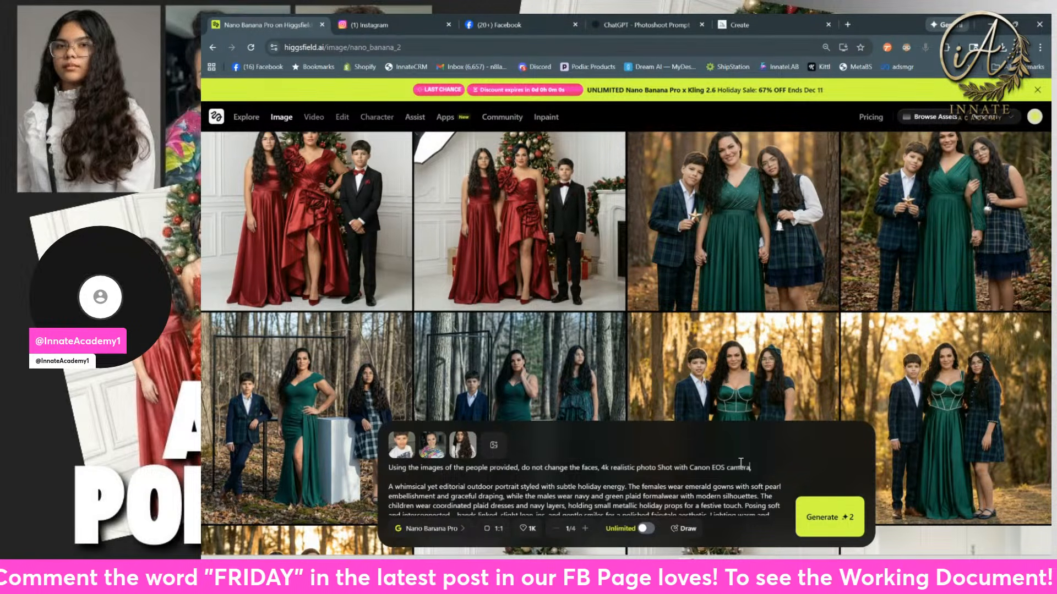
text(era)
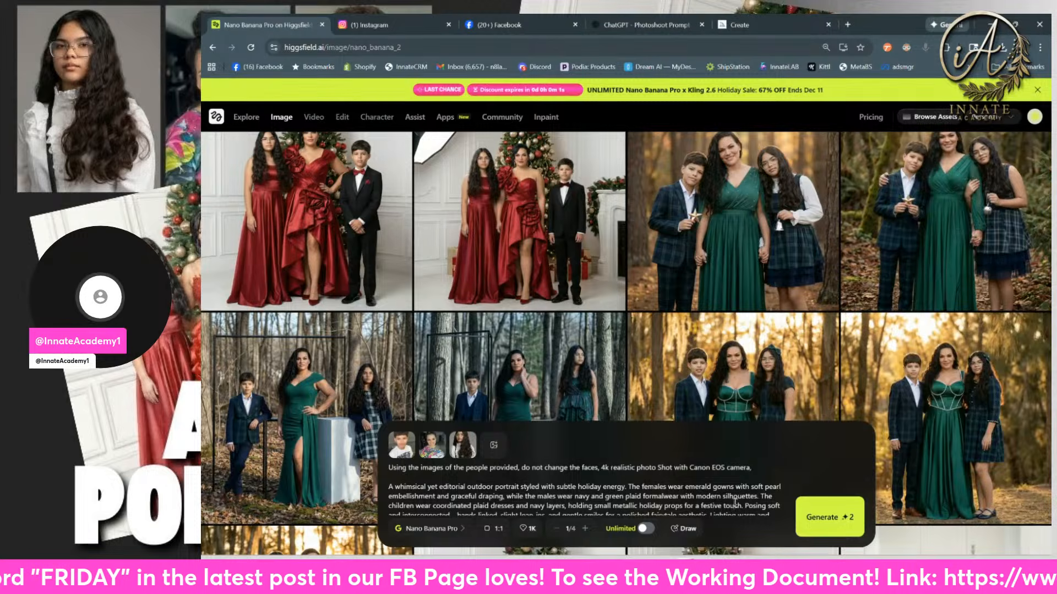
key(ctrl+v)
scroll(415, 473, up, 5)
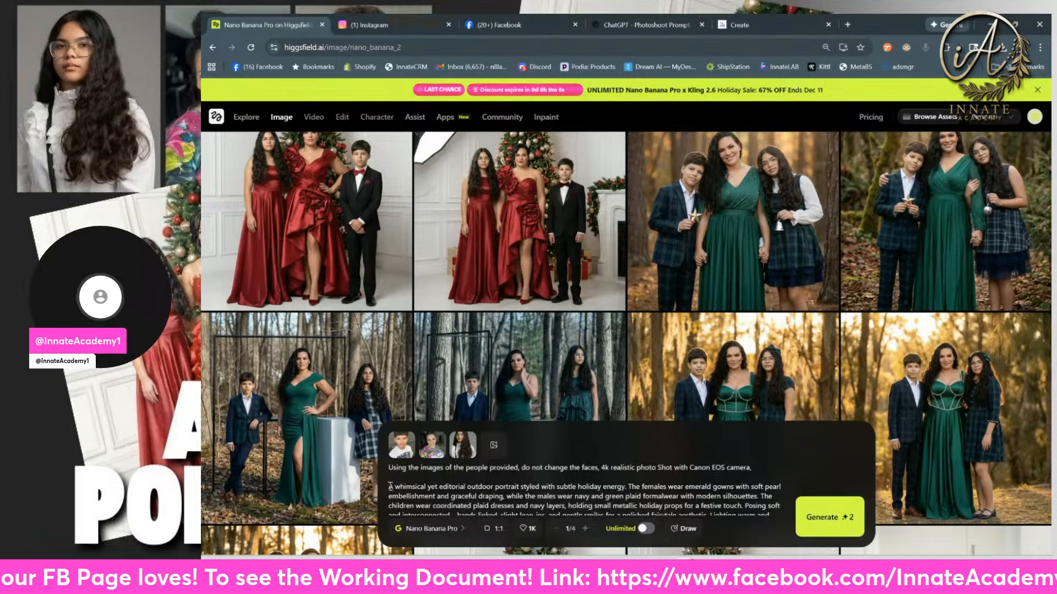
Step: Highlight the beginning of the whimsical outdoor scene description and review the prompt down to the family's height details
drag(390, 487, 489, 503)
scroll(490, 503, down, 3)
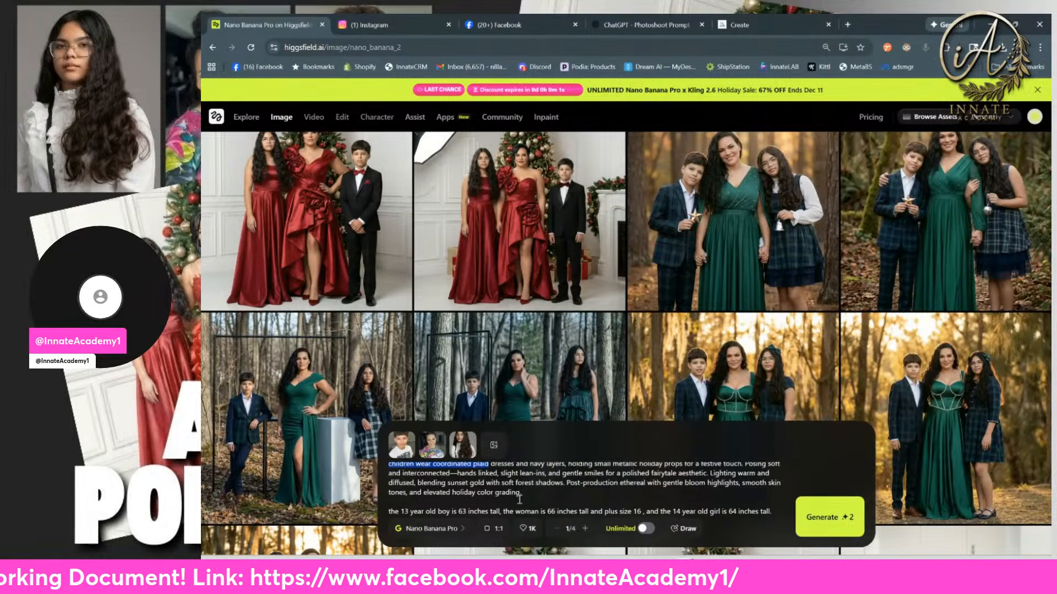
click(536, 487)
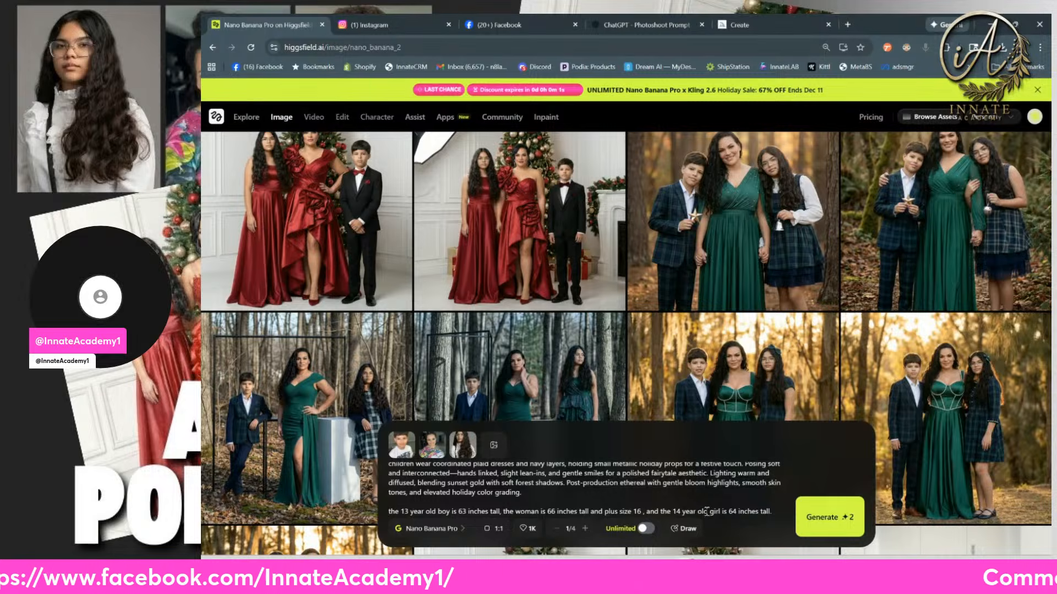
Step: Link each person in the height details to a reference image: the boy "in photo 1", the woman "in photo 2" and the girl "in photo 3"
mouse_move(408, 447)
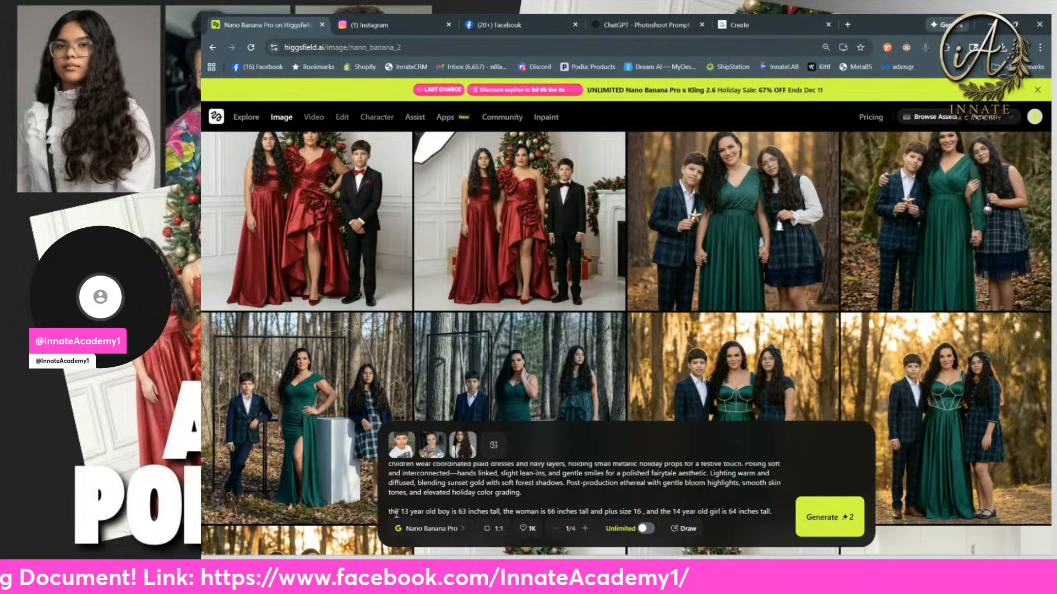
click(452, 512)
text(in photo )
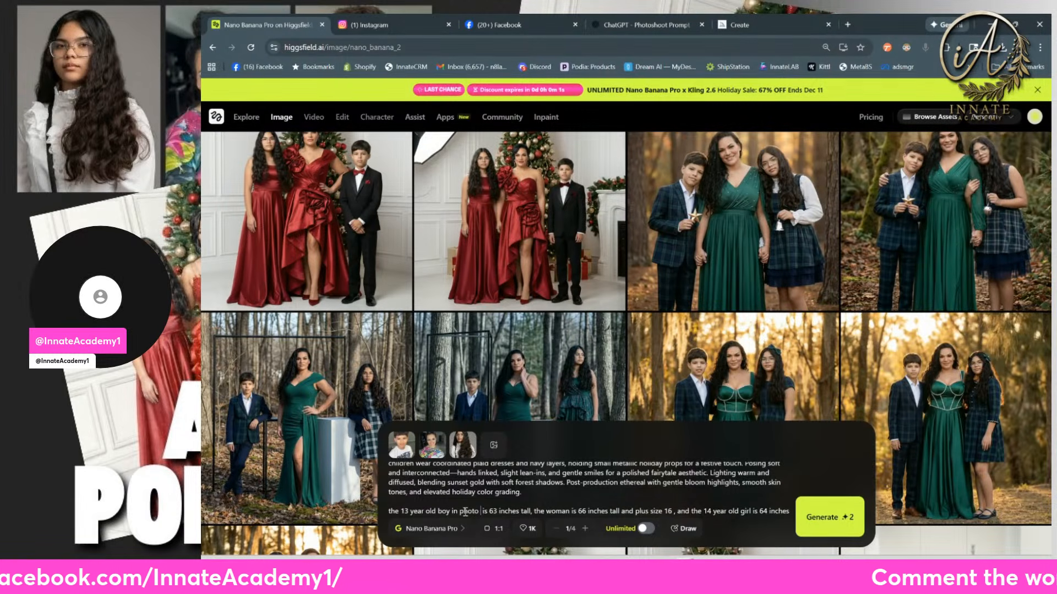
text(1)
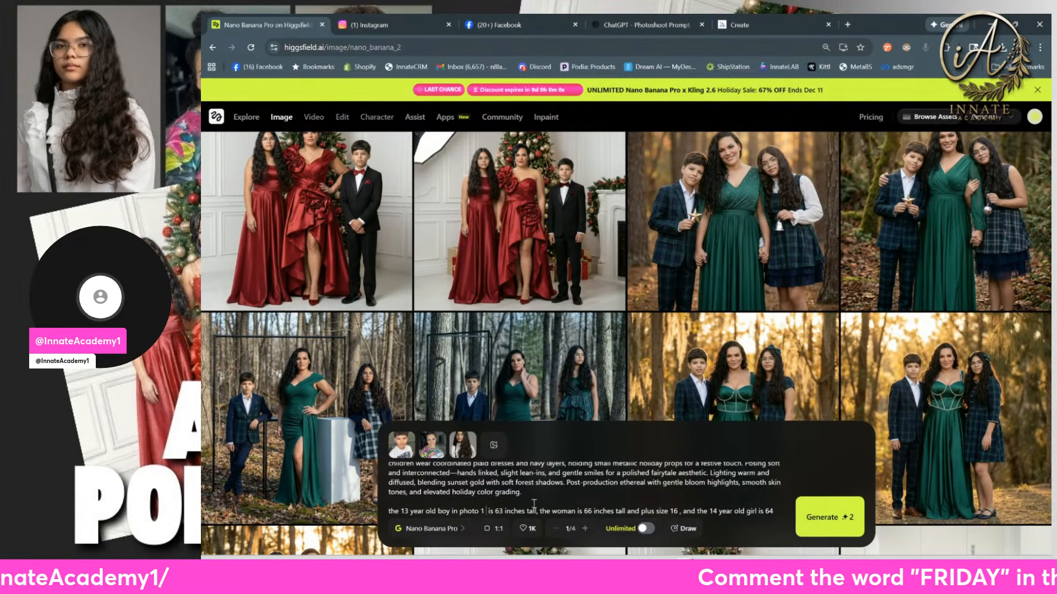
click(578, 507)
text(in photo )
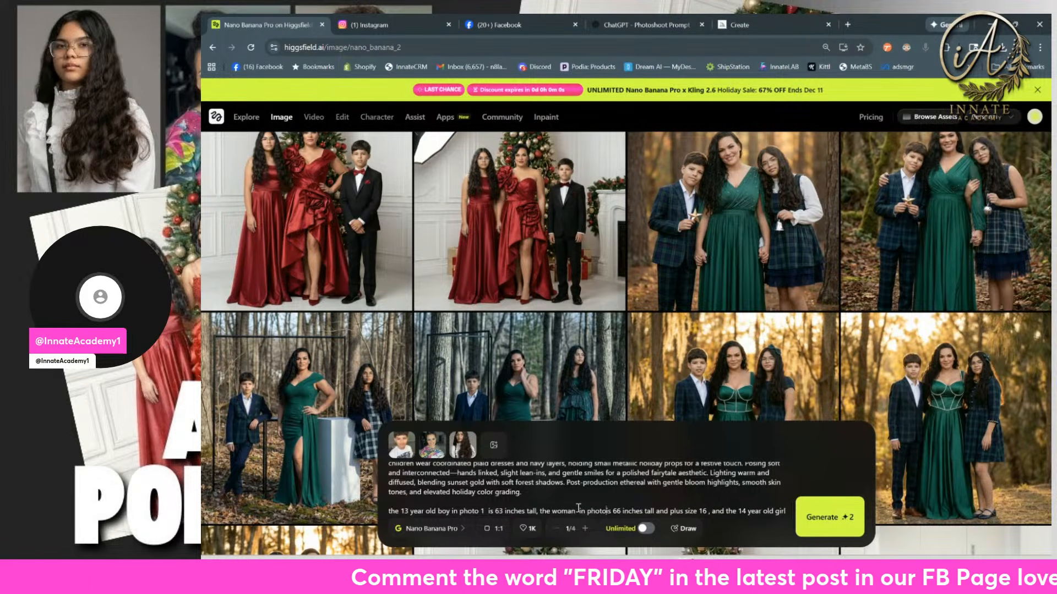
text(2)
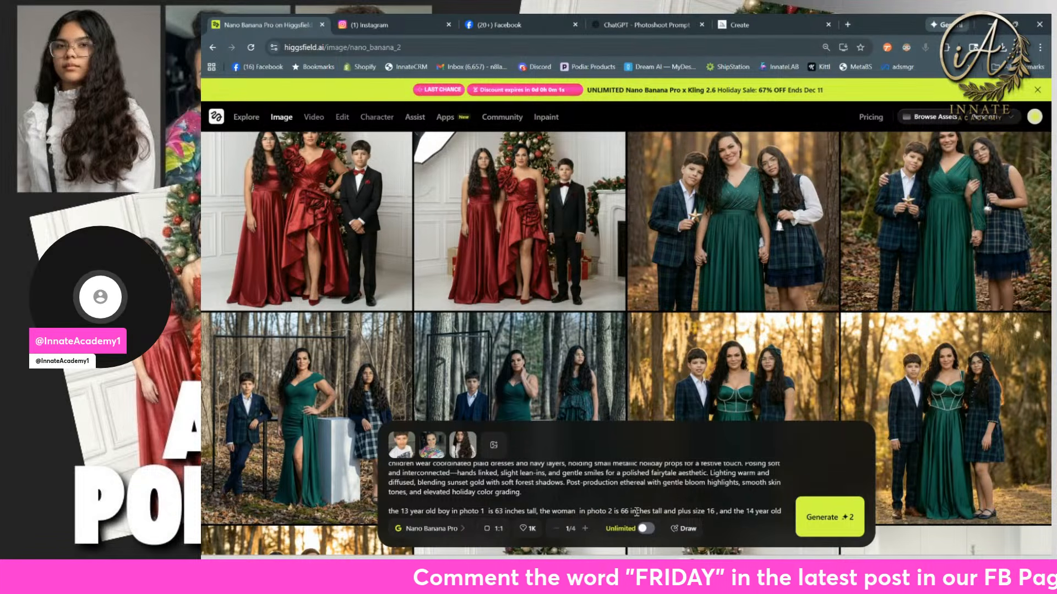
click(716, 513)
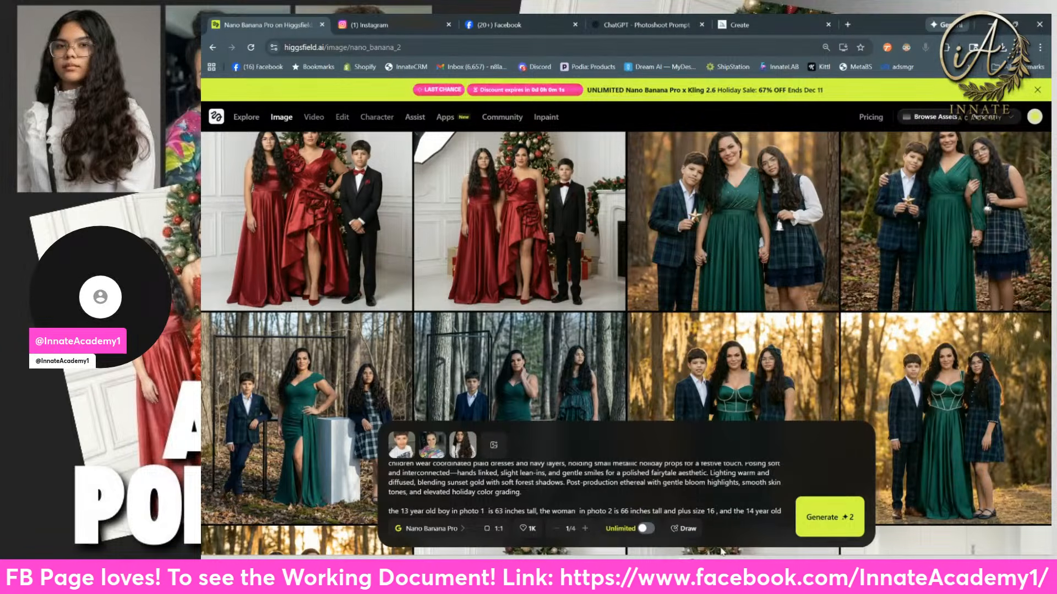
scroll(726, 515, down, 1)
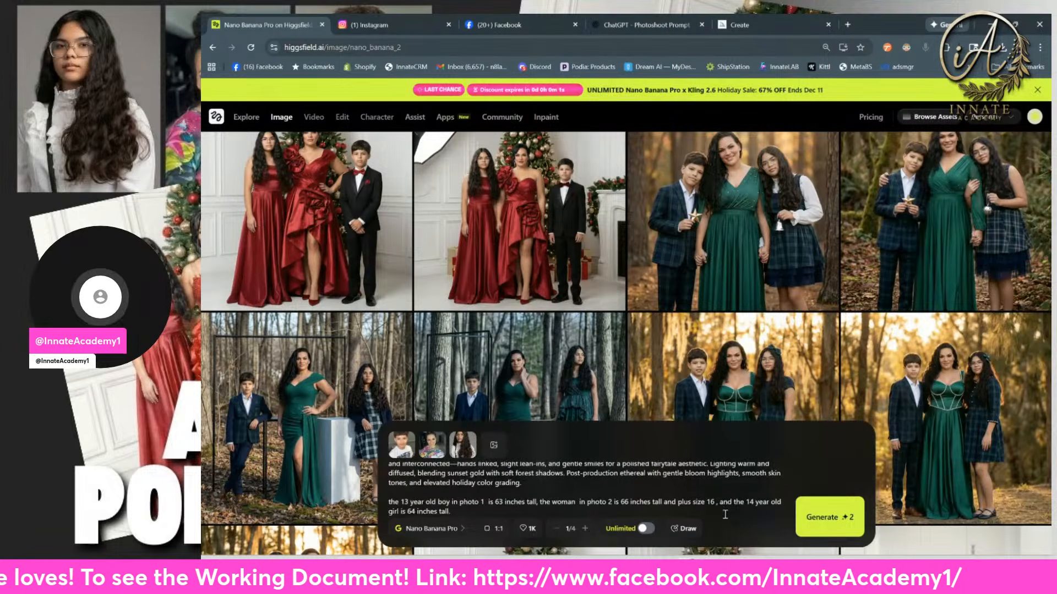
click(401, 511)
text(in photo )
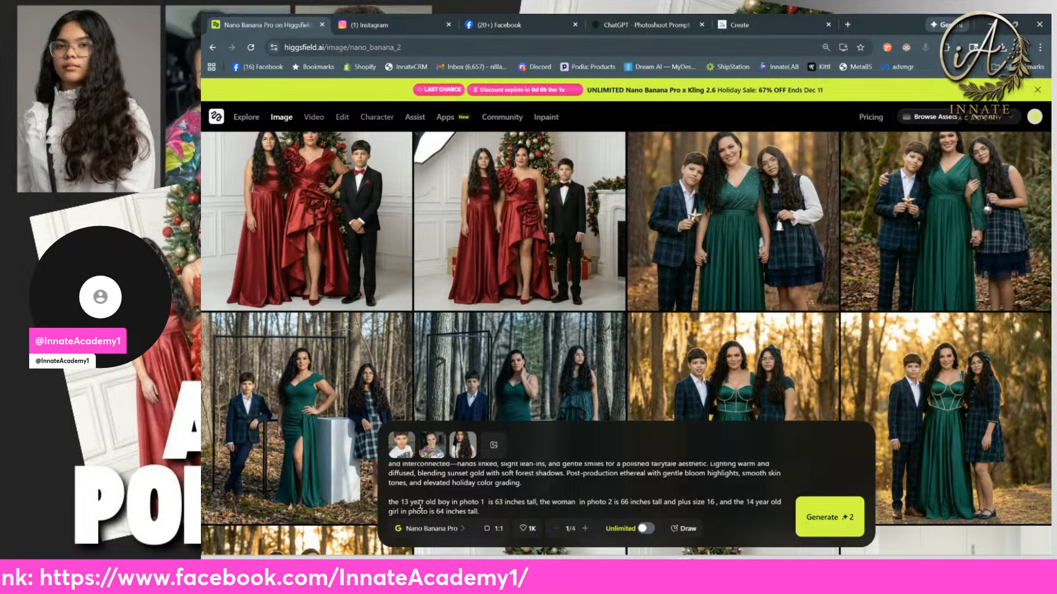
text(3)
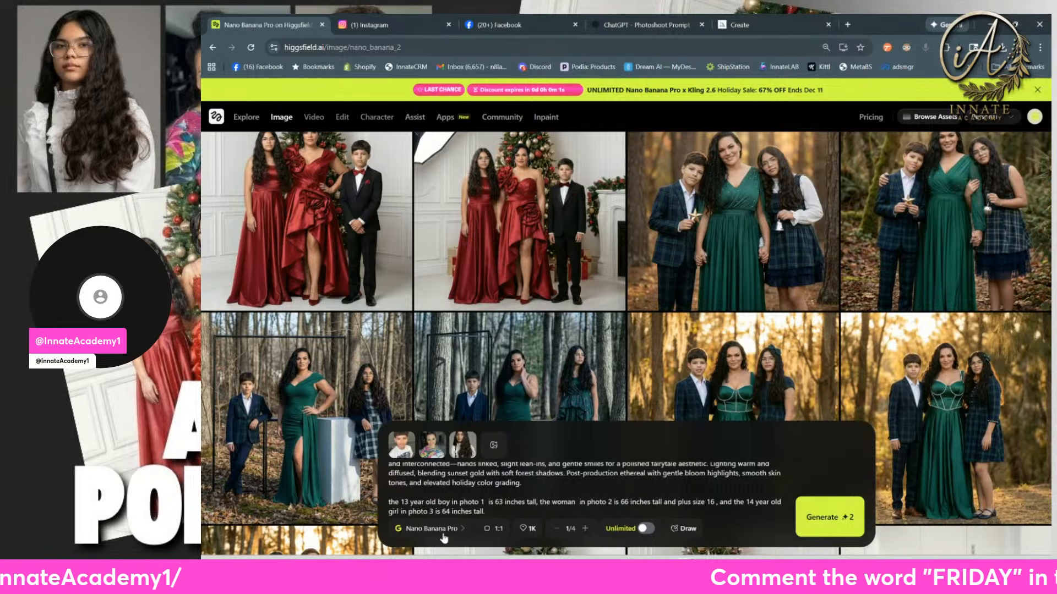
Step: Highlight the full revised prompt, and copy the Quiet Luxury Holiday Editorial text in ChatGPT without its reference image placeholder and aspect ratio
drag(491, 510, 408, 470)
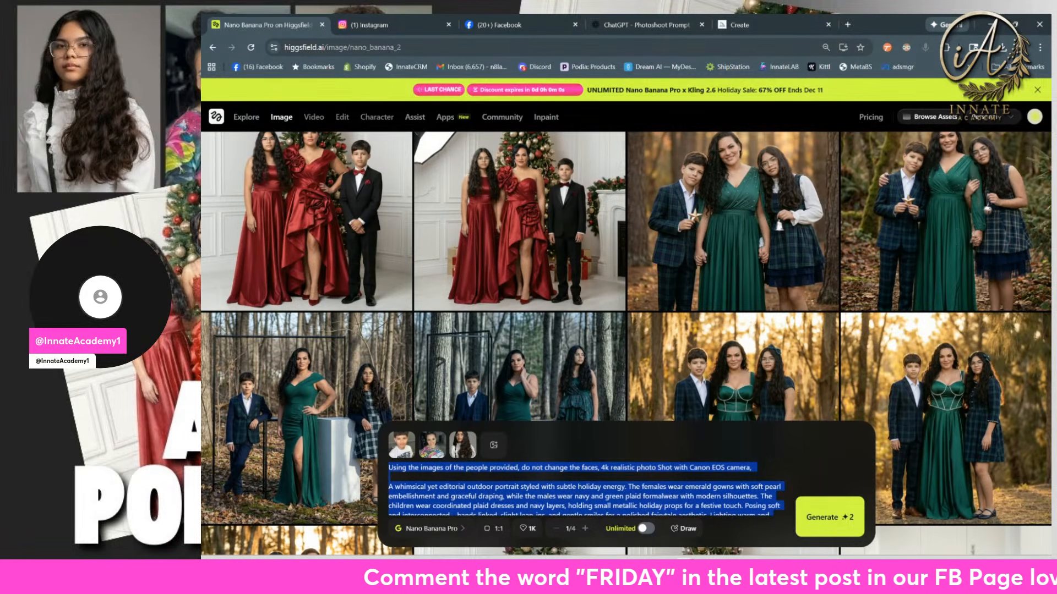
key(alt+Tab)
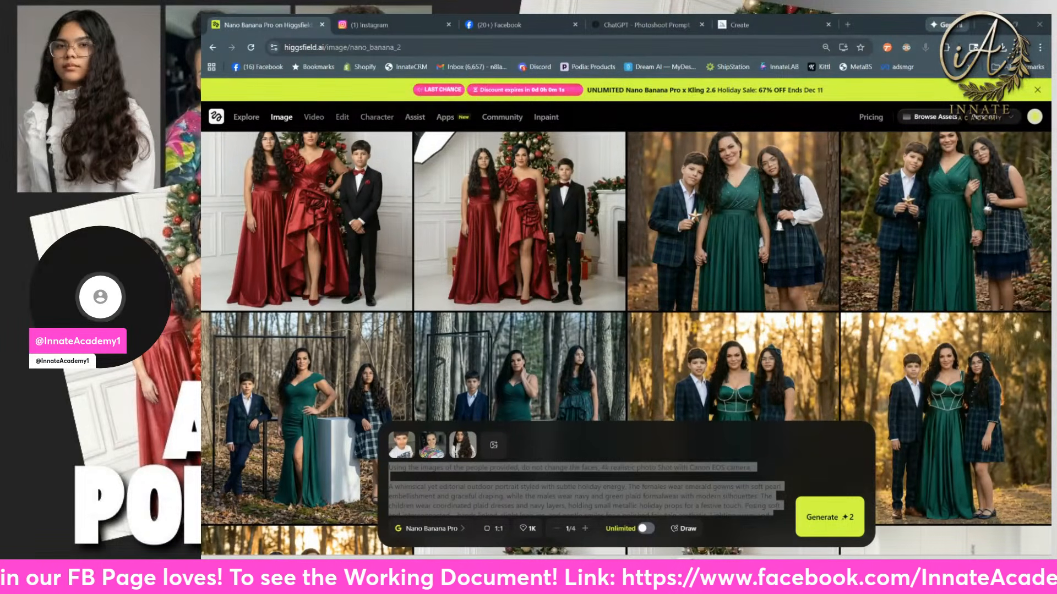
click(609, 28)
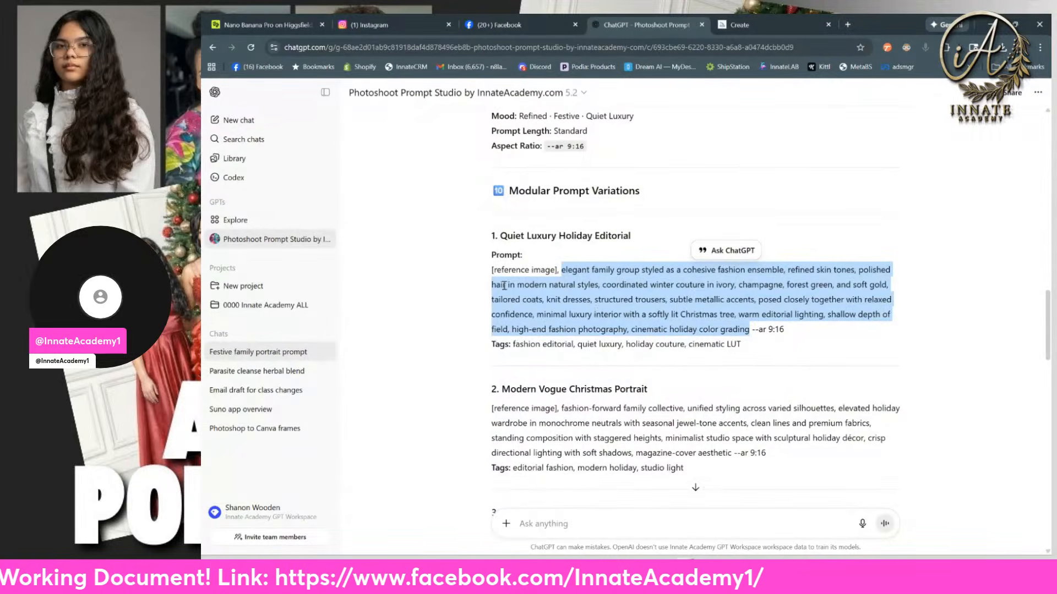
right_click(582, 284)
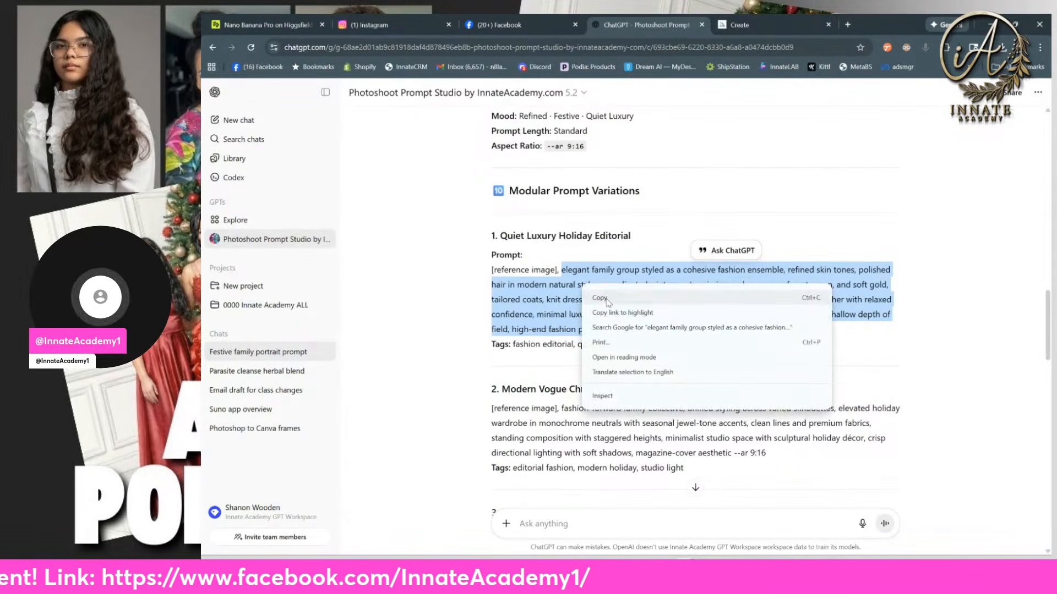
click(608, 293)
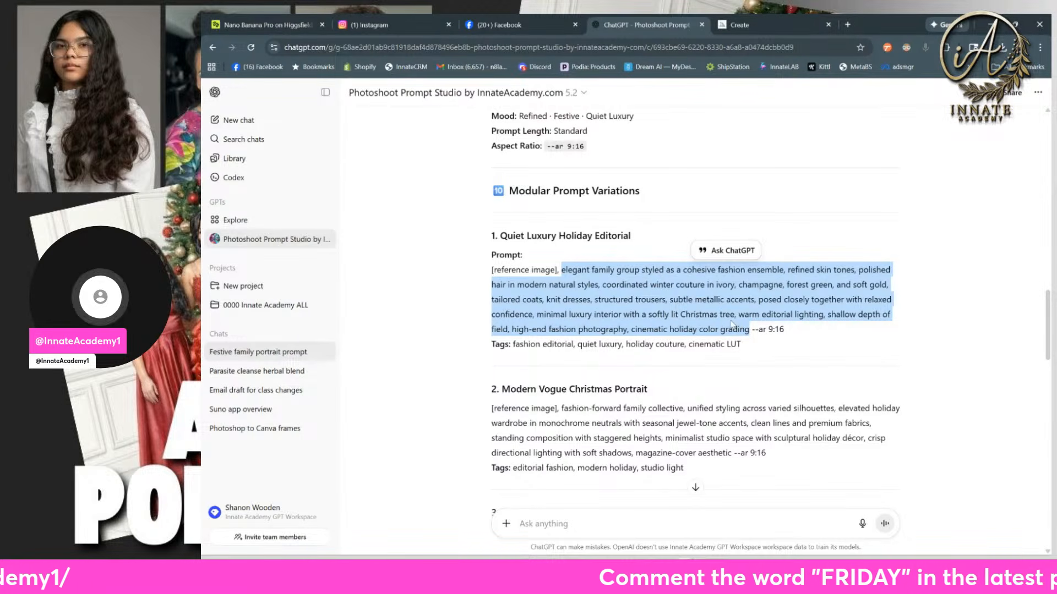
Step: Return to Higgsfield and replace the outdoor scene description with the copied Quiet Luxury text, leaving a blank line before the height details
click(270, 25)
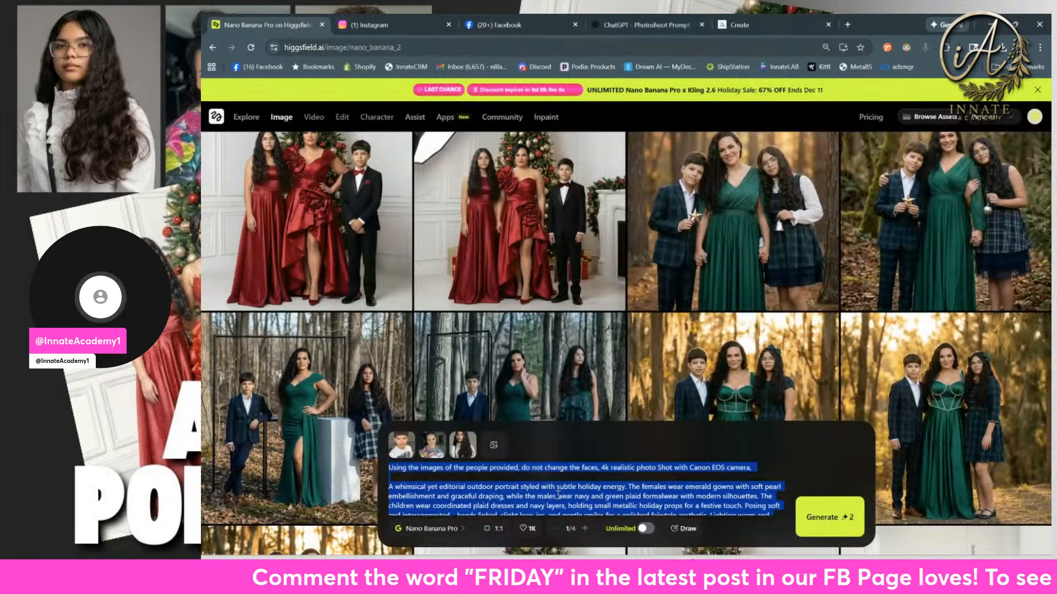
click(552, 485)
scroll(556, 489, down, 3)
scroll(557, 493, up, 1)
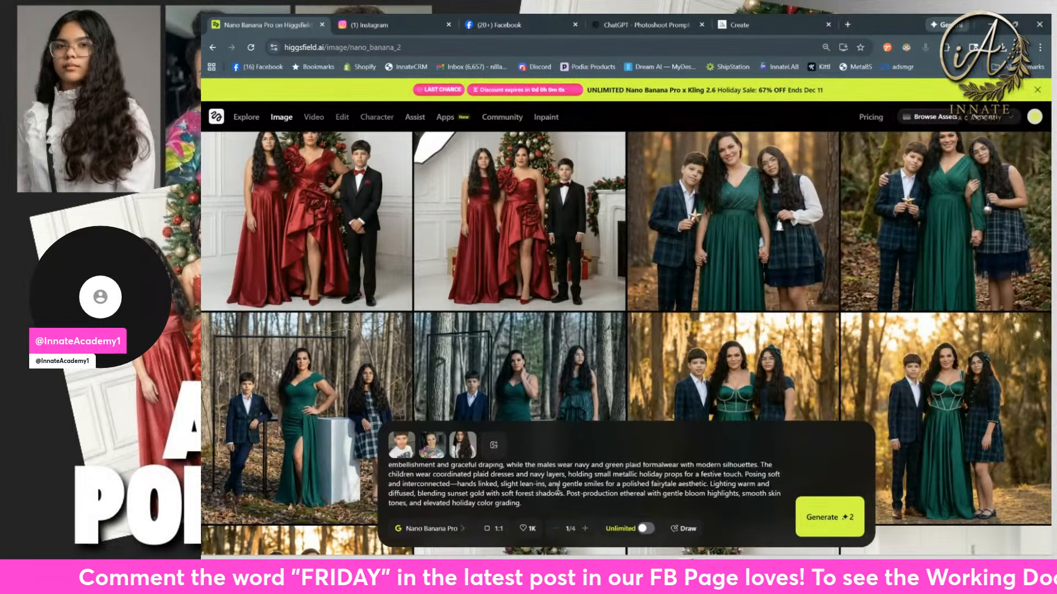
key(ctrl+a)
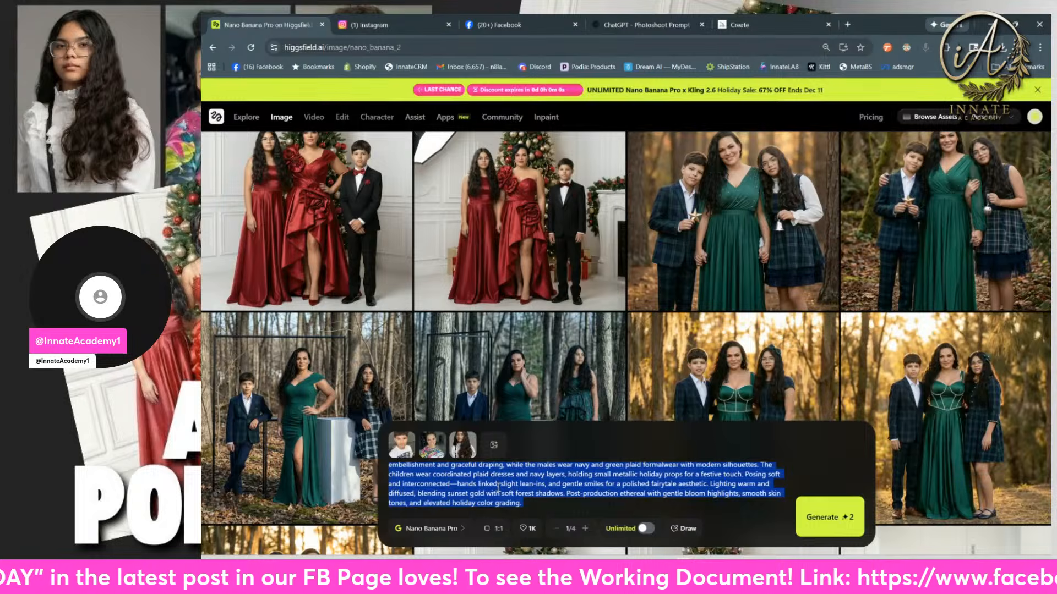
scroll(498, 487, down, 2)
key(ctrl+v)
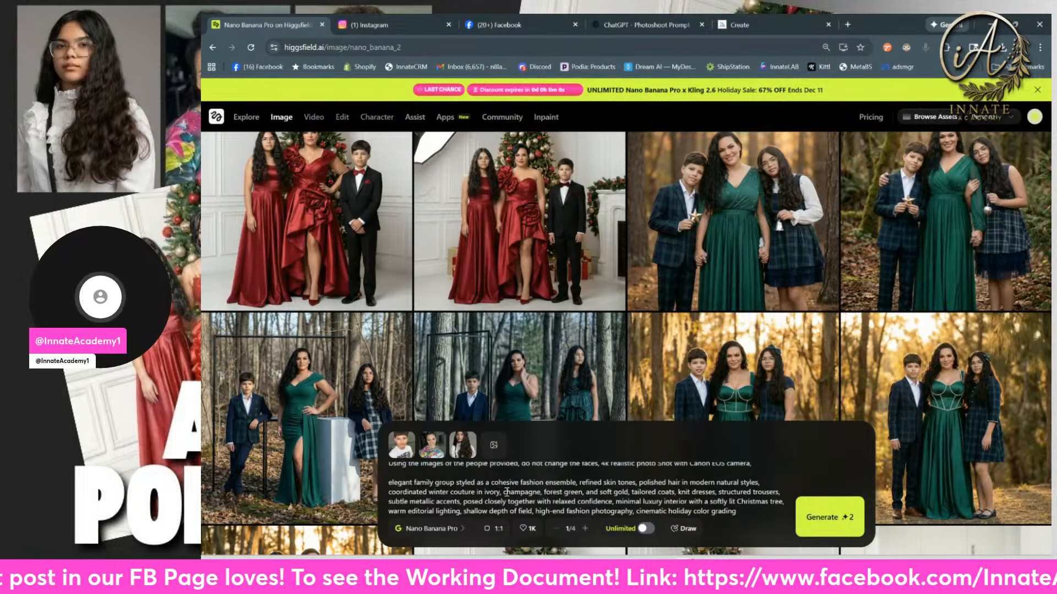
scroll(501, 490, up, 2)
scroll(506, 492, down, 2)
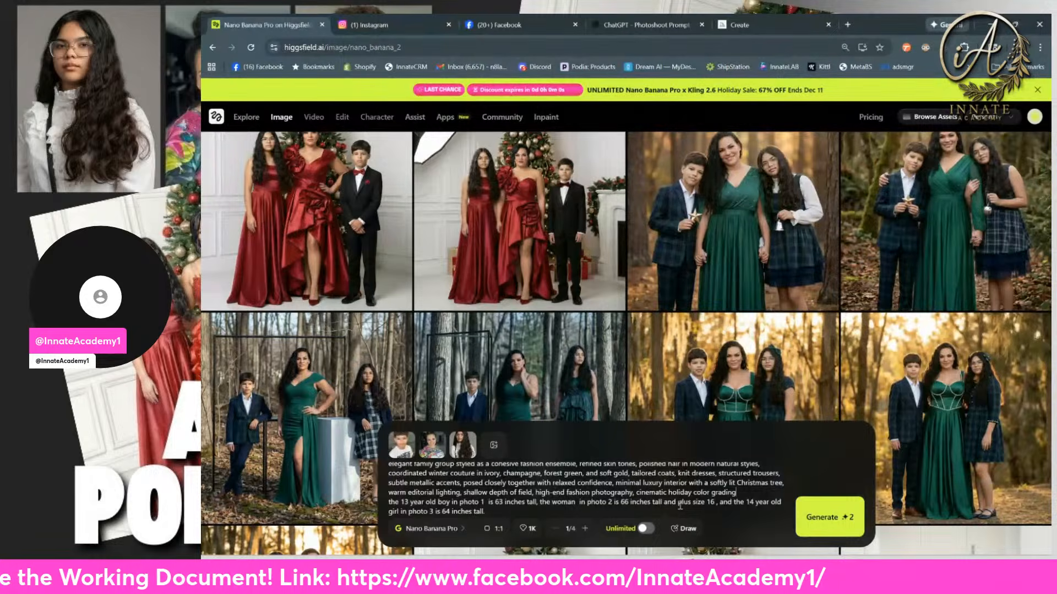
key(Return)
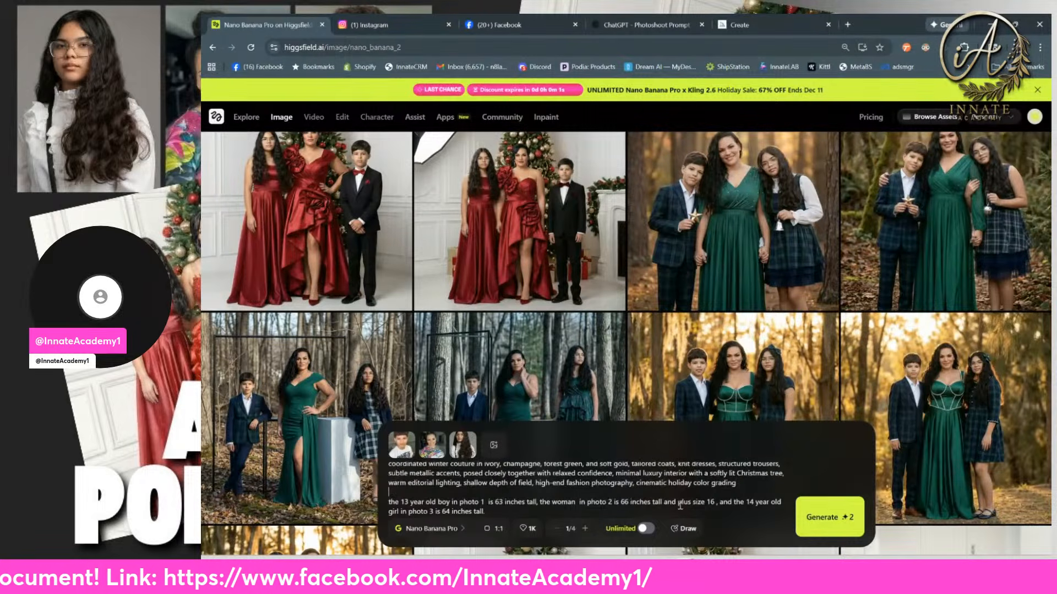
scroll(526, 478, up, 3)
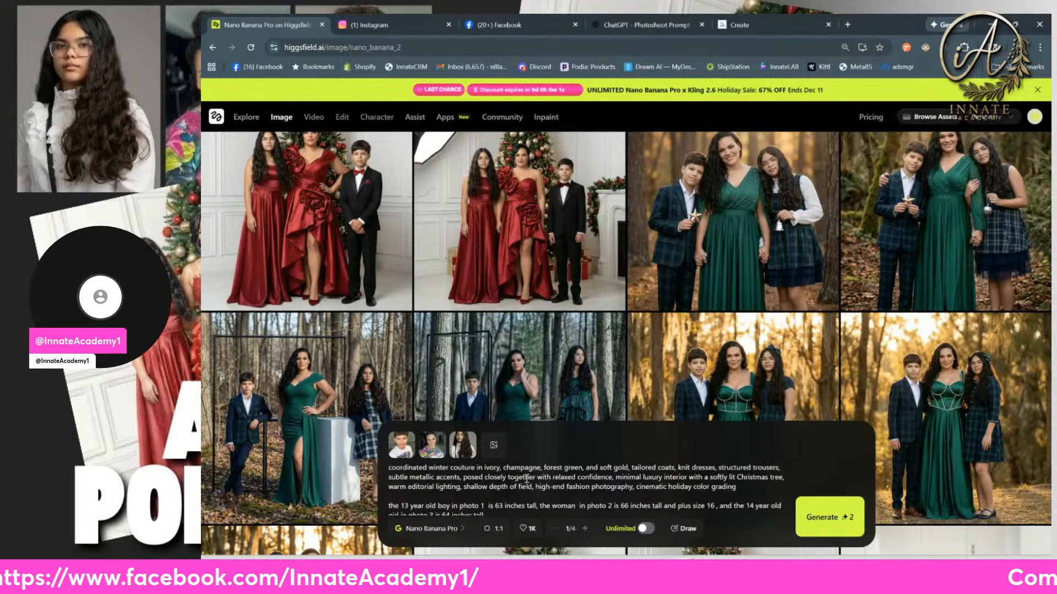
key(ctrl+v)
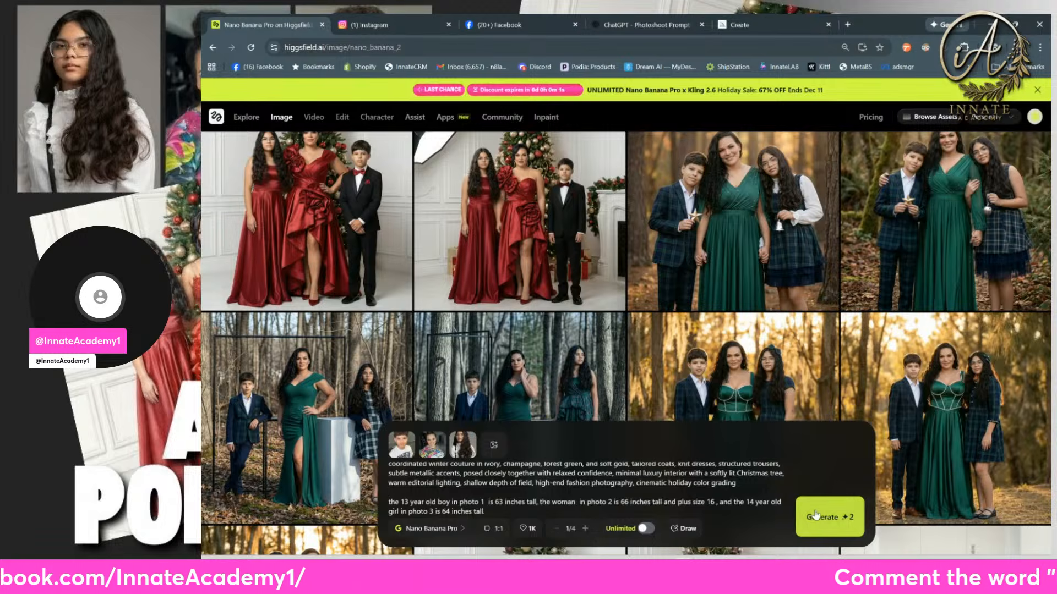
Step: Generate the Quiet Luxury family portrait with Nano Banana Pro and go back up the gallery toward the newest images
click(815, 515)
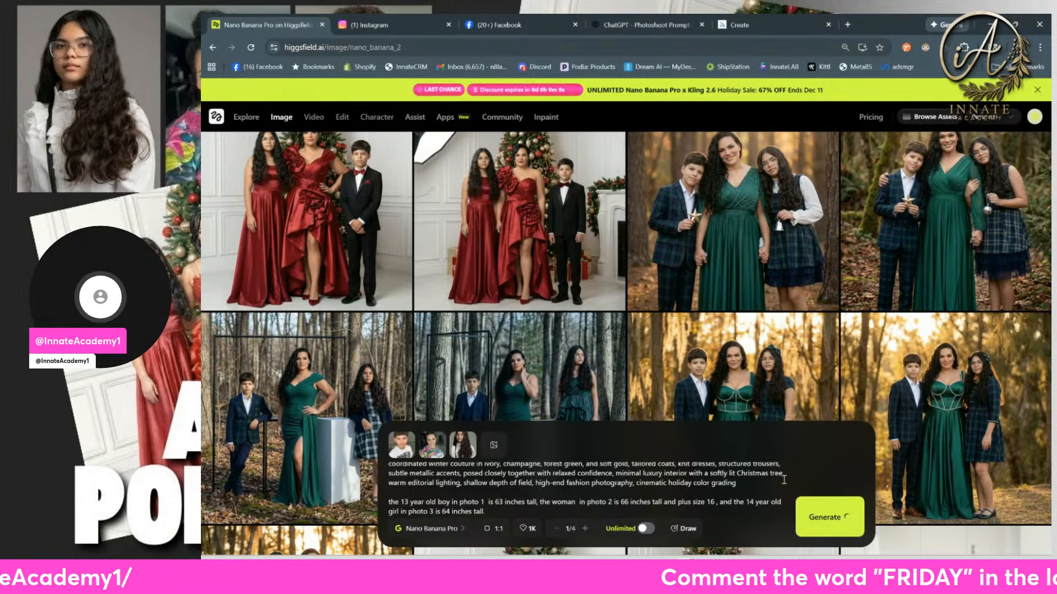
scroll(603, 411, up, 15)
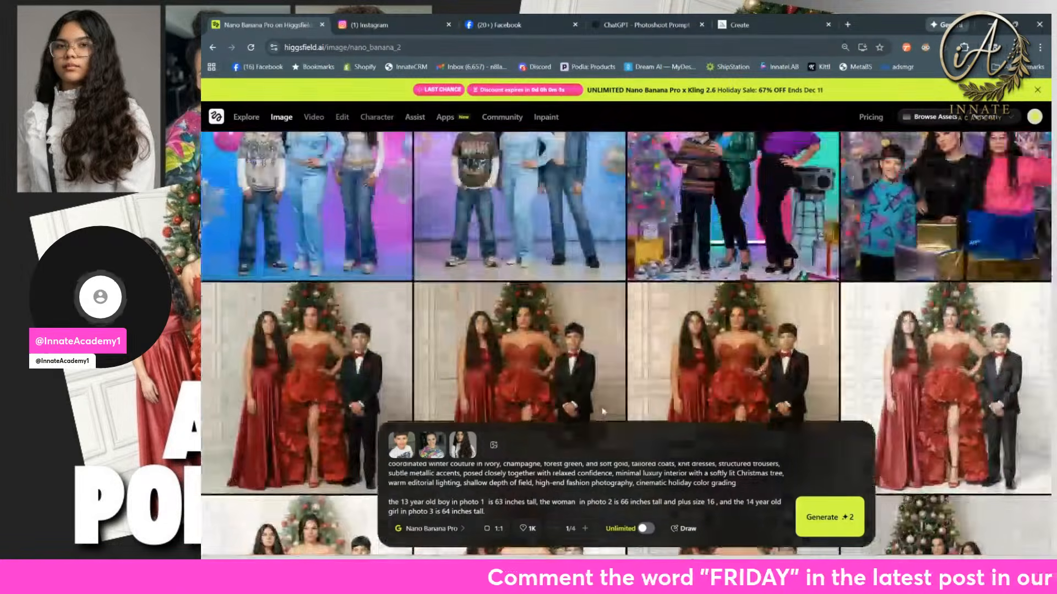
scroll(603, 411, up, 5)
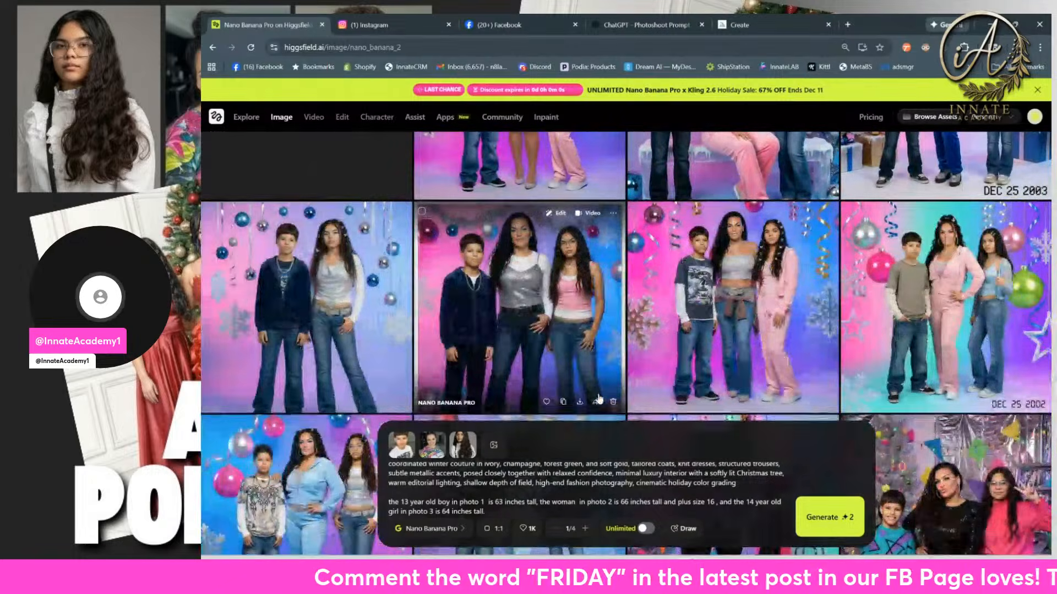
Step: Set the Nano Banana Pro output quality to 2K
scroll(598, 399, up, 3)
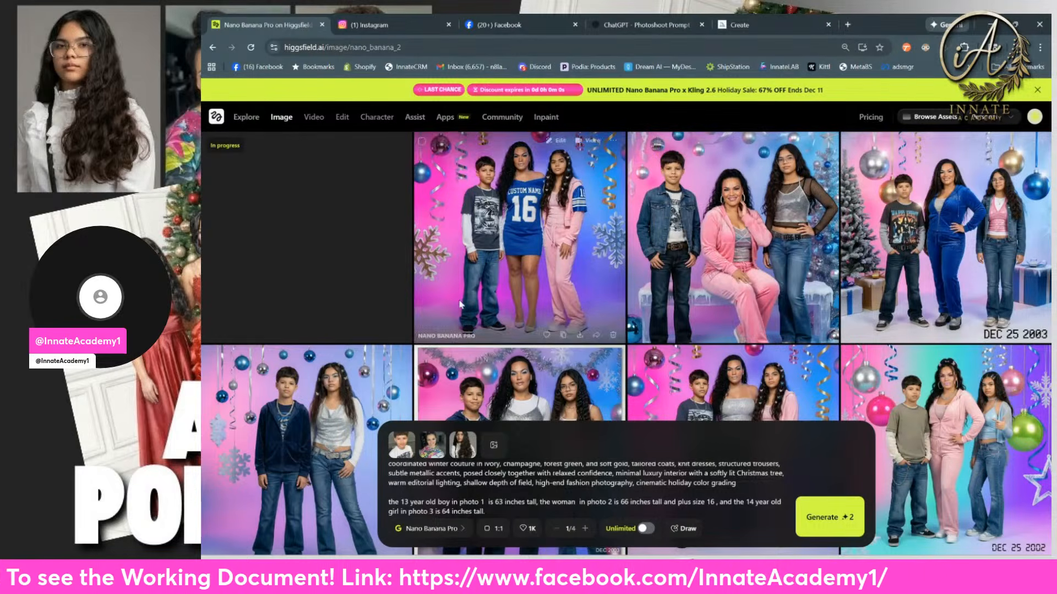
click(532, 529)
click(564, 490)
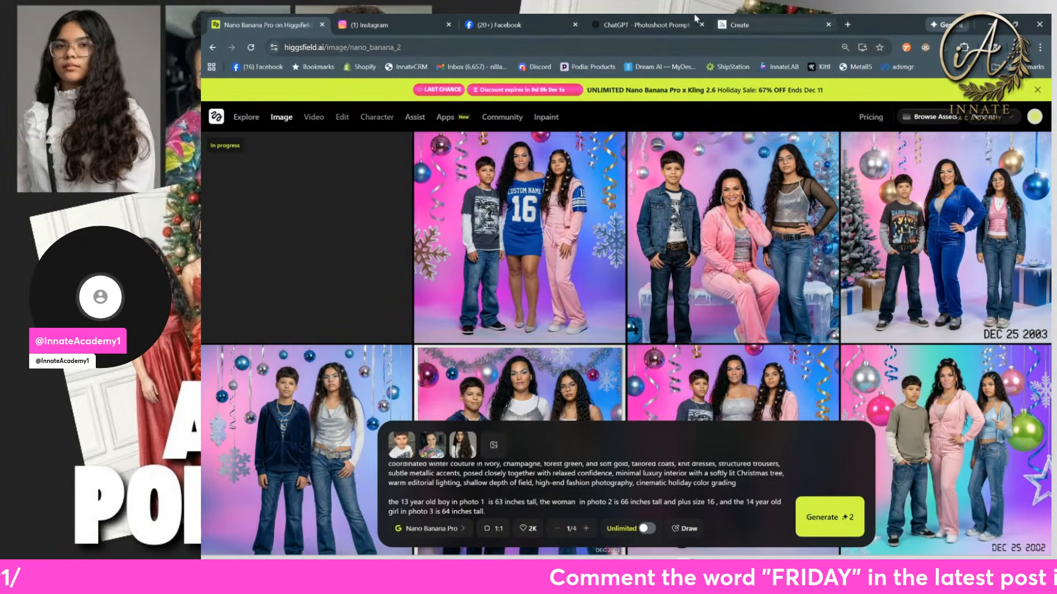
Step: Open Gemini in a new browser tab, choose the Thinking with 3 Pro model and turn on image creation
key(ctrl+t)
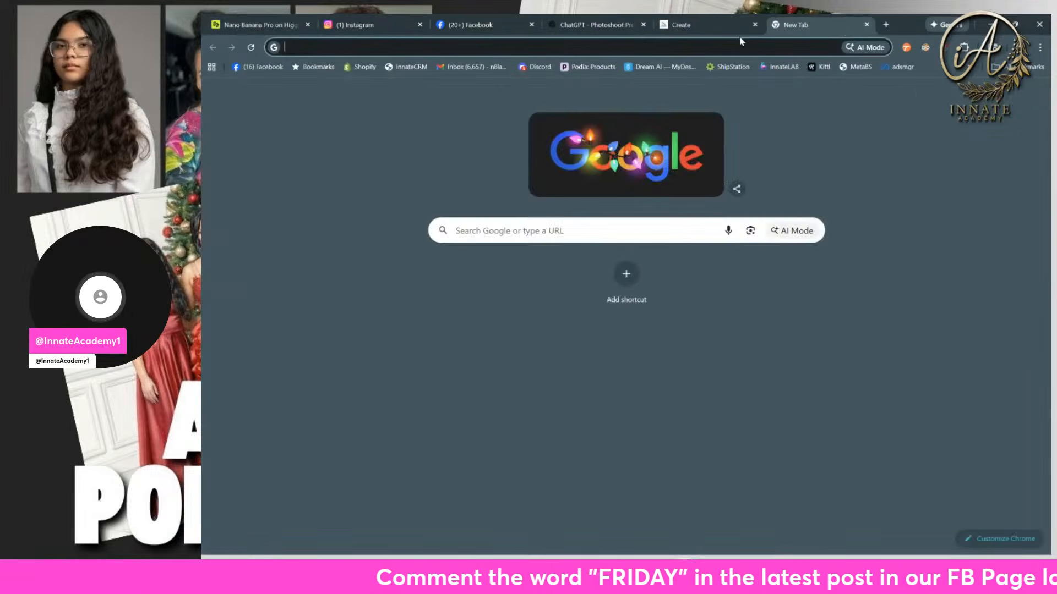
text(gemi)
key(Return)
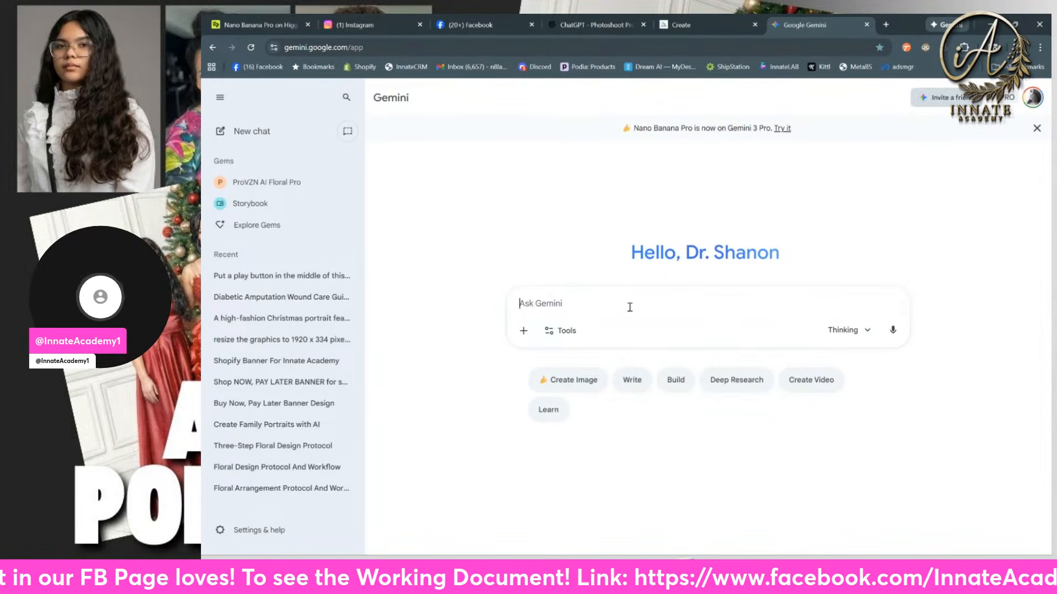
click(843, 330)
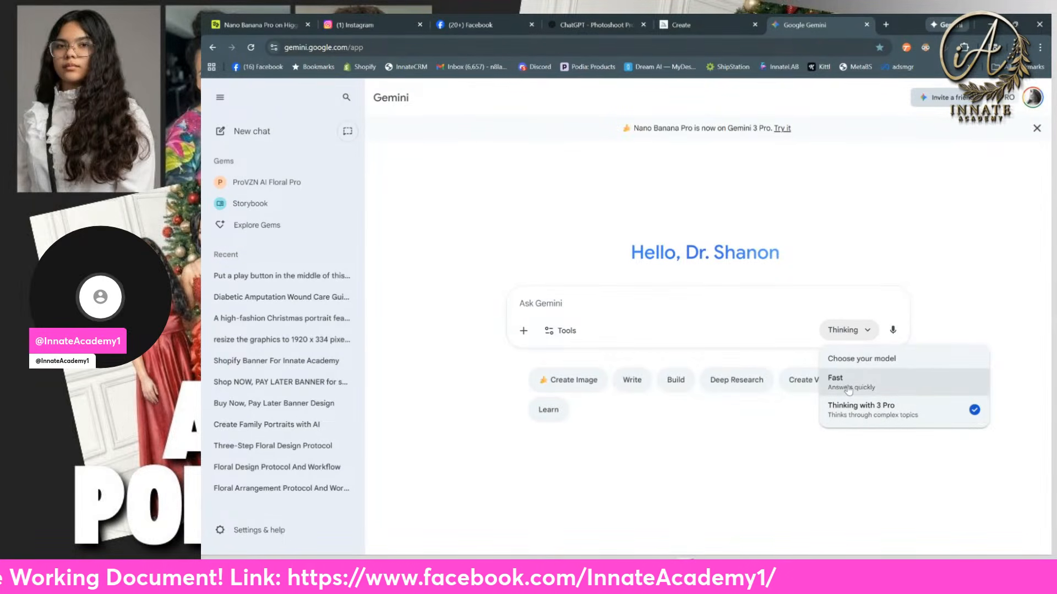
click(875, 418)
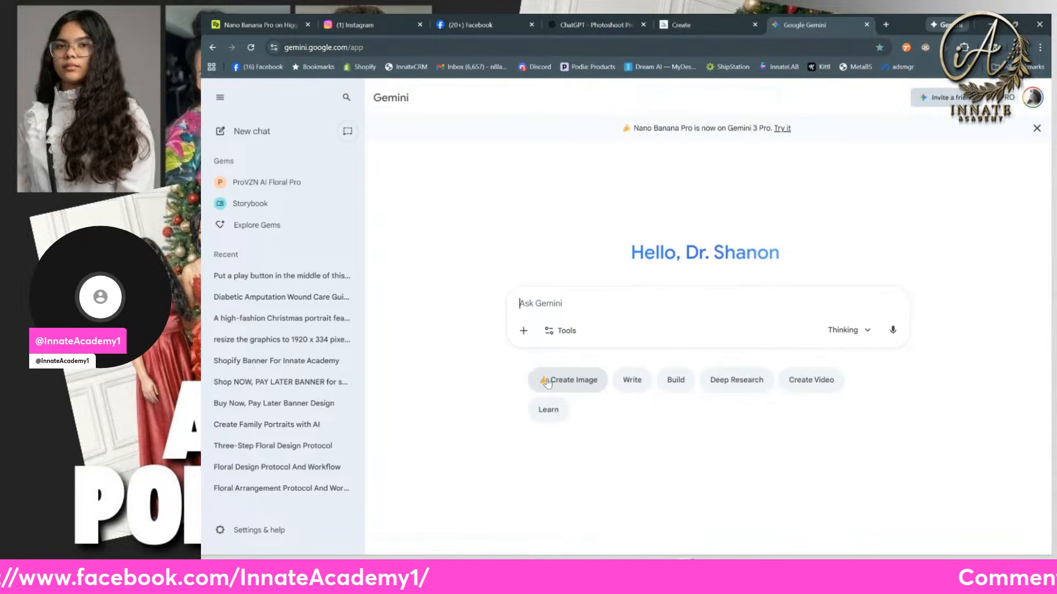
click(566, 333)
click(584, 402)
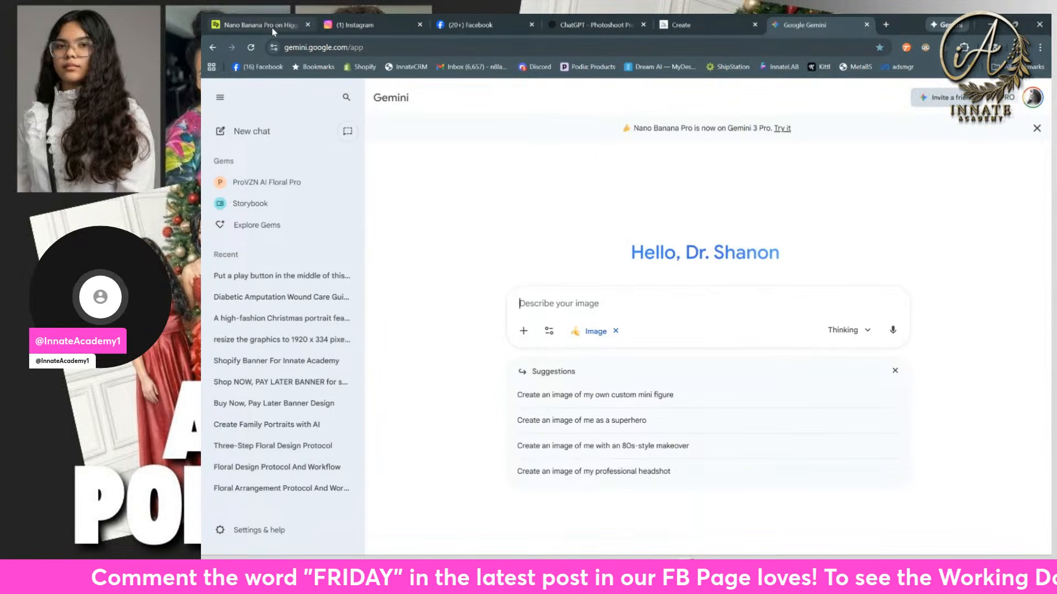
Step: Return to Higgsfield, load the copied Higgsfield referral link in a new browser tab, and open its holiday discount offer
mouse_move(272, 31)
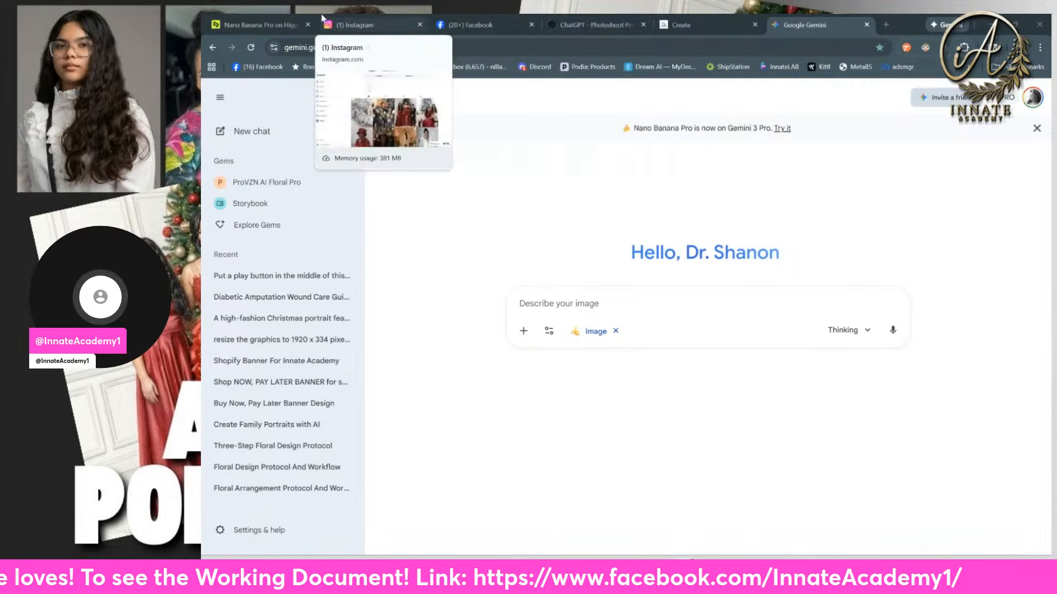
click(246, 25)
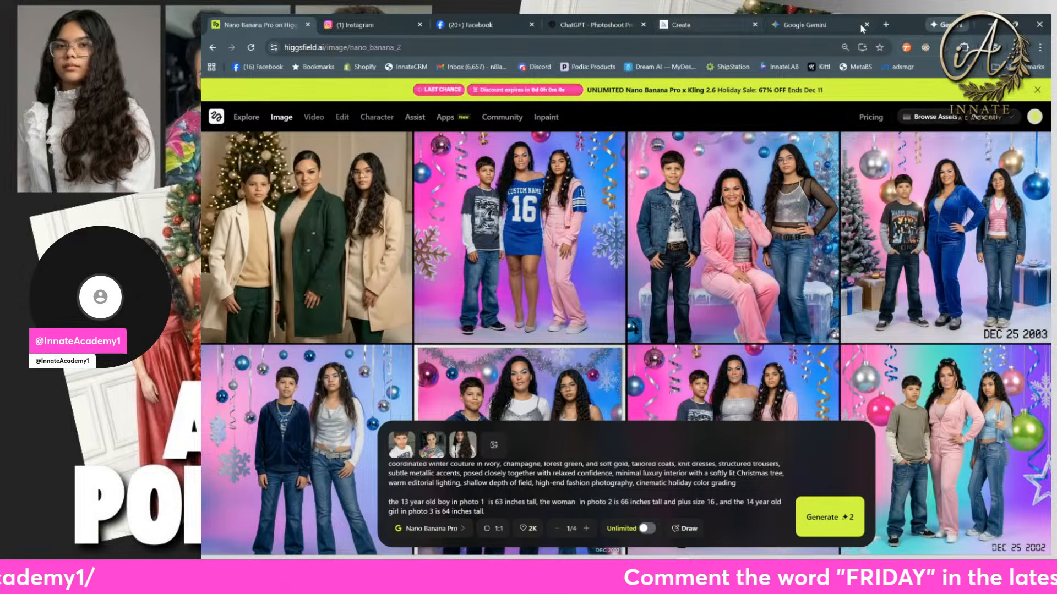
click(886, 24)
click(779, 44)
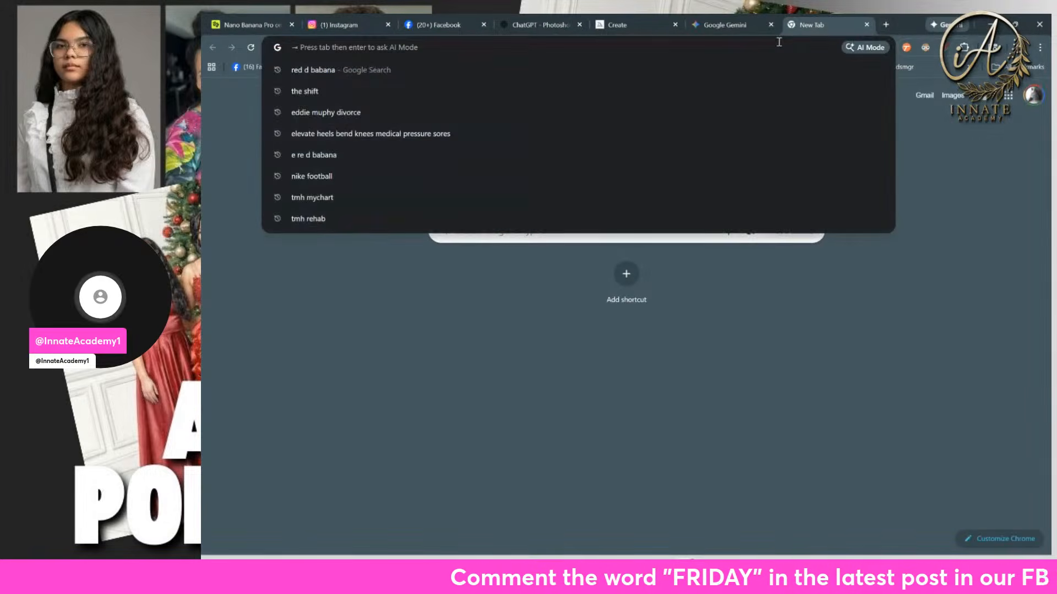
text(https://pro.higgsfield.ai/create)
key(Return)
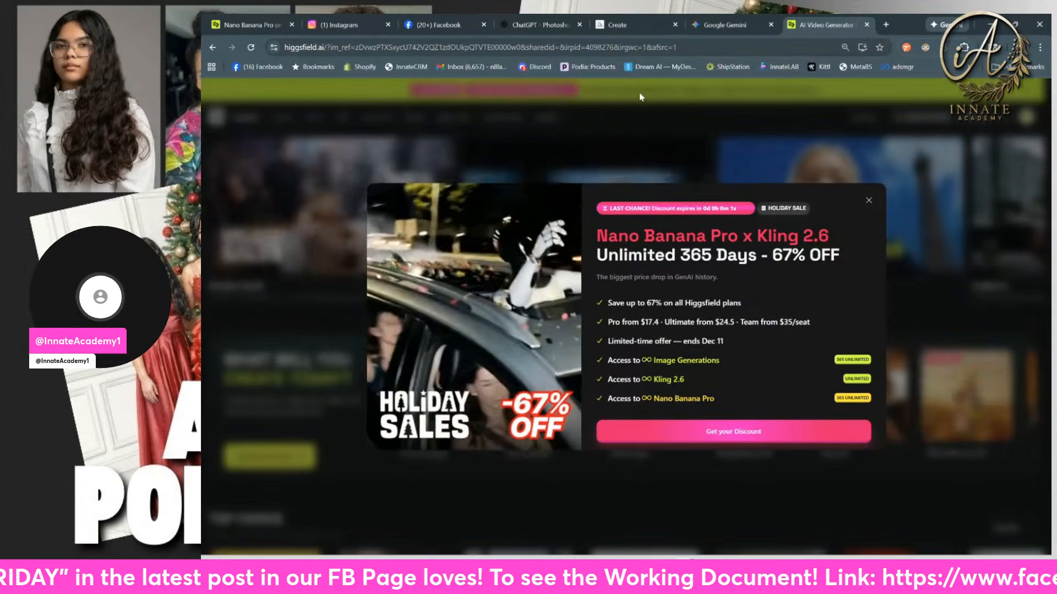
click(720, 439)
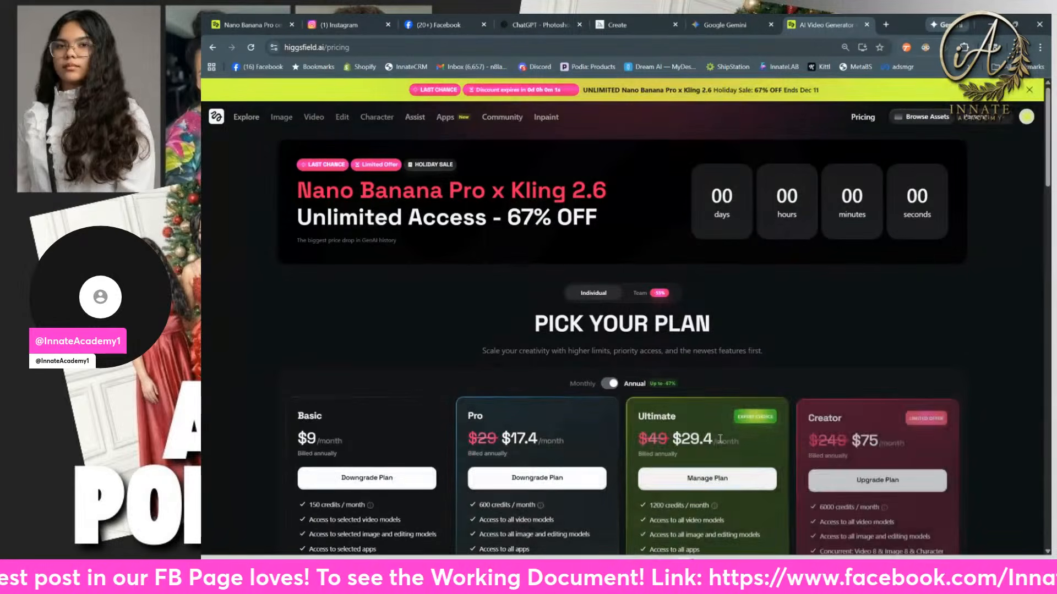
Step: Compare the monthly and annual prices and the included features of the individual Higgsfield plans
click(609, 384)
scroll(753, 377, down, 3)
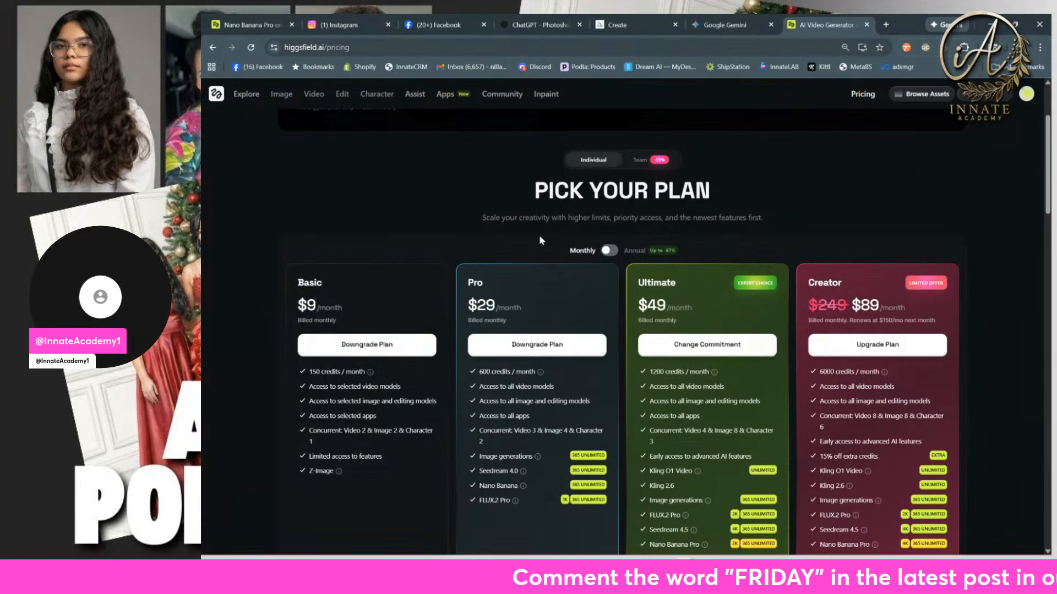
click(610, 251)
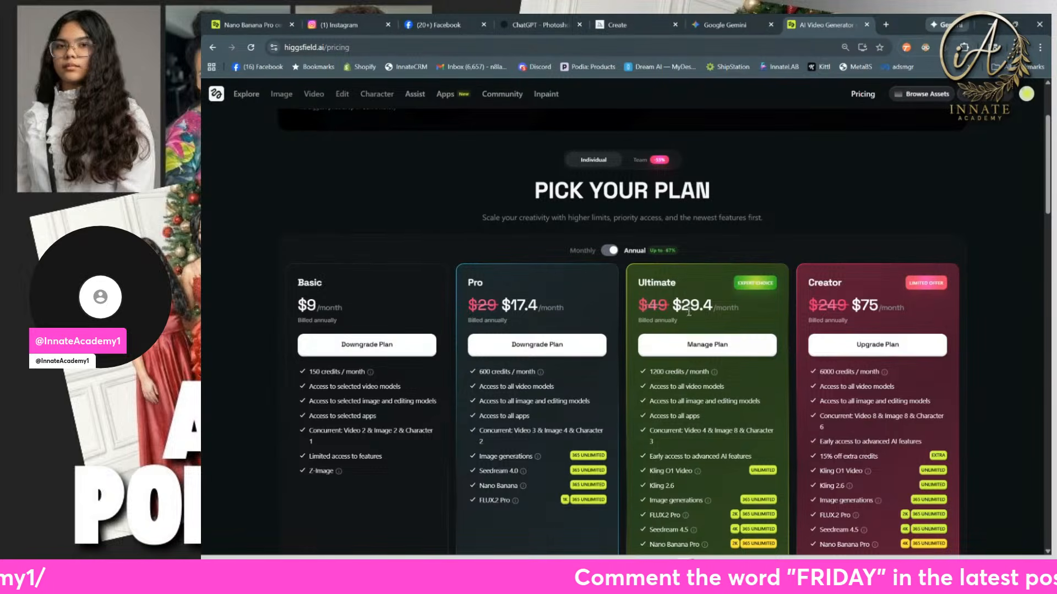
scroll(689, 312, down, 1)
click(609, 195)
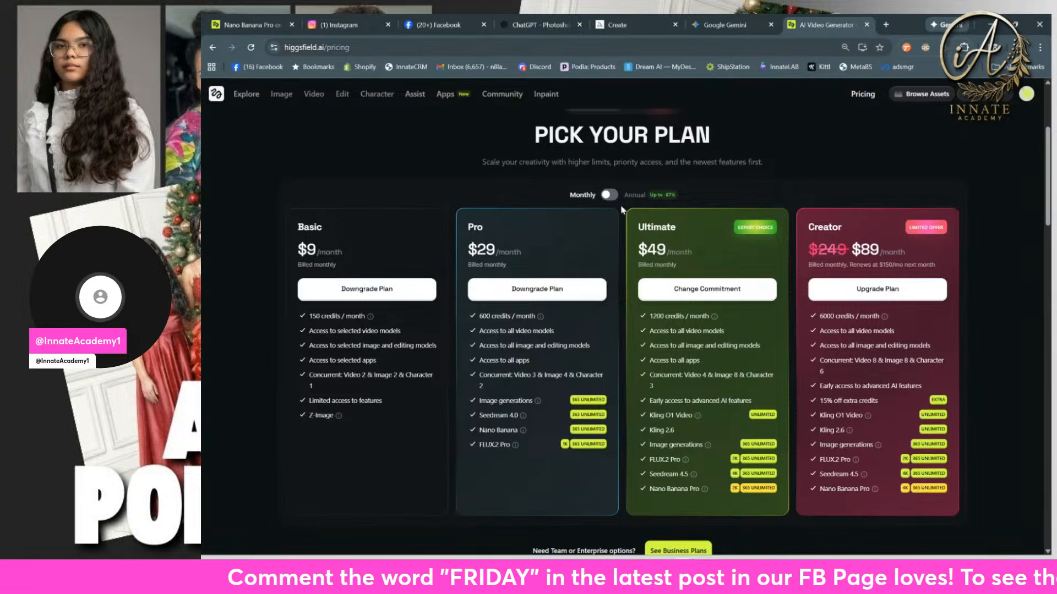
click(608, 195)
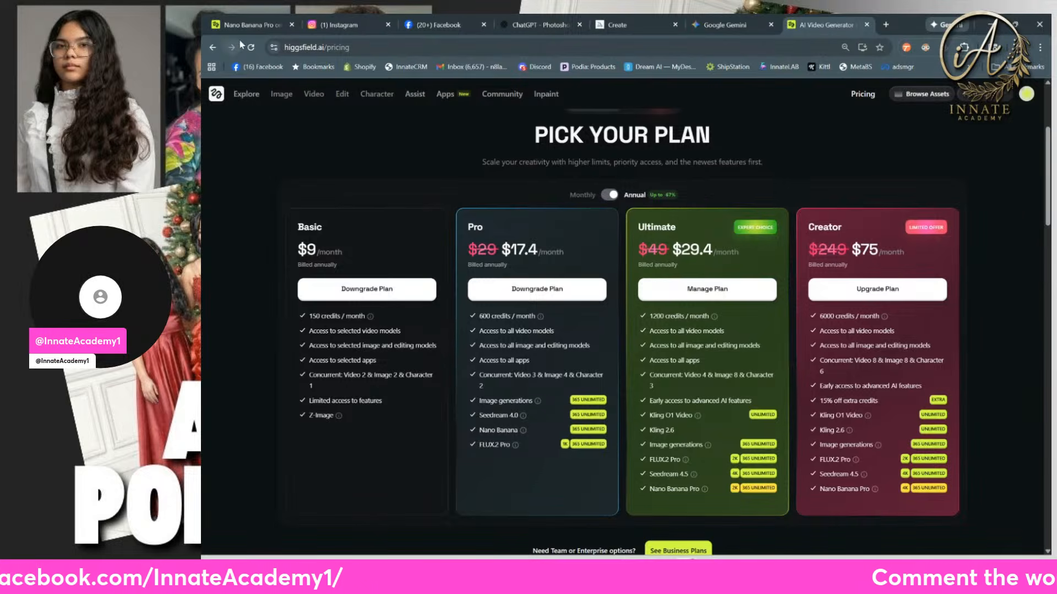
Step: Return to the Nano Banana Pro generator, review the available quality options, and look over the earlier family portraits in the gallery
click(255, 29)
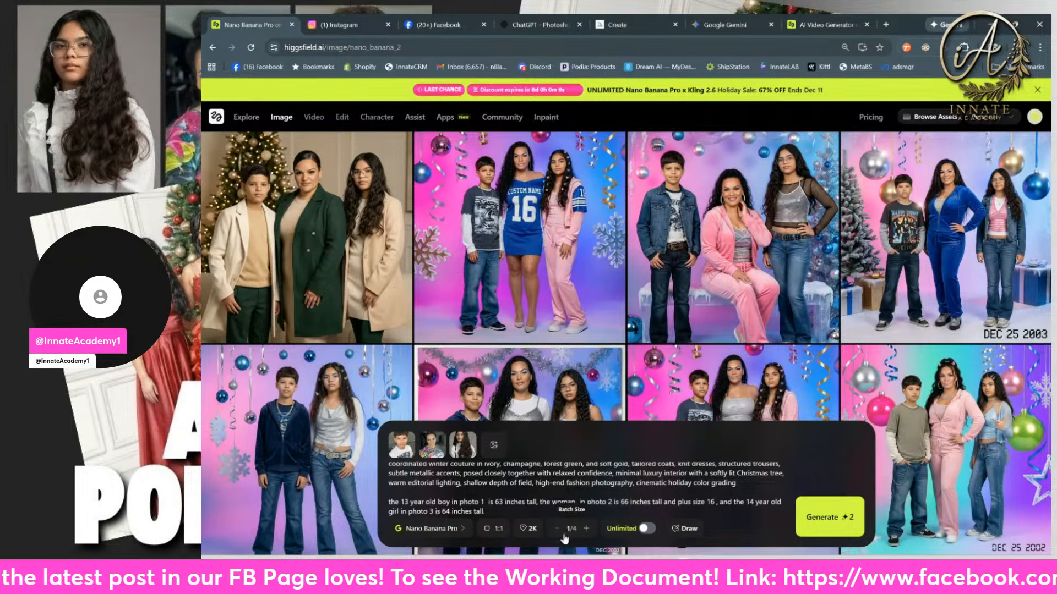
click(538, 532)
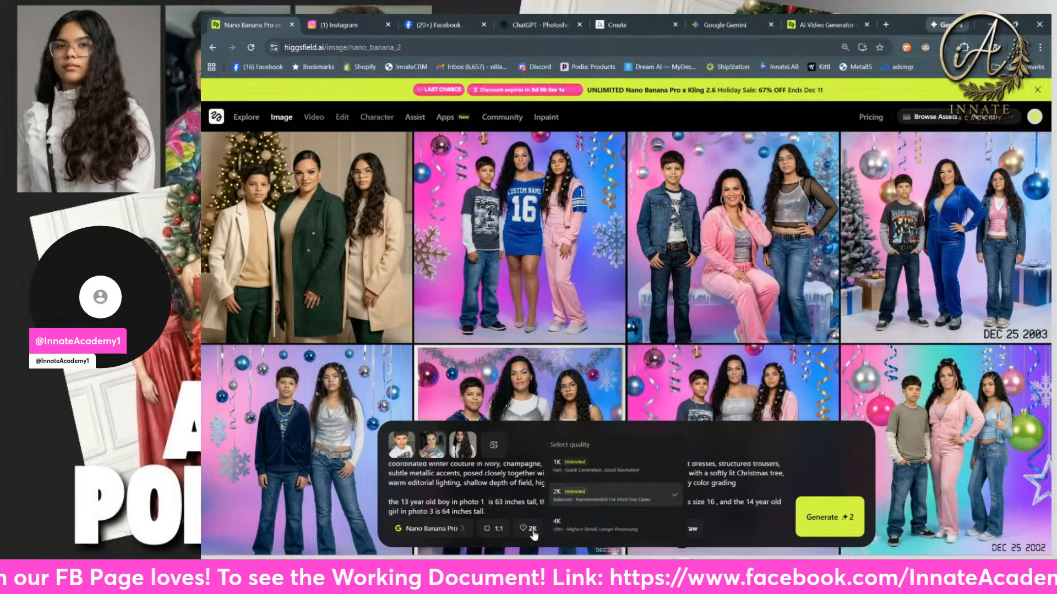
click(767, 542)
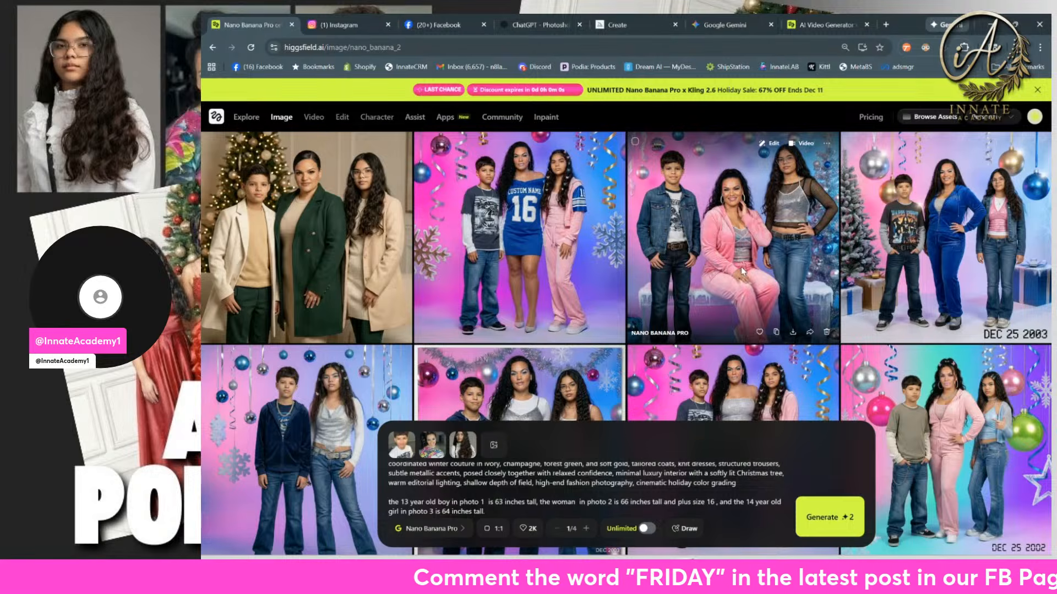
scroll(742, 270, down, 5)
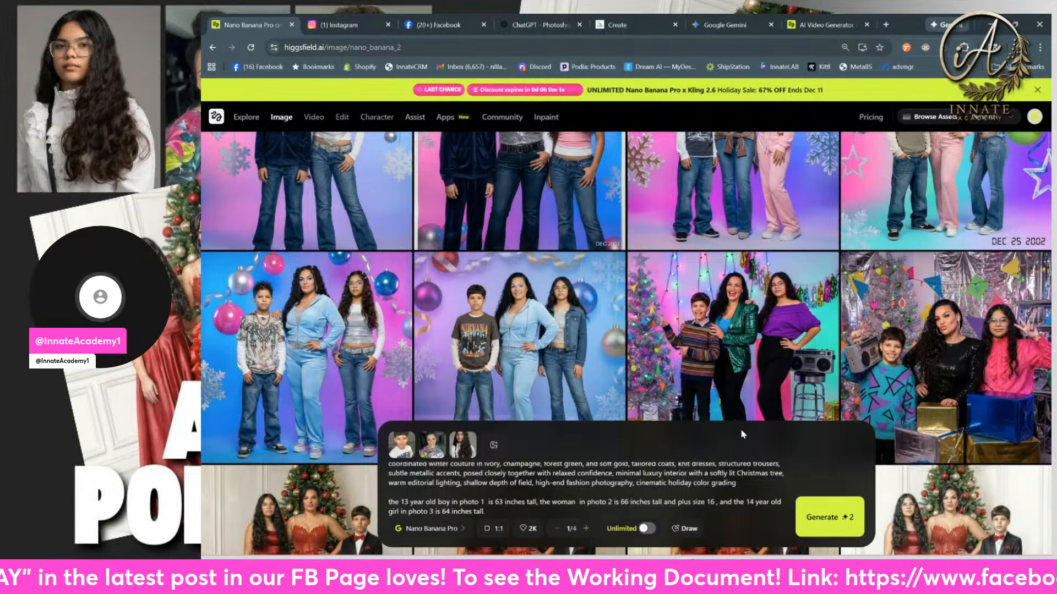
scroll(909, 402, down, 10)
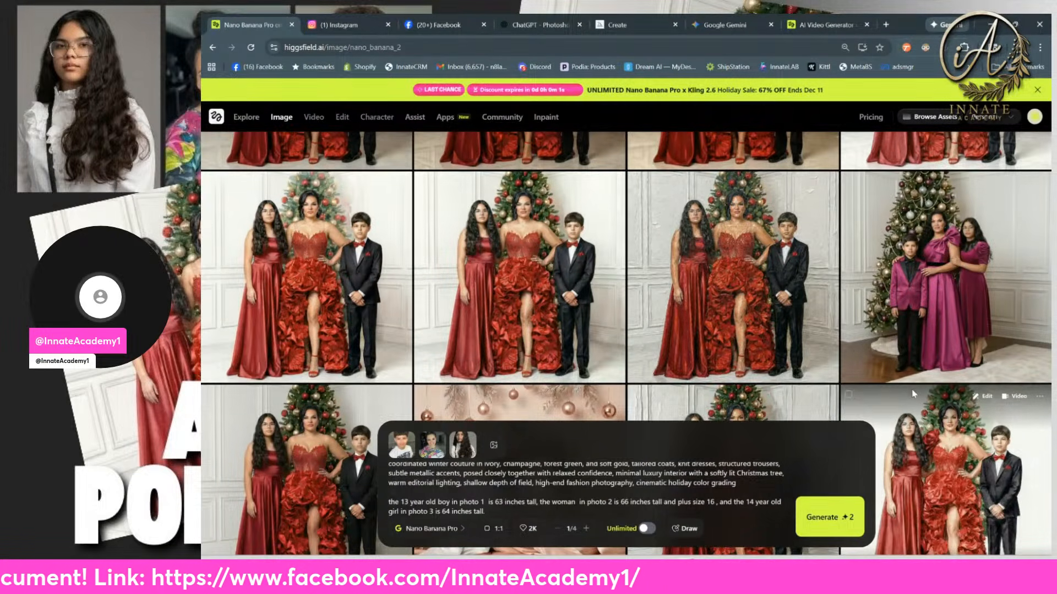
scroll(914, 394, up, 10)
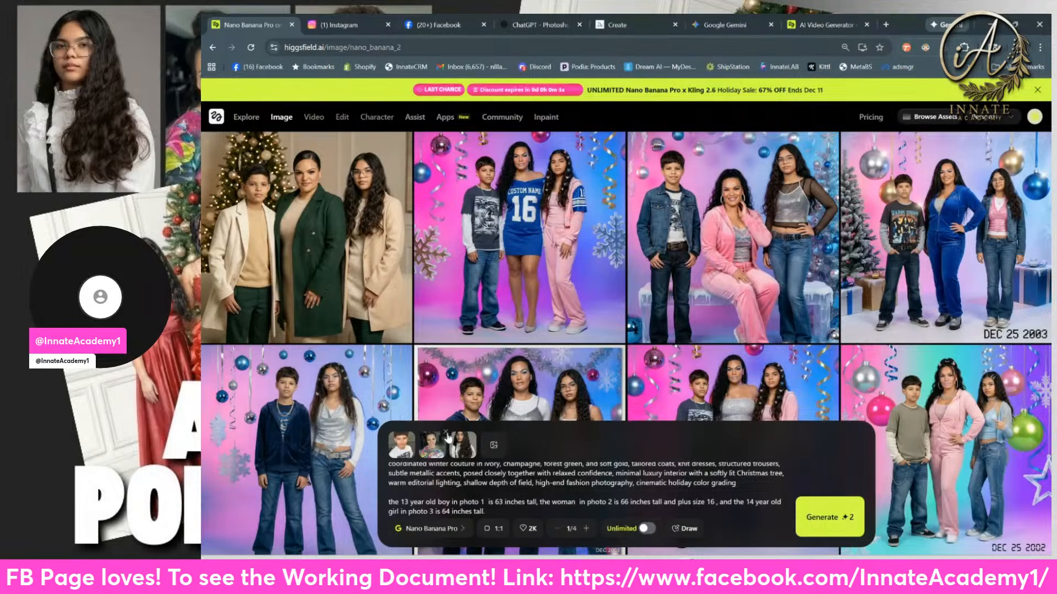
Step: Replace the woman's reference photo with IMG_7518.JPG from the AI-101 folder and place it second, between the boy and the girl
click(446, 432)
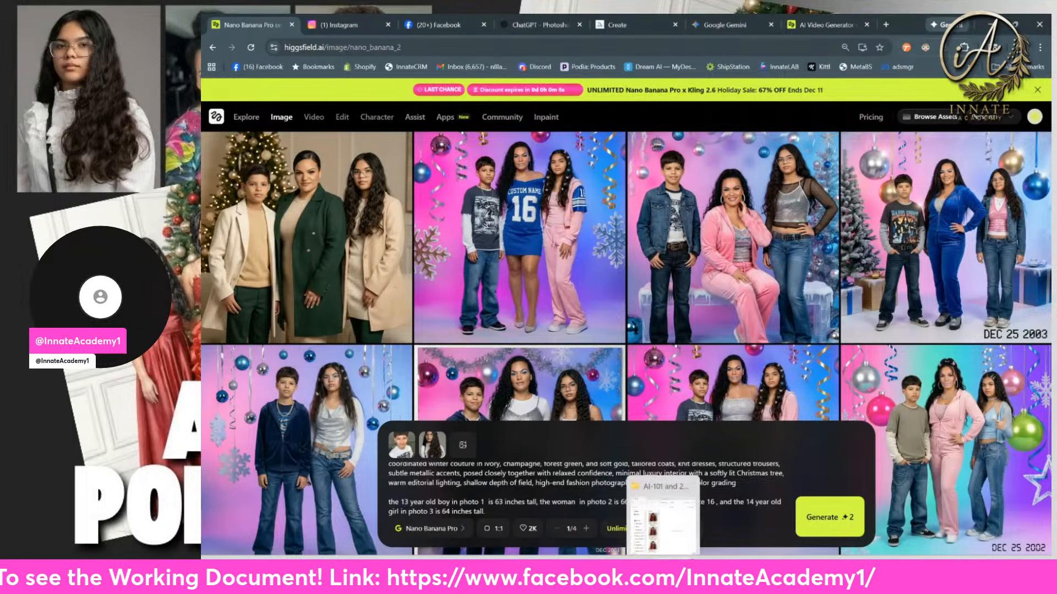
click(663, 569)
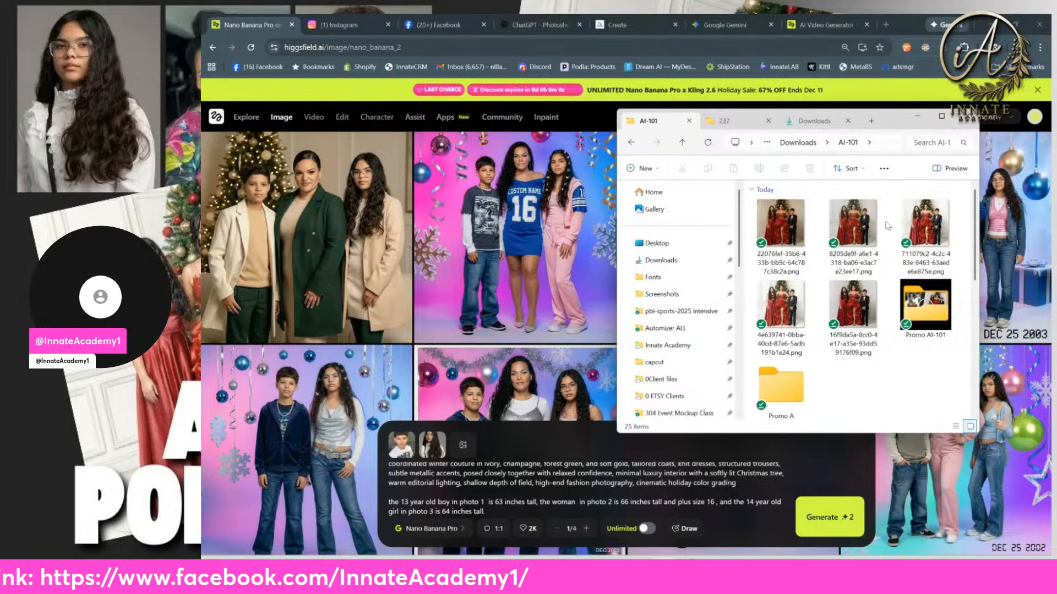
scroll(885, 248, down, 5)
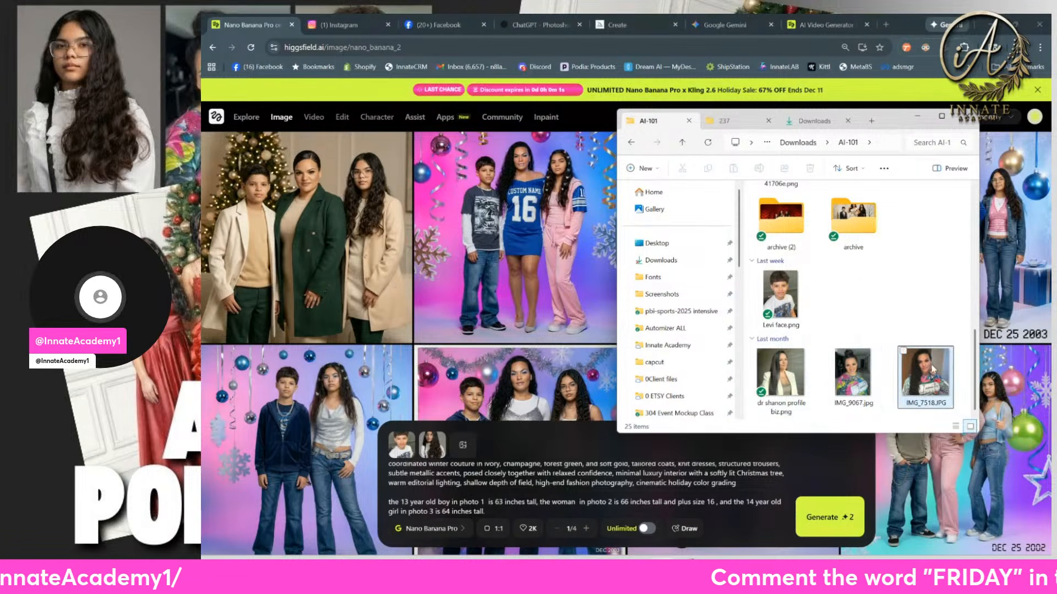
click(849, 391)
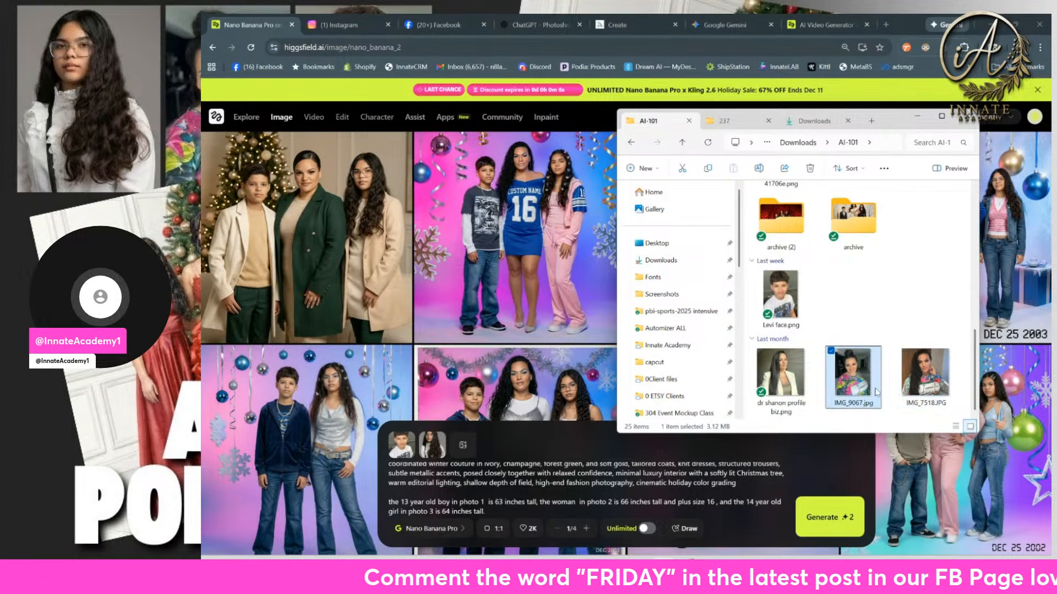
click(925, 384)
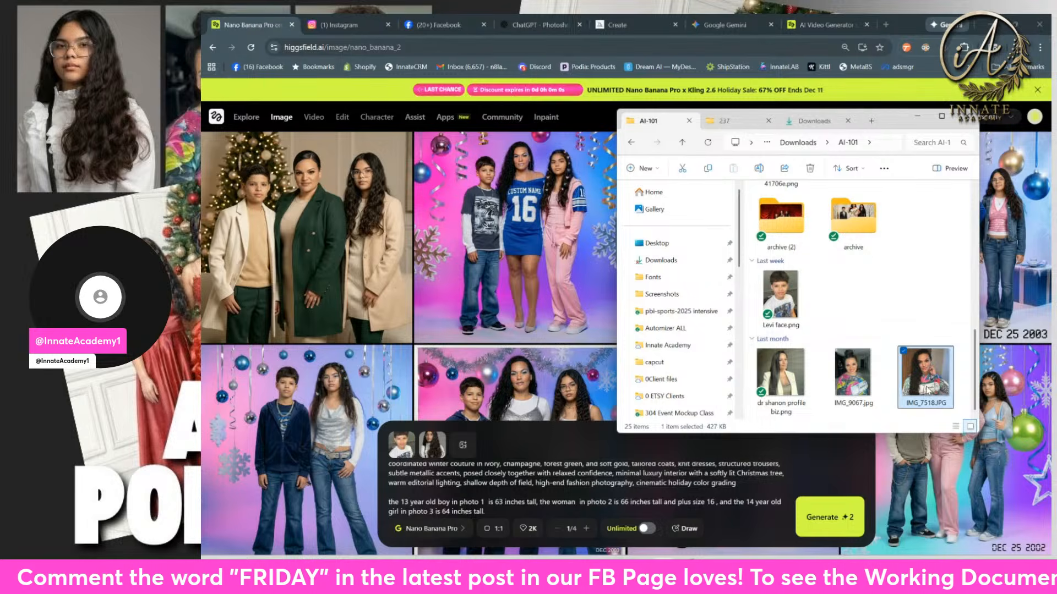
drag(924, 380, 457, 443)
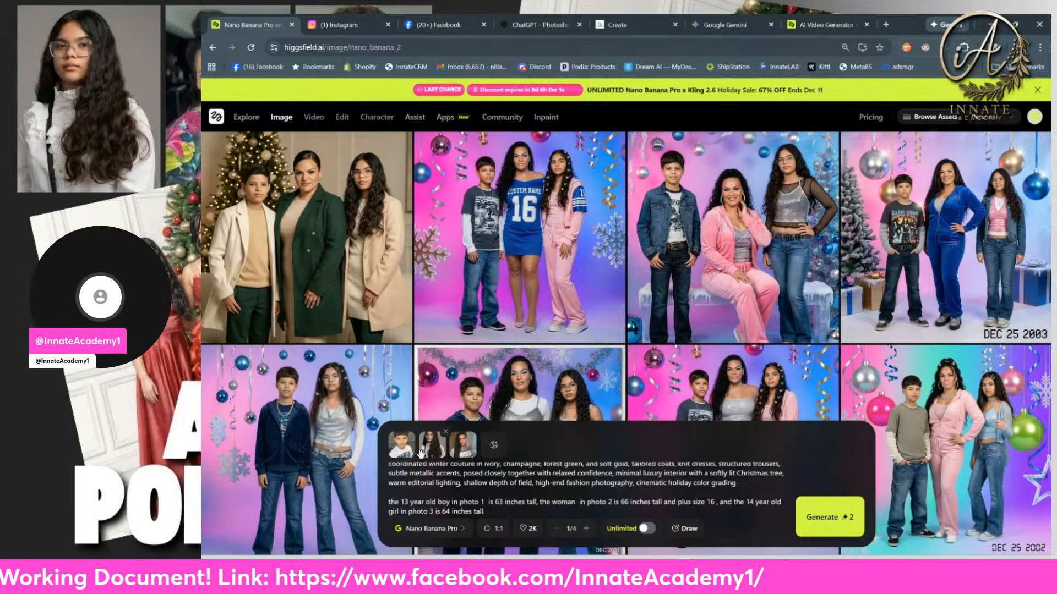
drag(457, 453, 436, 455)
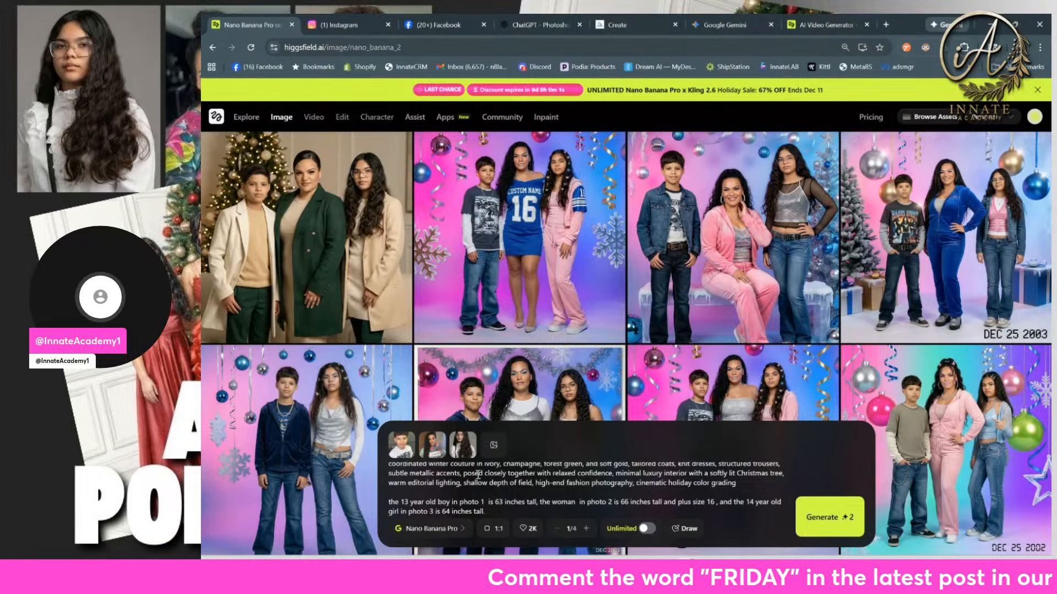
Step: Generate the Quiet Luxury family portrait twice with the updated reference photos
click(825, 517)
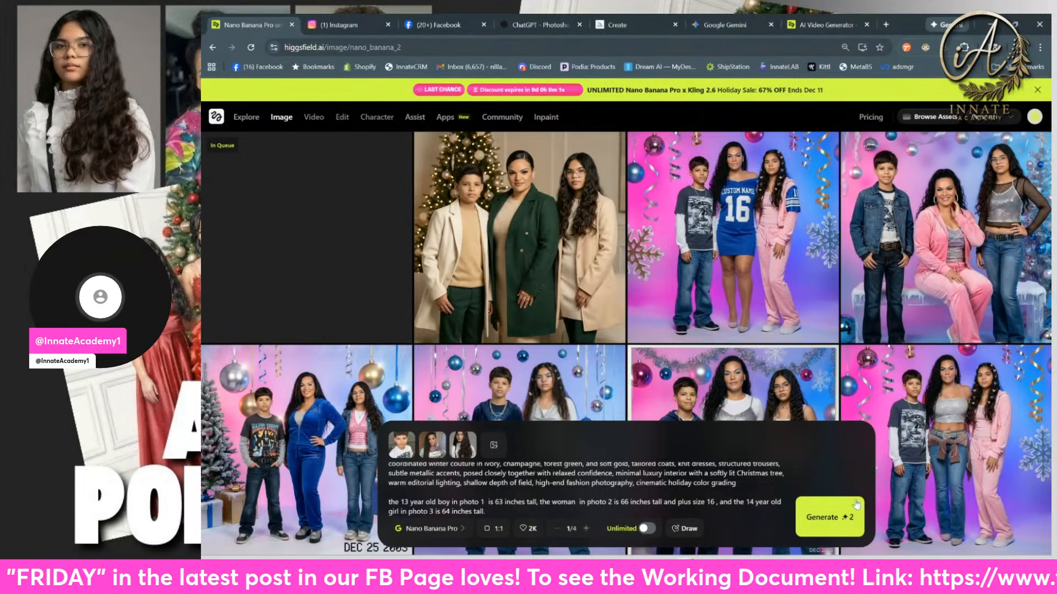
click(823, 518)
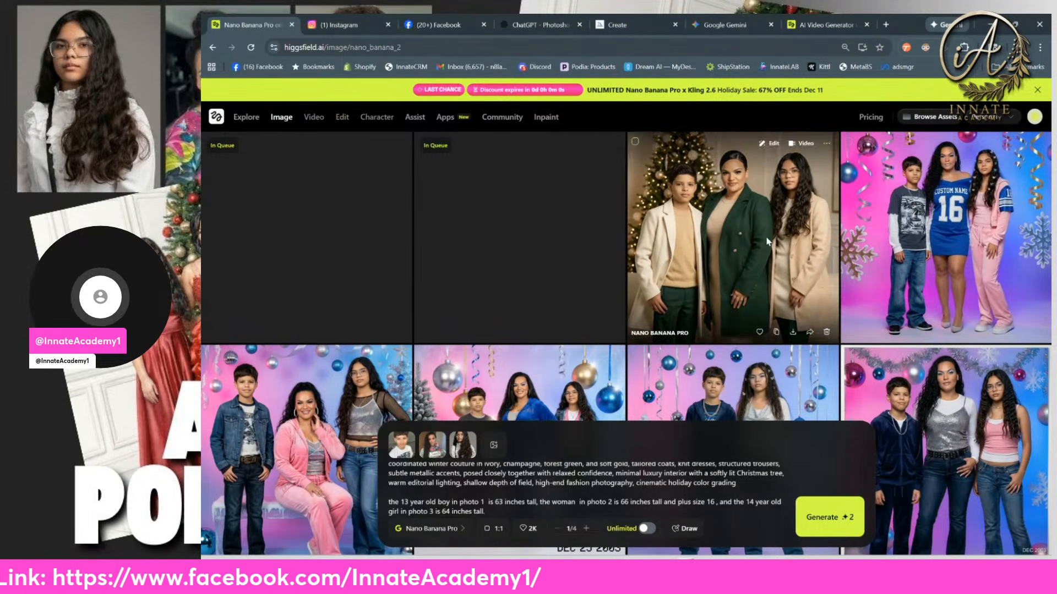
scroll(699, 271, down, 1)
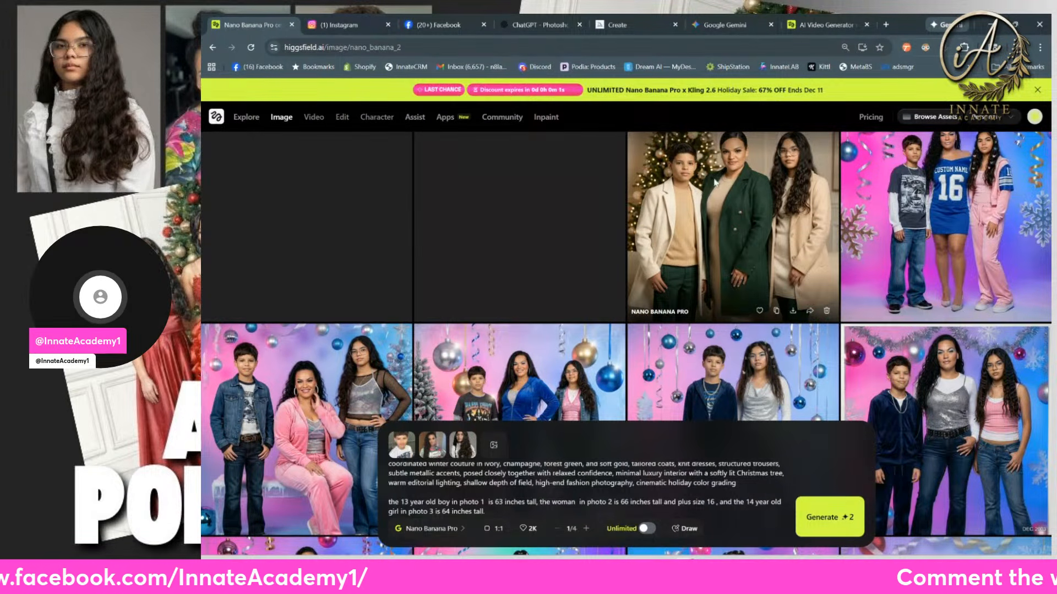
scroll(710, 201, up, 1)
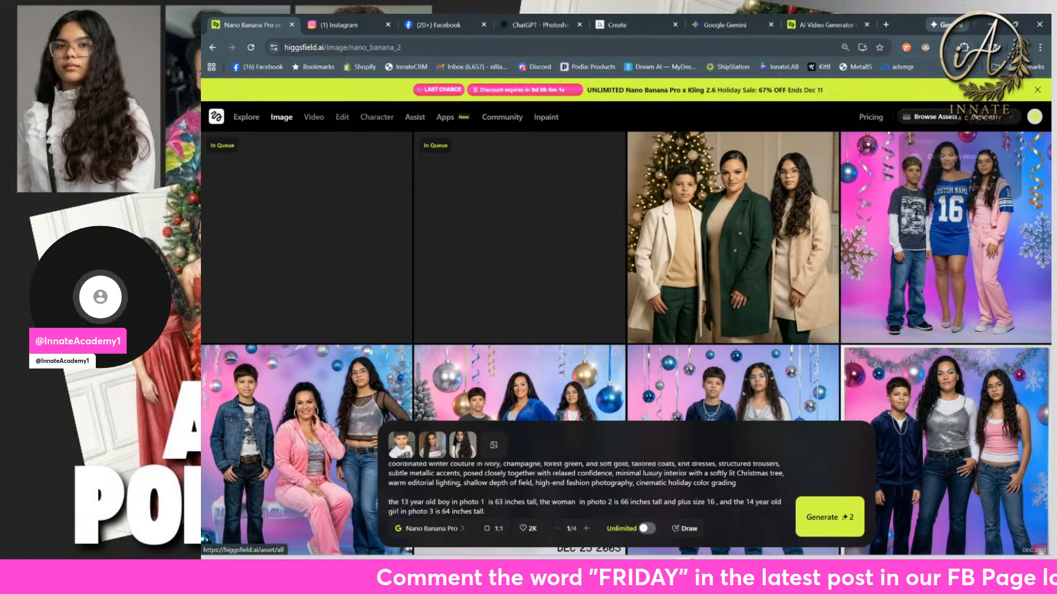
Step: Dismiss the holiday sale banner and go to the open Higgsfield pricing page
click(1038, 90)
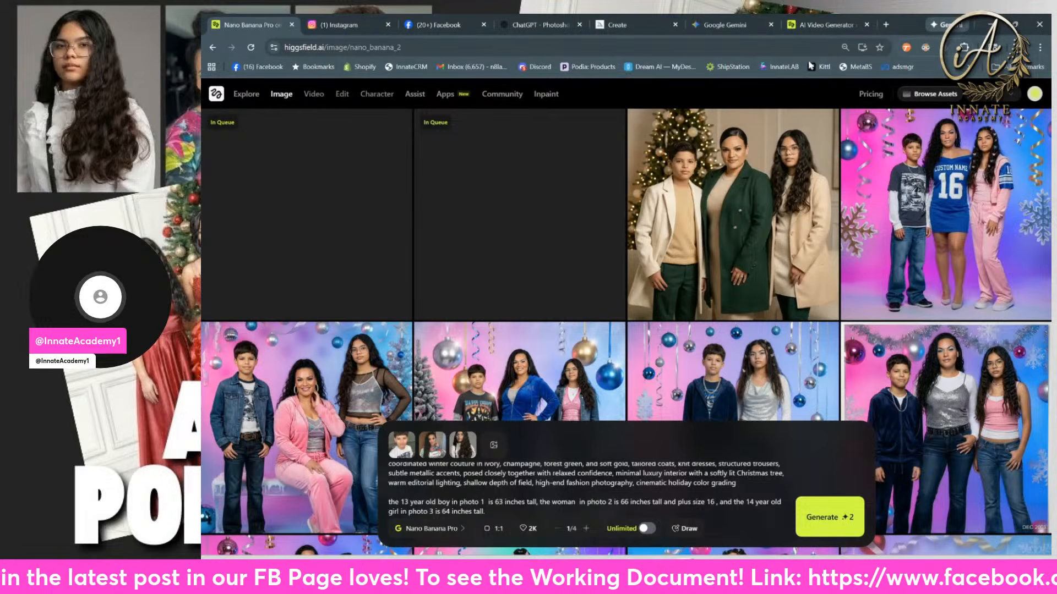
click(797, 25)
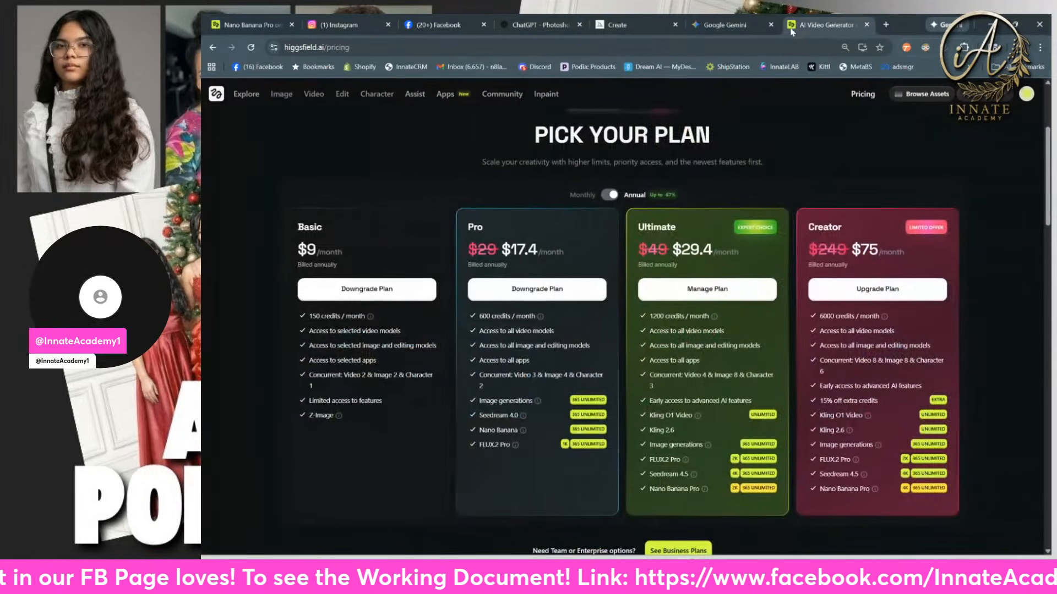
Step: Close the Higgsfield pricing page and return to the Nano Banana Pro generator
click(866, 25)
click(269, 24)
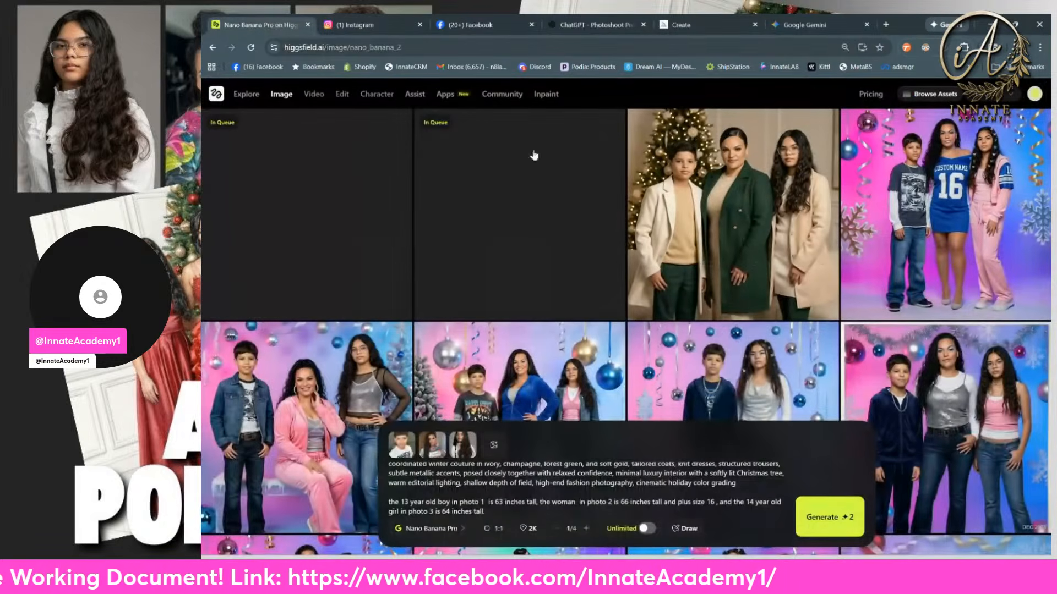
Step: Copy the Modern Vogue Christmas Portrait prompt text from the ChatGPT Photoshoot Prompt Studio chat, leaving out the reference-image tag and aspect ratio
click(594, 26)
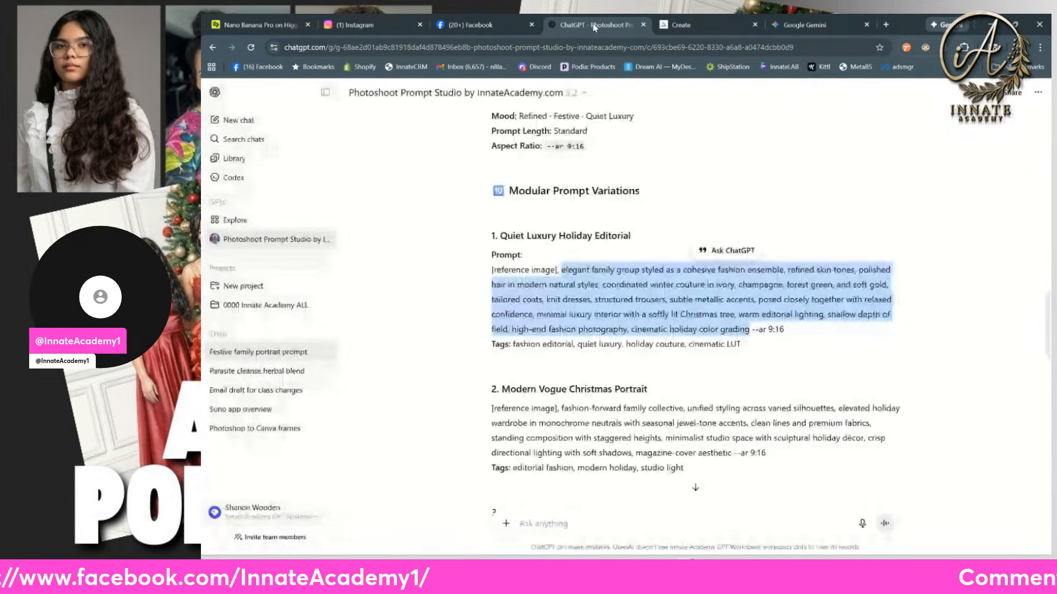
scroll(550, 286, down, 1)
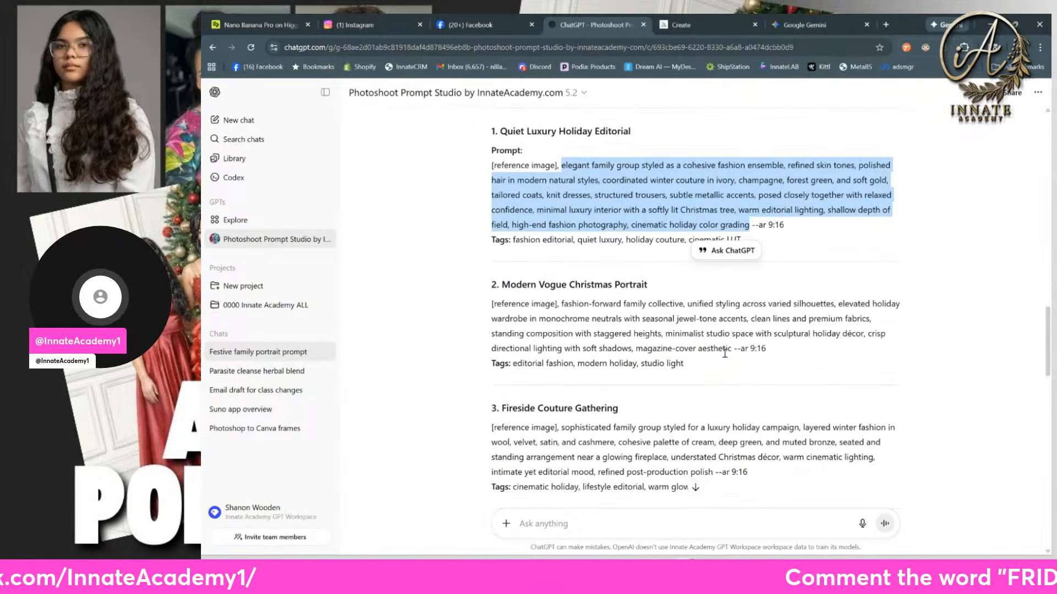
drag(734, 349, 561, 306)
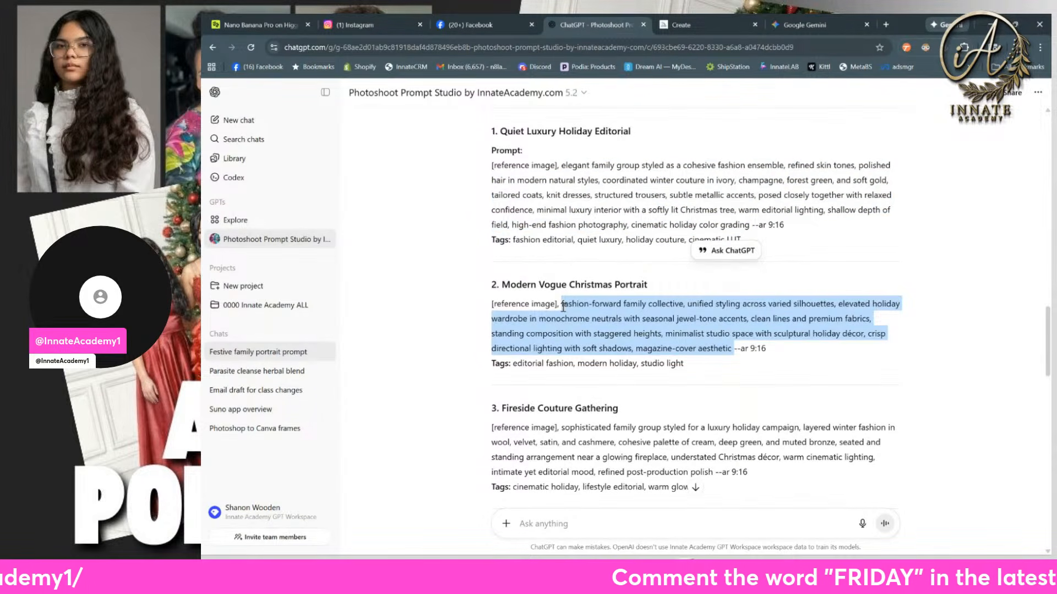
right_click(562, 306)
click(578, 318)
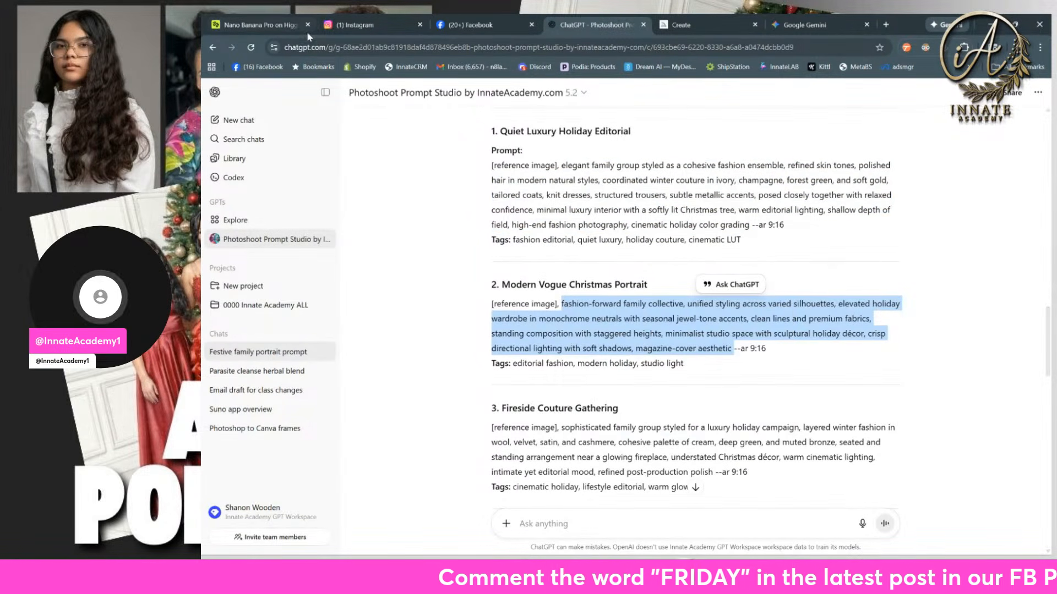
Step: Copy the complete Quiet Luxury family prompt from the Nano Banana Pro generator into Gemini's image prompt and check its text
click(267, 27)
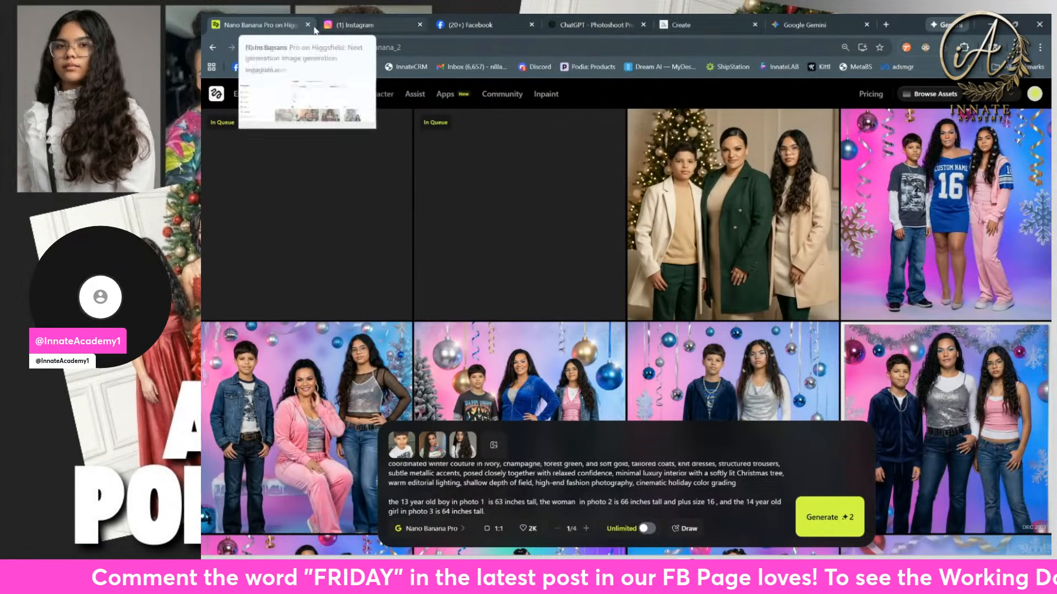
click(682, 25)
click(780, 27)
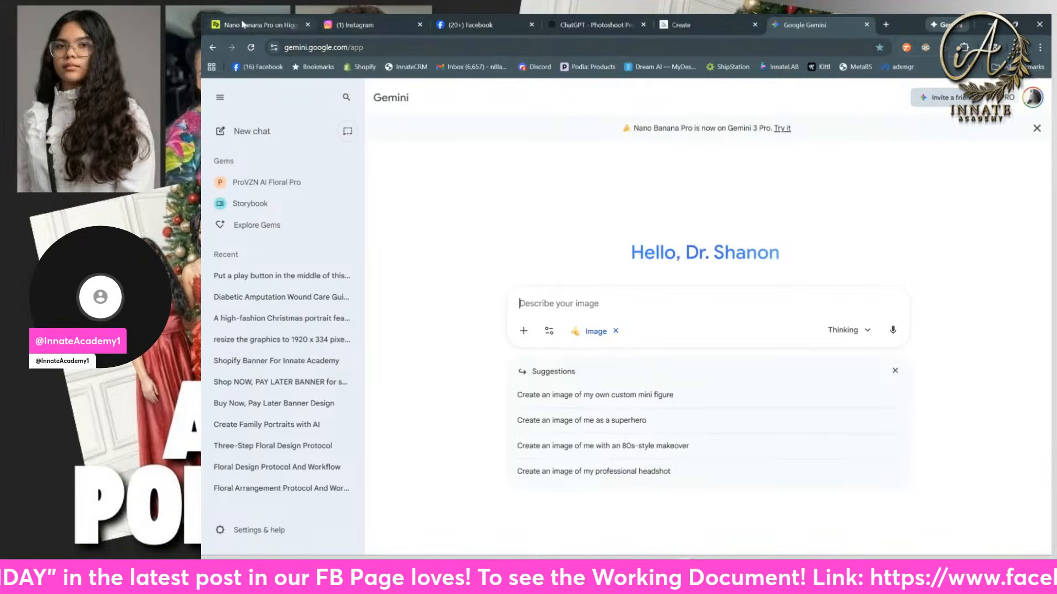
click(258, 25)
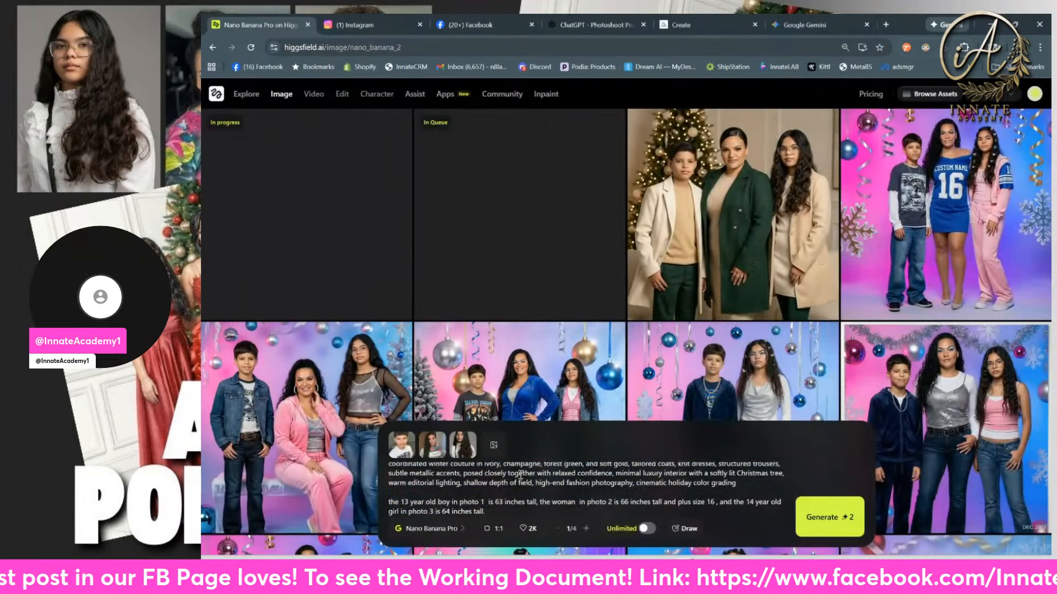
key(ctrl+a)
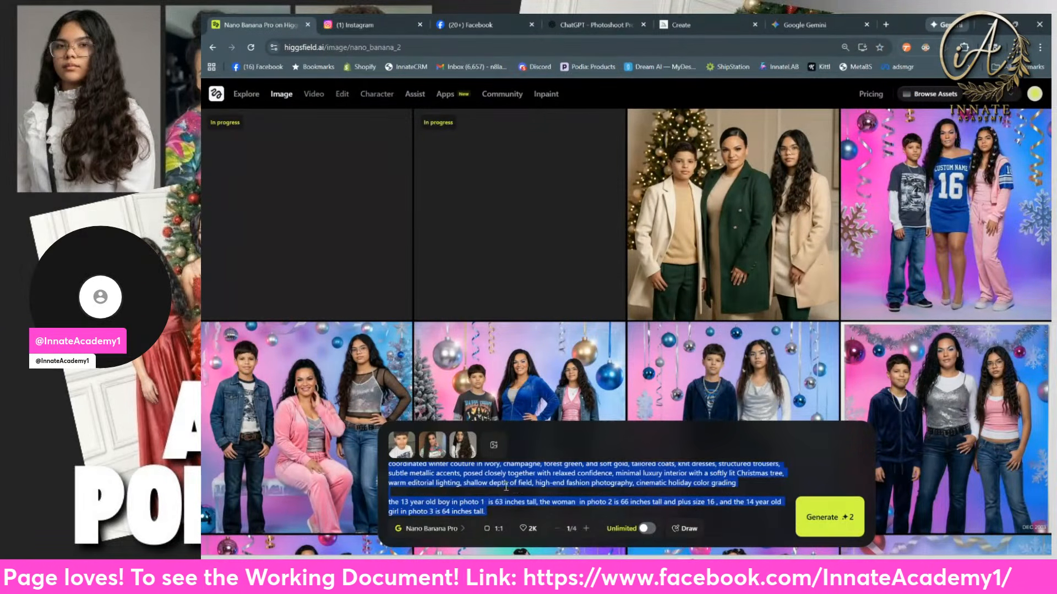
click(794, 25)
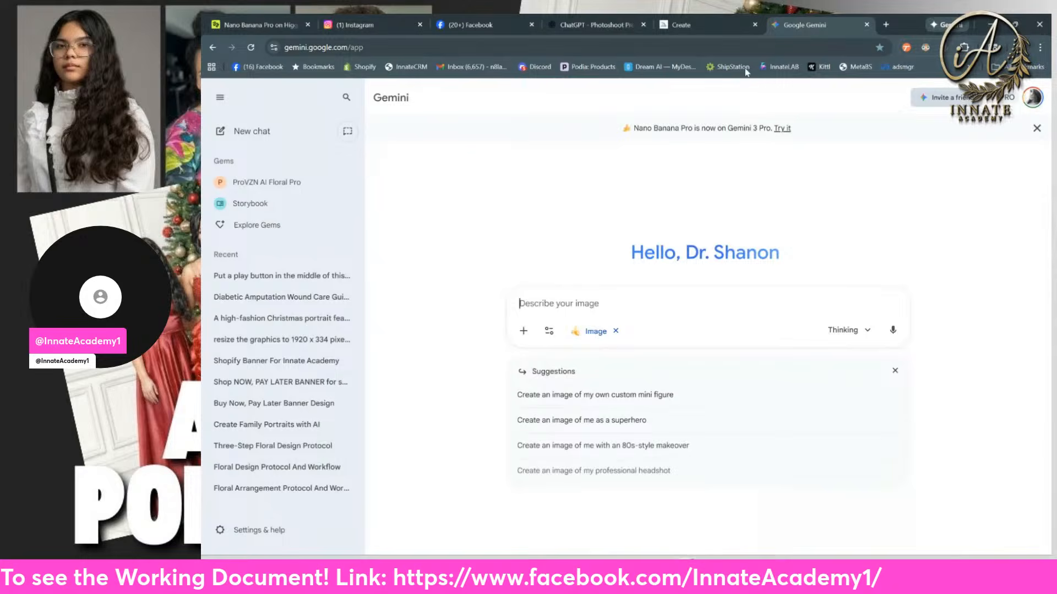
click(580, 297)
key(ctrl+v)
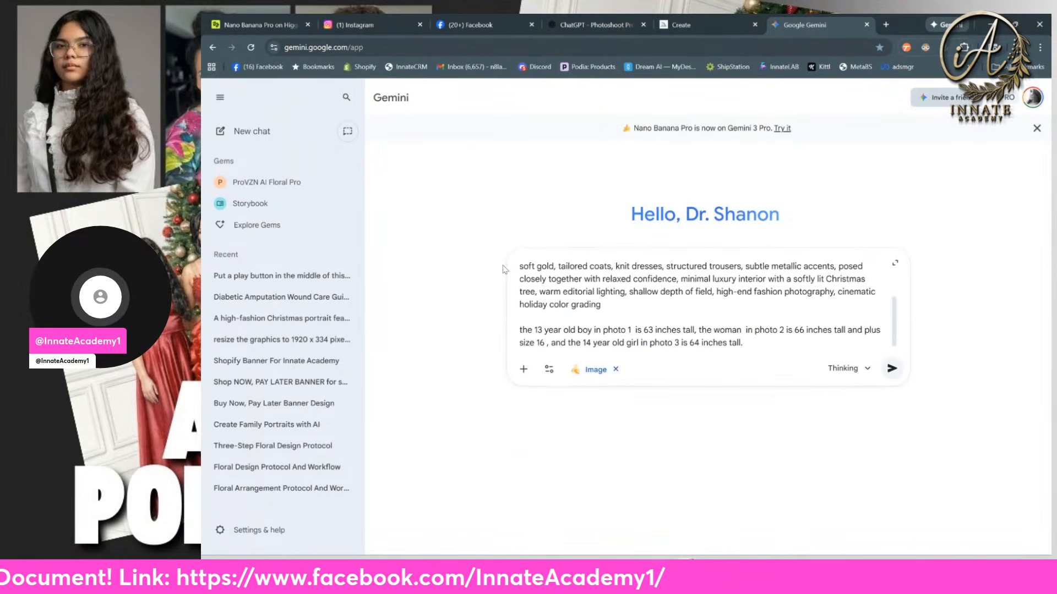
scroll(600, 292, up, 5)
scroll(603, 289, down, 3)
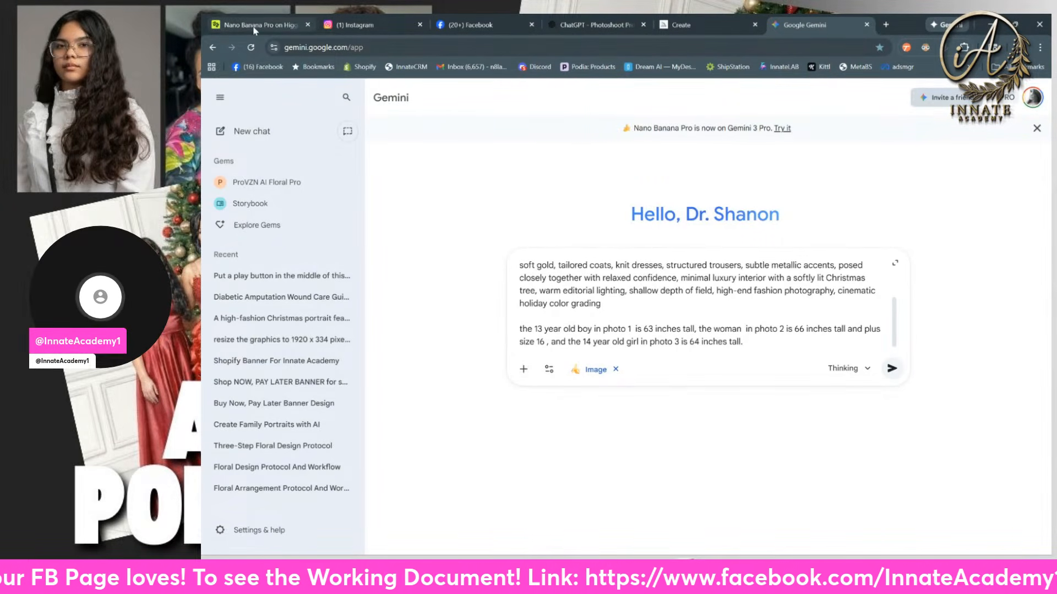
mouse_move(255, 30)
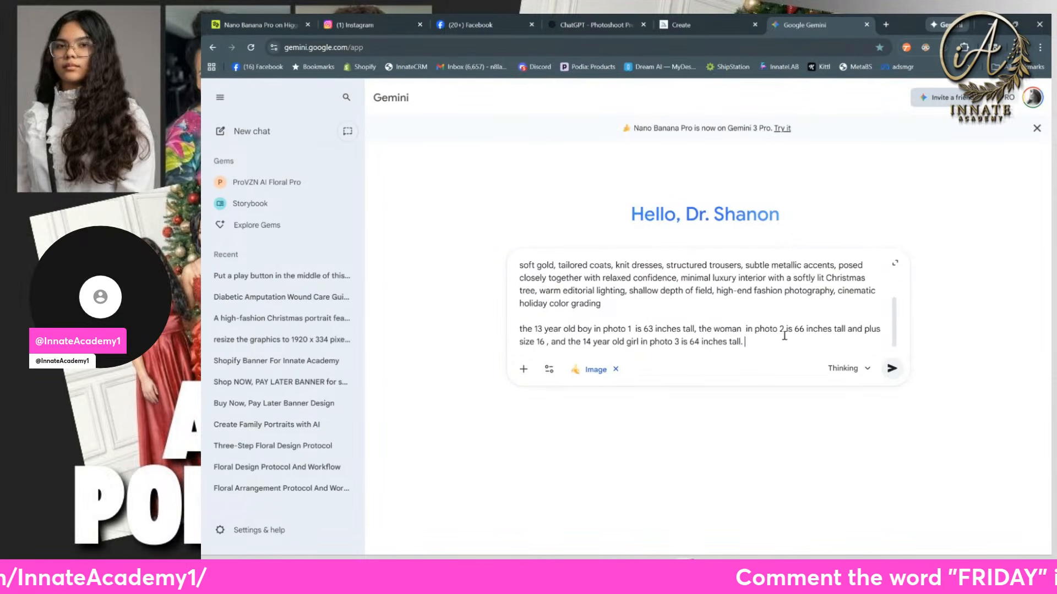
Step: Attach the boy's face photo, IMG_7518.JPG of the woman and the girl's photo from the AI-101 folder in that order, and generate the portrait
click(523, 369)
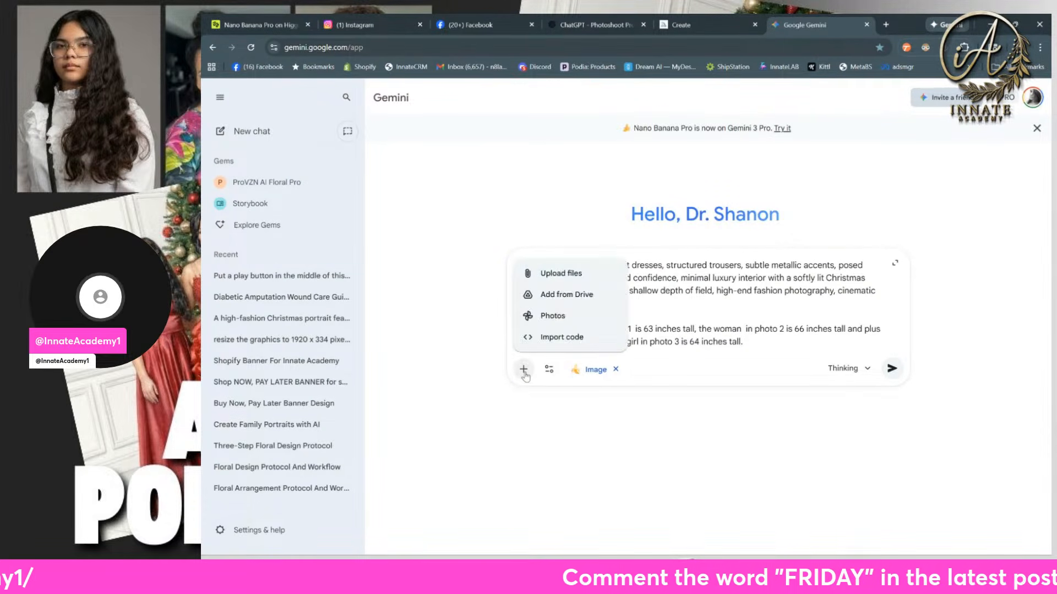
click(523, 369)
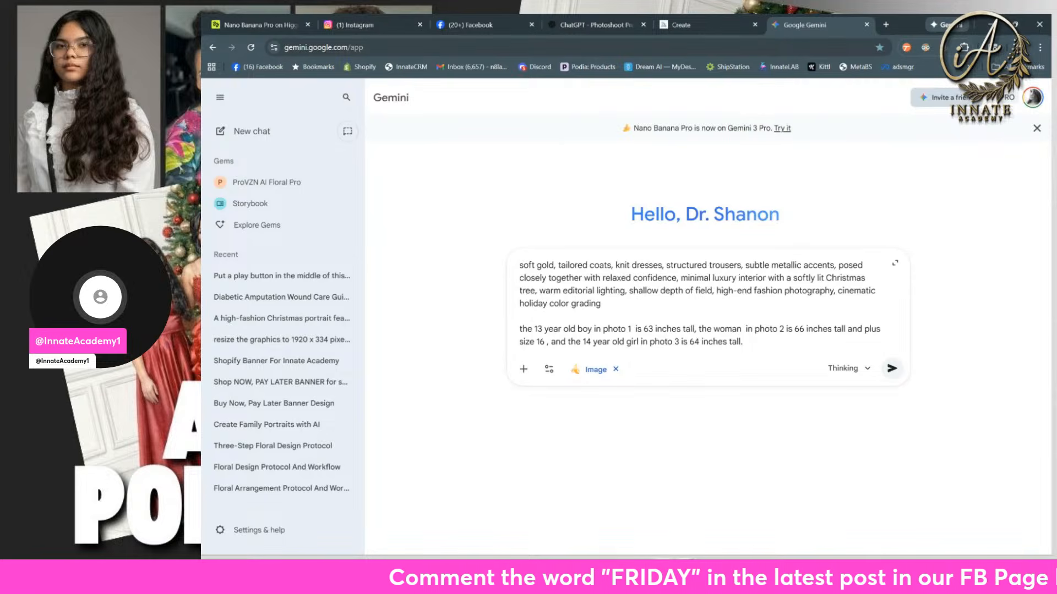
click(674, 570)
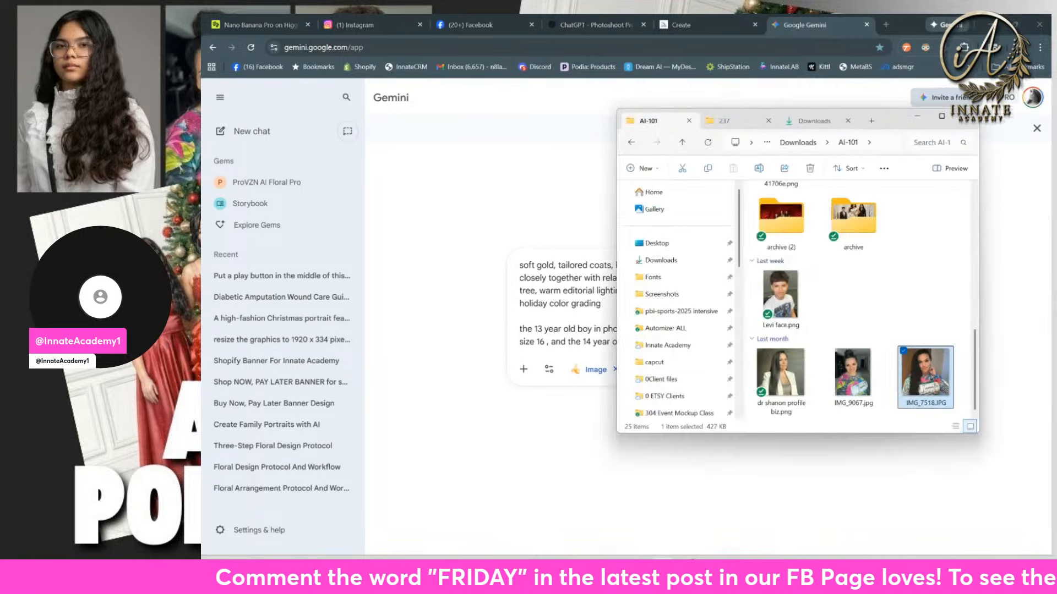
click(779, 297)
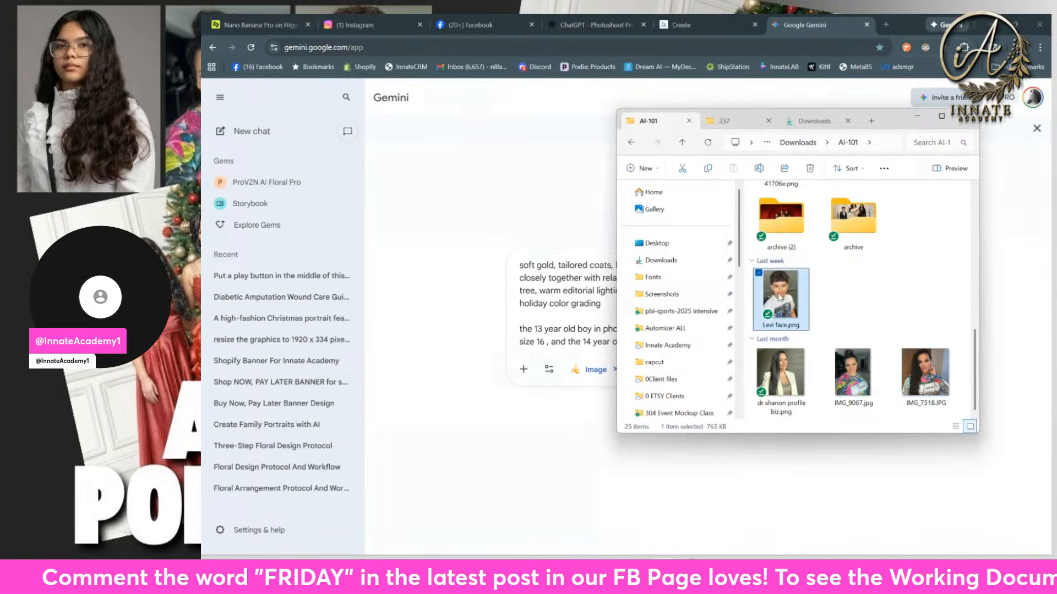
drag(781, 302, 585, 329)
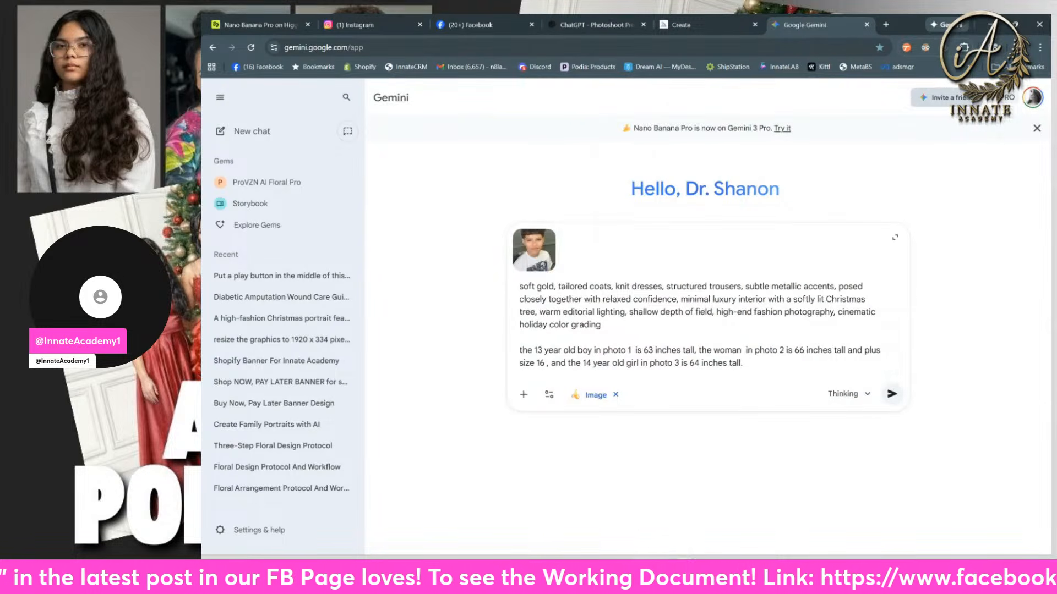
click(662, 572)
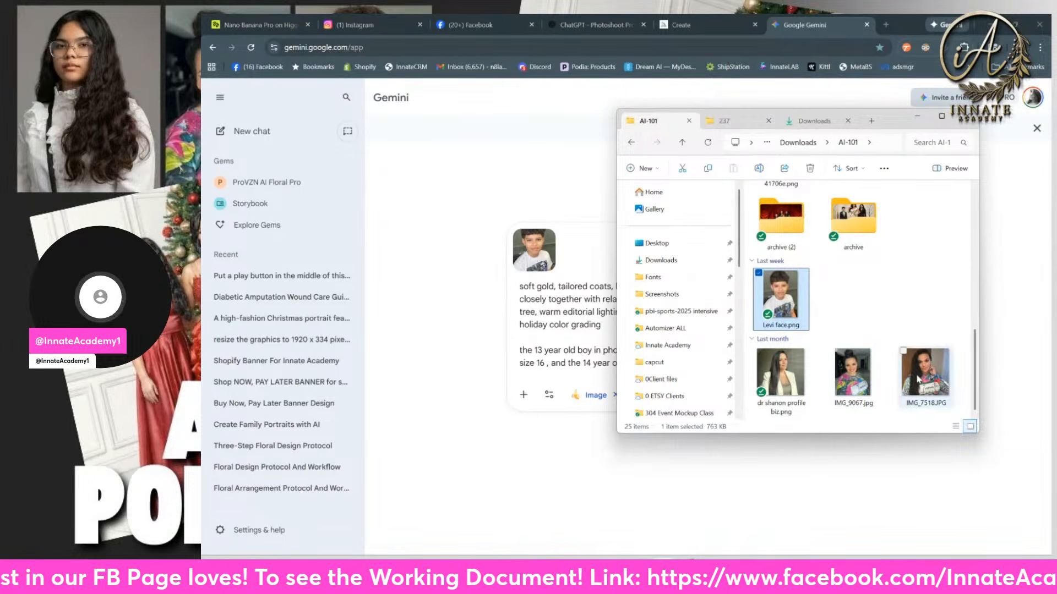
drag(917, 378, 585, 256)
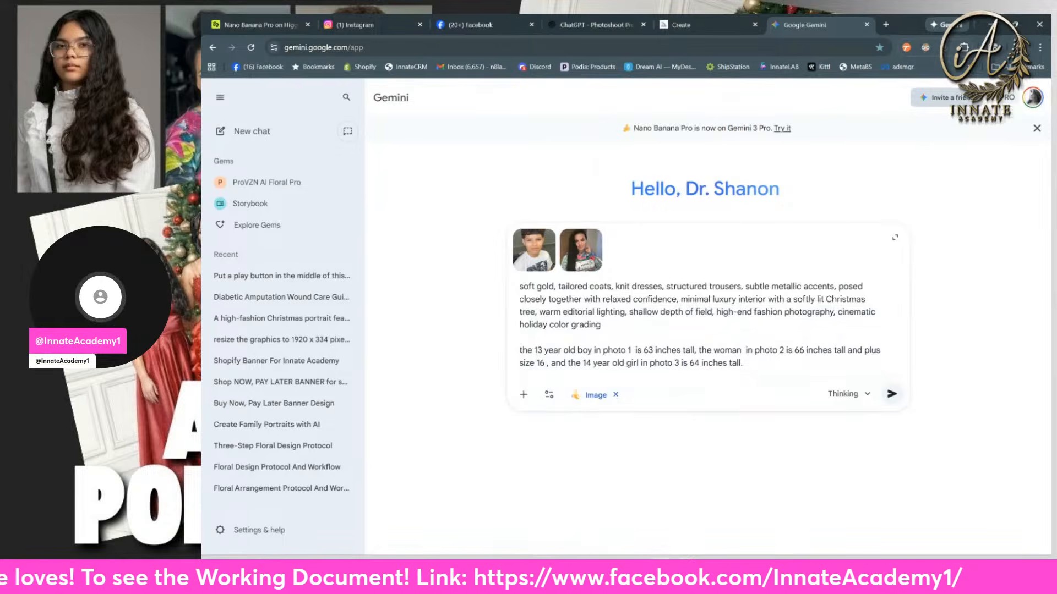
mouse_move(663, 572)
click(662, 514)
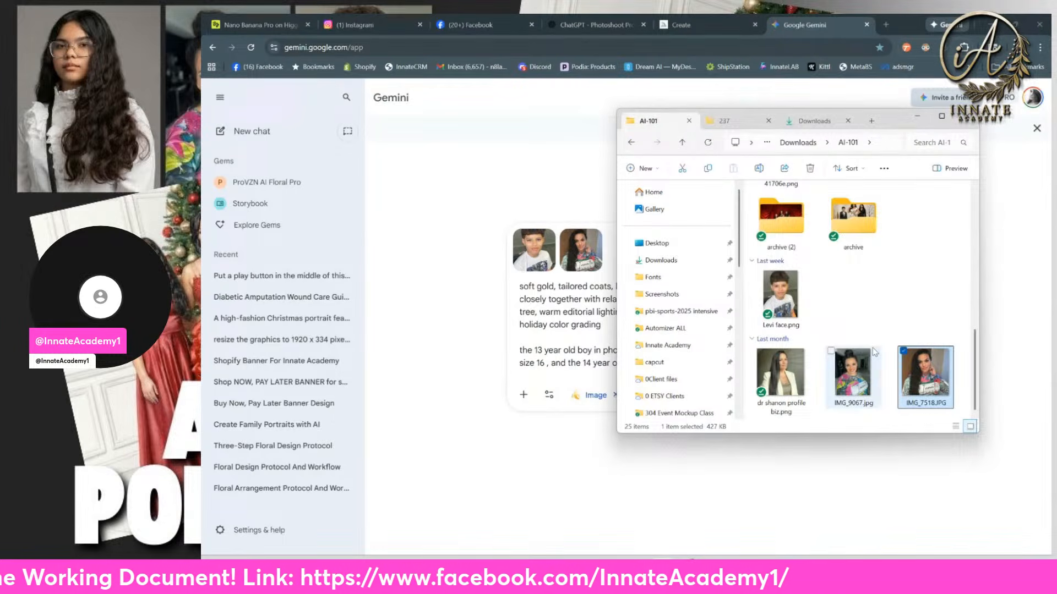
drag(852, 290, 615, 260)
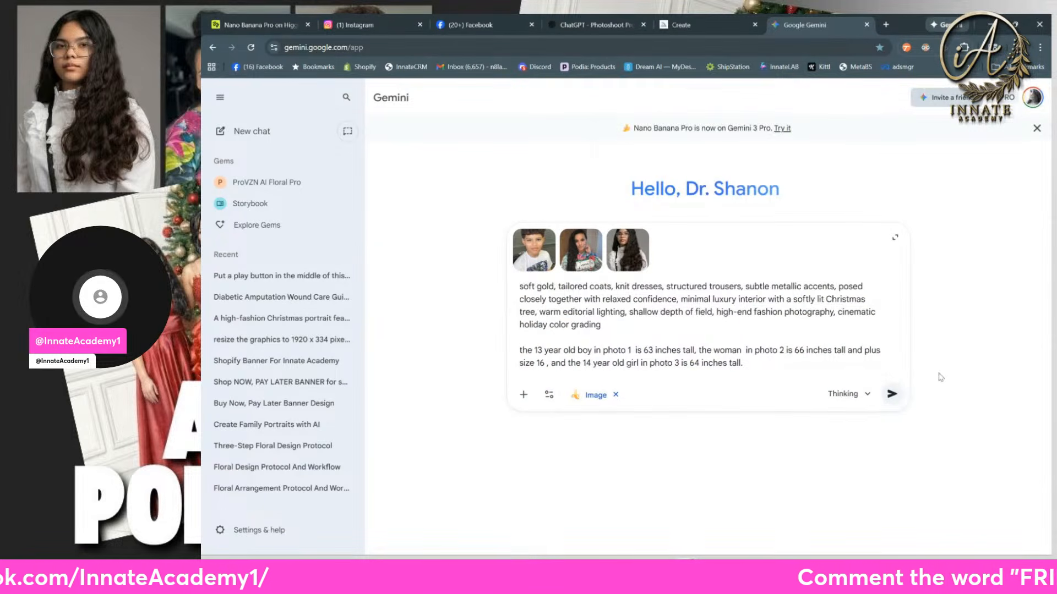
click(891, 394)
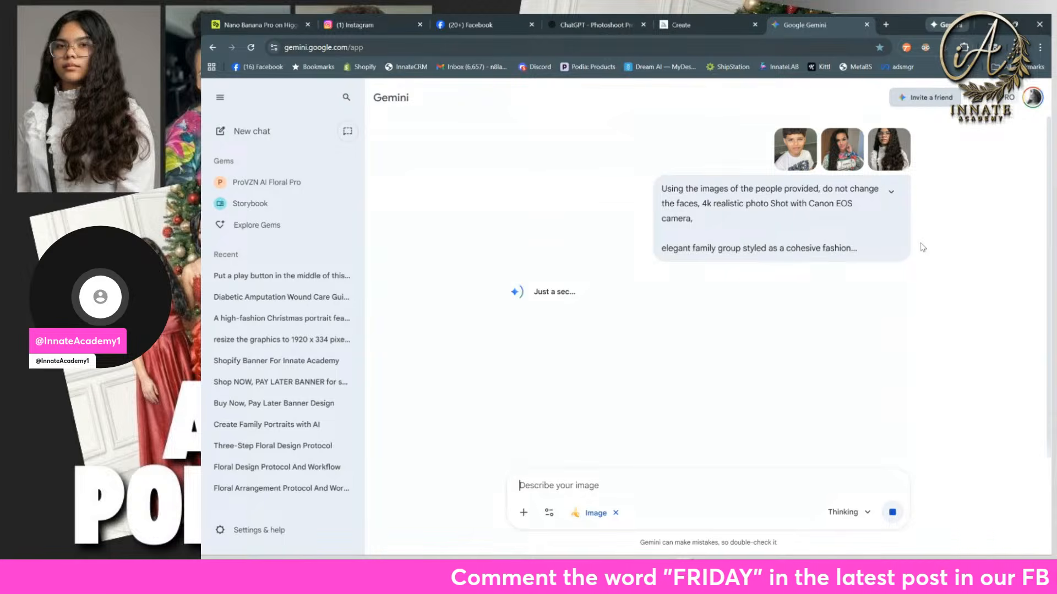
Step: Return to the Nano Banana Pro generator on Higgsfield and examine the two new Quiet Luxury portraits, enlarging them to compare faces and styling
click(292, 28)
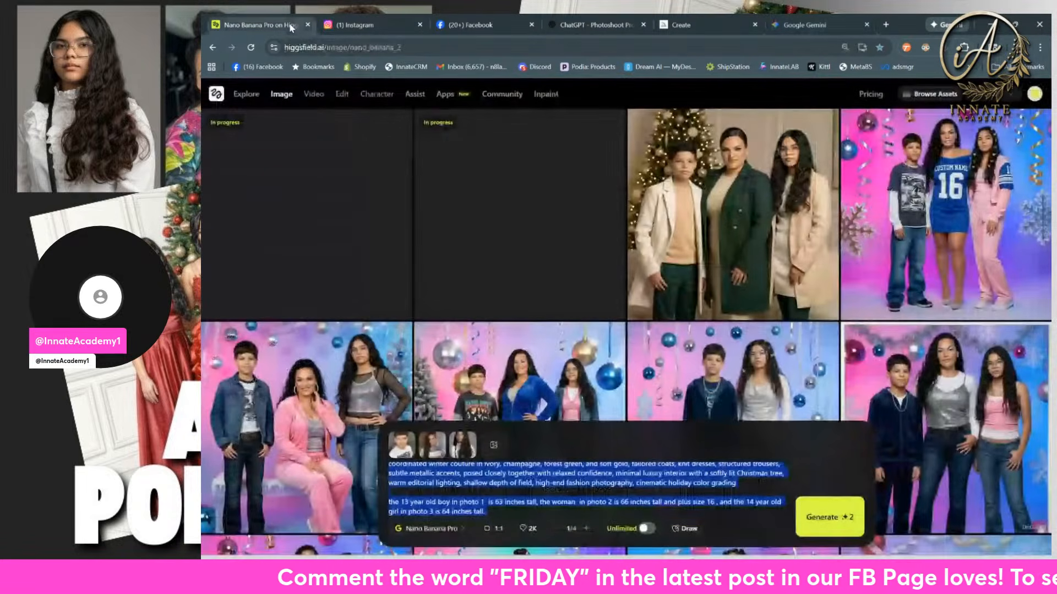
mouse_move(314, 94)
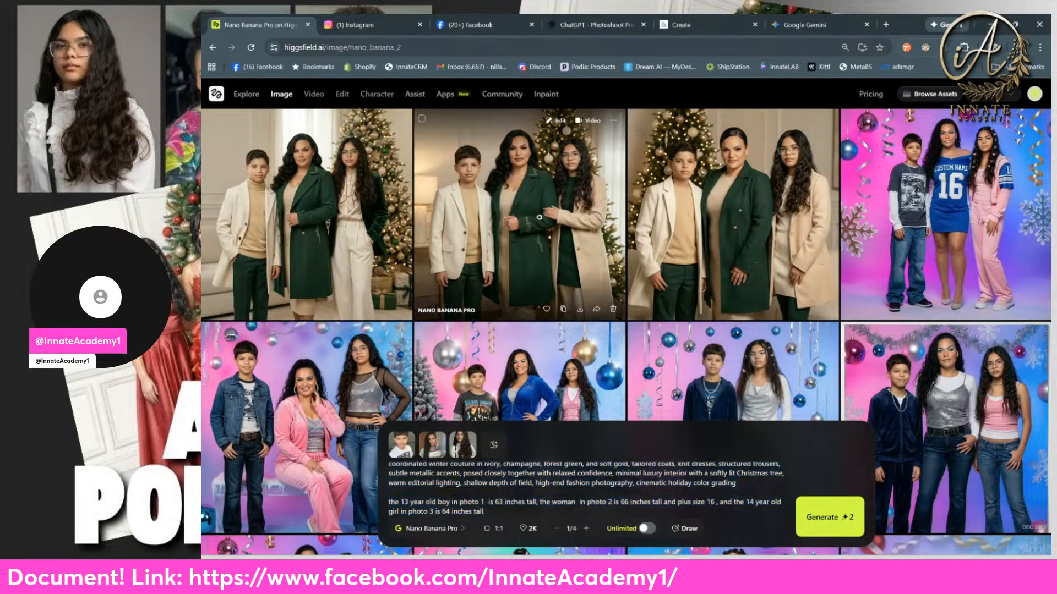
click(501, 263)
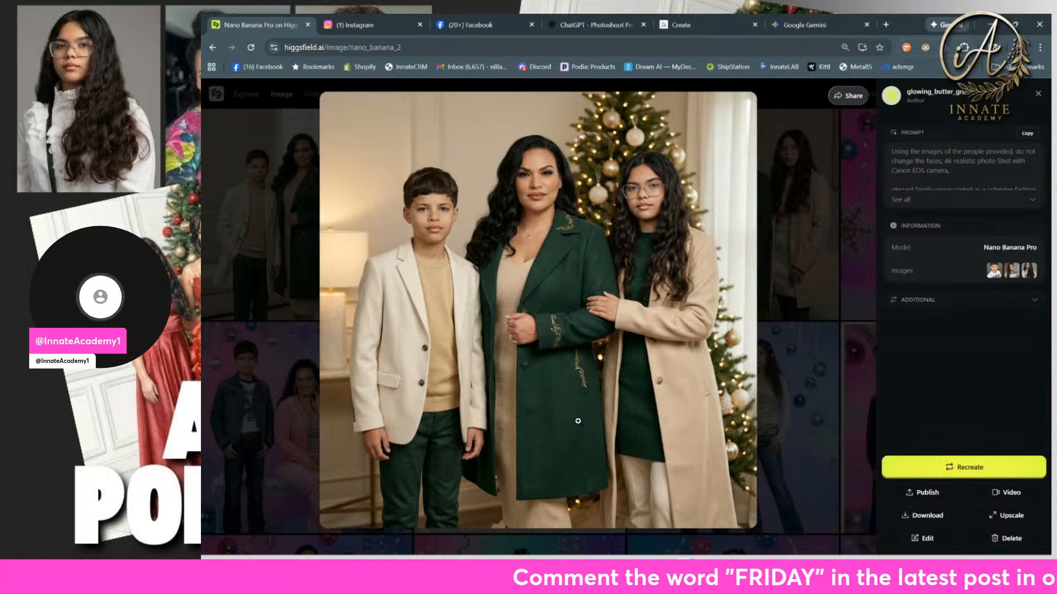
click(281, 269)
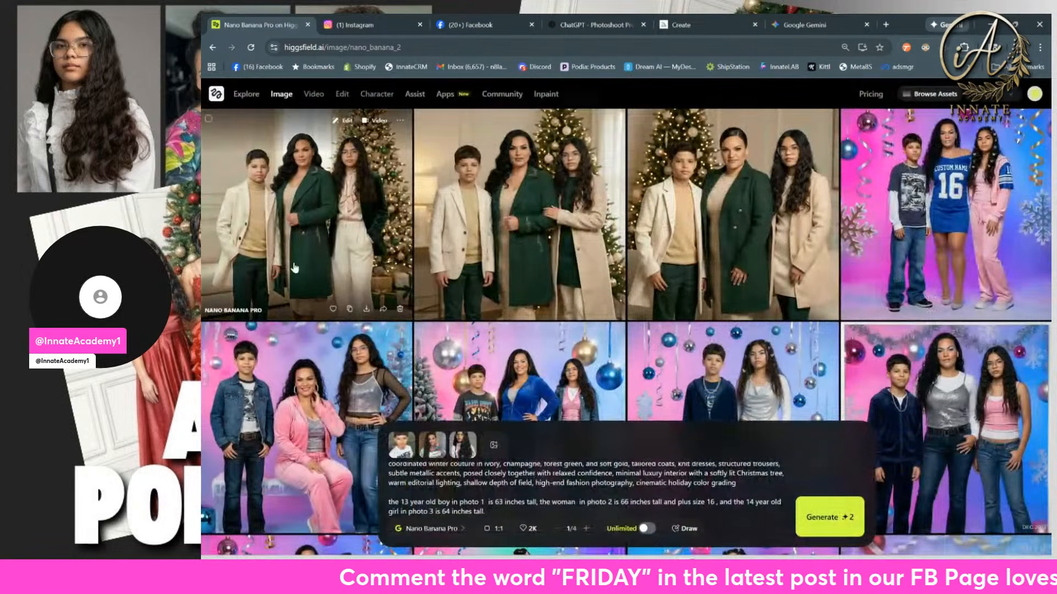
click(333, 292)
click(299, 228)
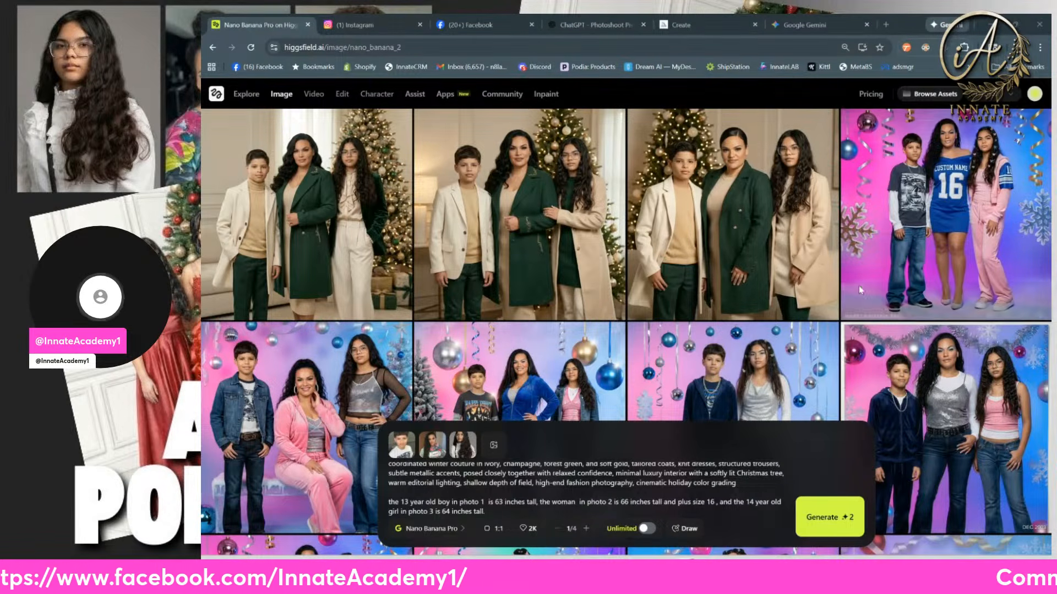
scroll(526, 200, down, 1)
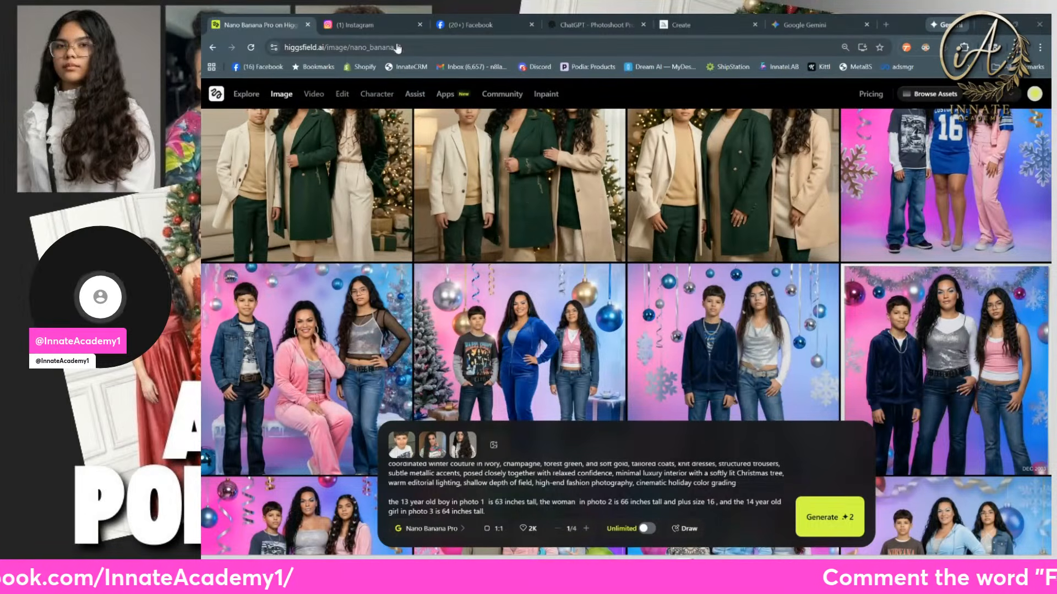
Step: Close the Midjourney Create page and examine the family portrait generated in Gemini at enlarged size
click(697, 27)
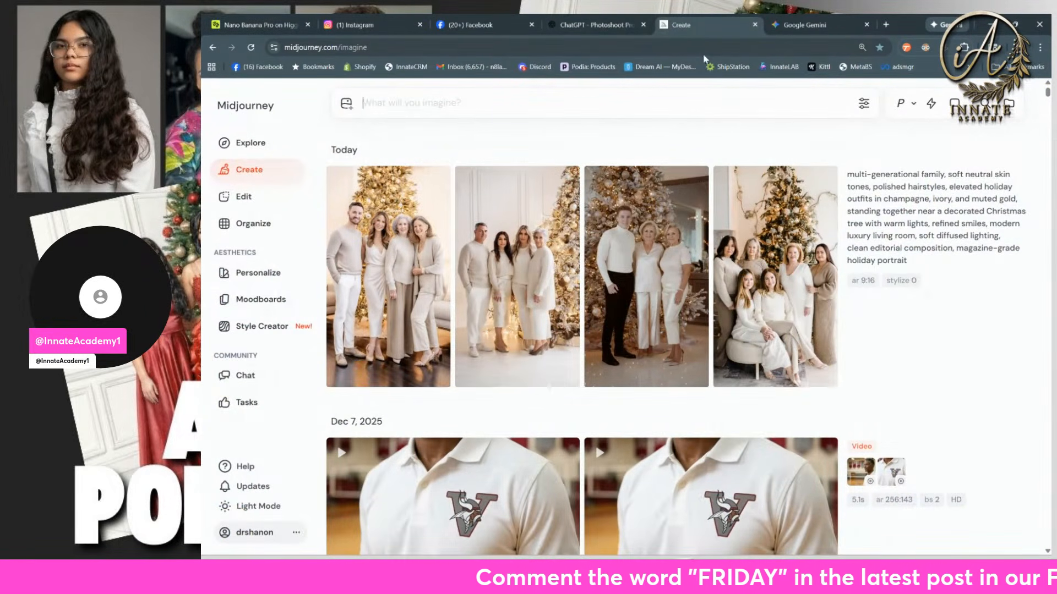
click(755, 24)
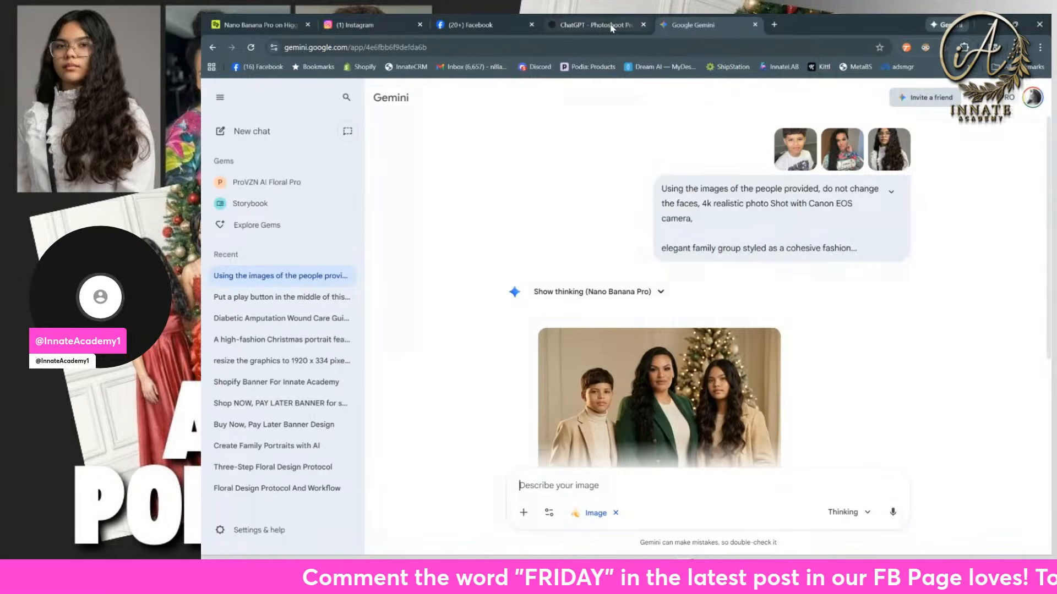
scroll(638, 195, down, 2)
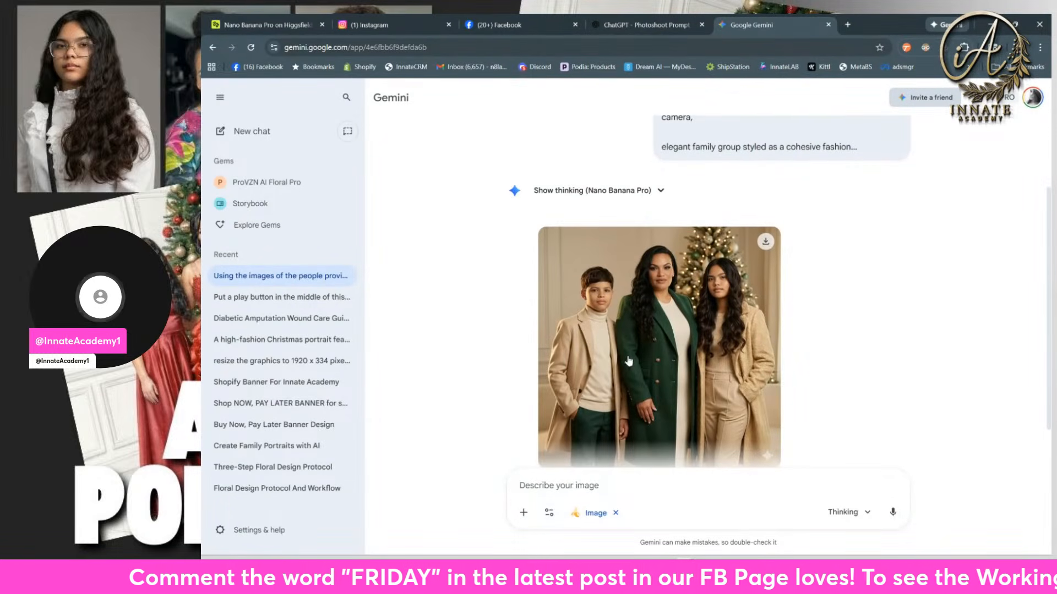
click(646, 357)
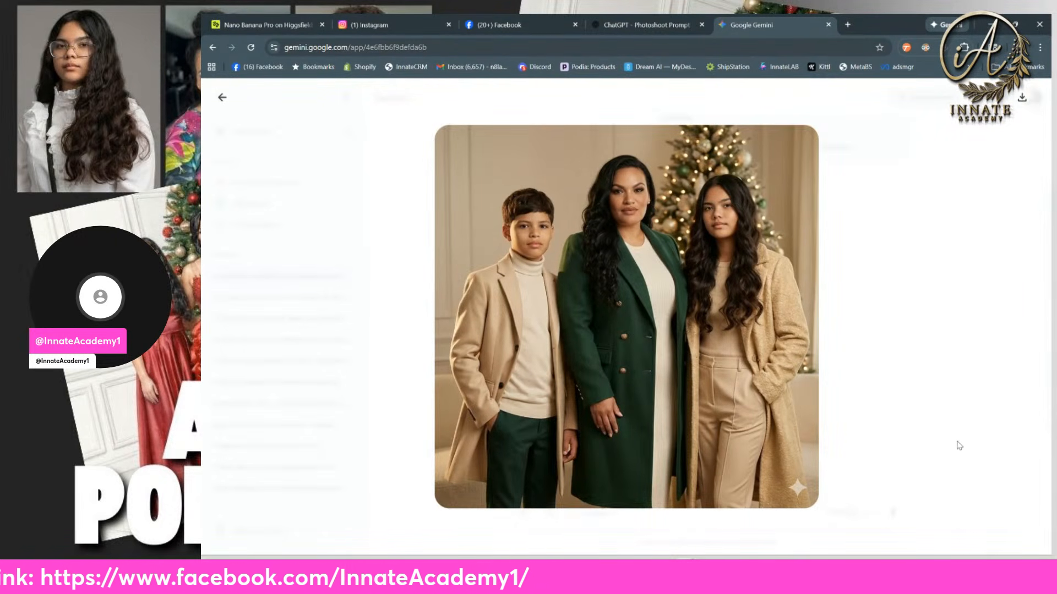
click(930, 384)
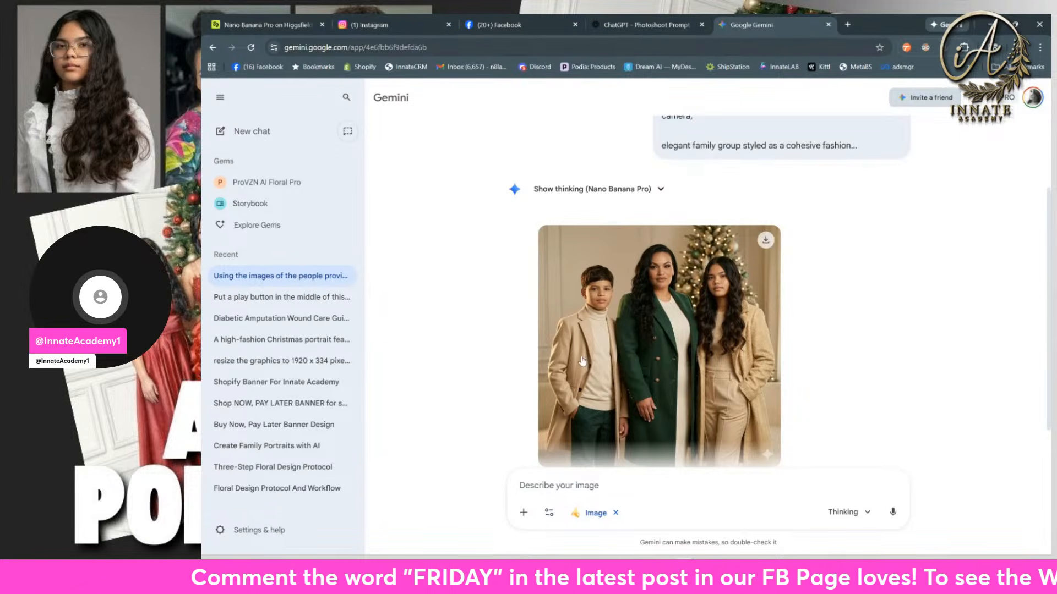
Step: Close the open Instagram profile and Facebook page for Innate Academy in the browser
click(385, 26)
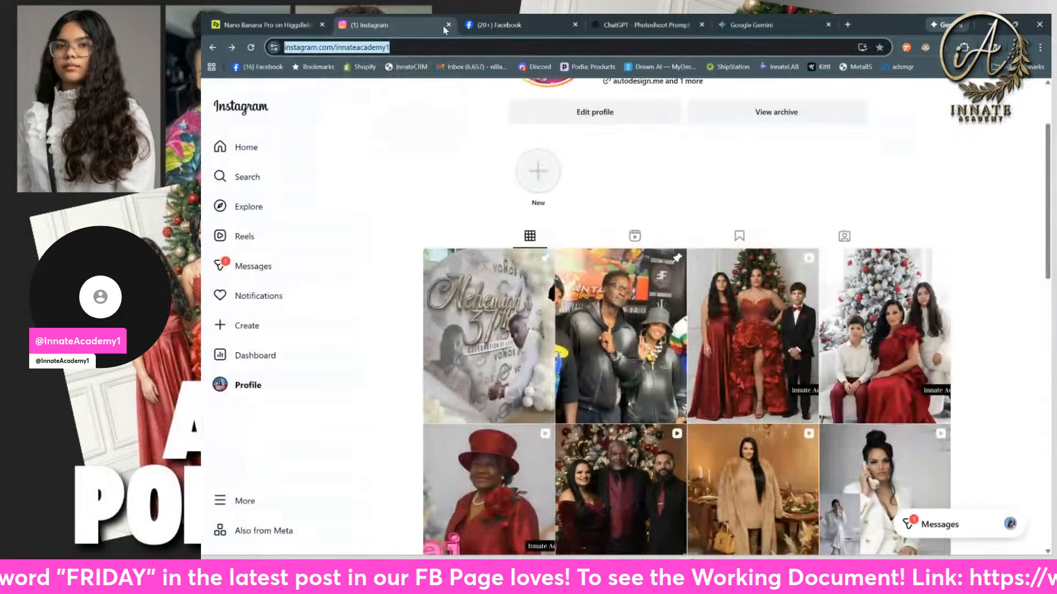
click(449, 25)
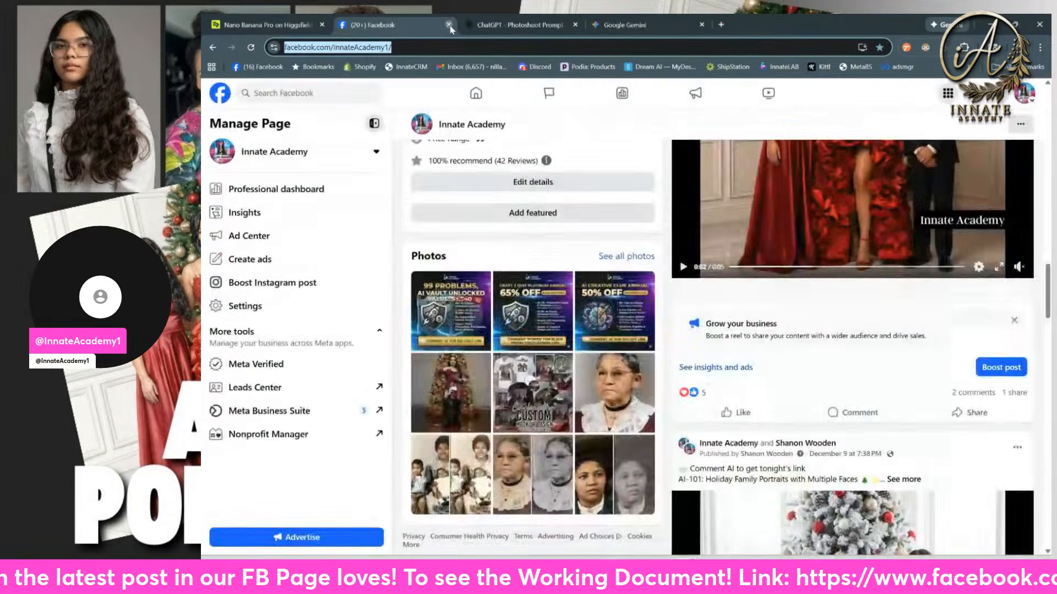
click(449, 26)
Step: Return to the Nano Banana Pro generator on Higgsfield and look through the earlier family Christmas portraits, comparing their themes and styling
click(299, 28)
mouse_move(341, 94)
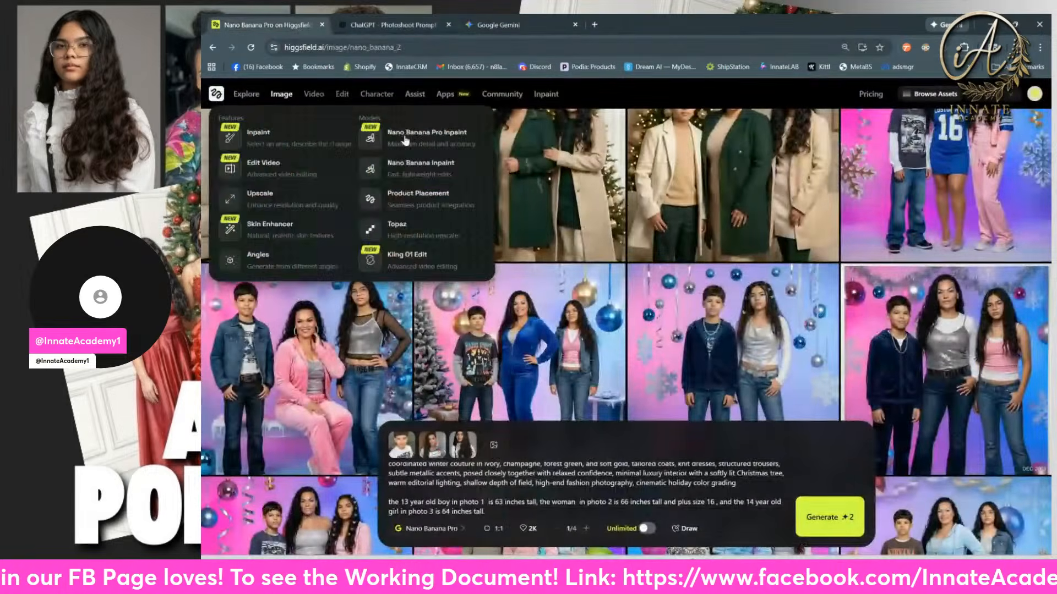
scroll(740, 278, up, 1)
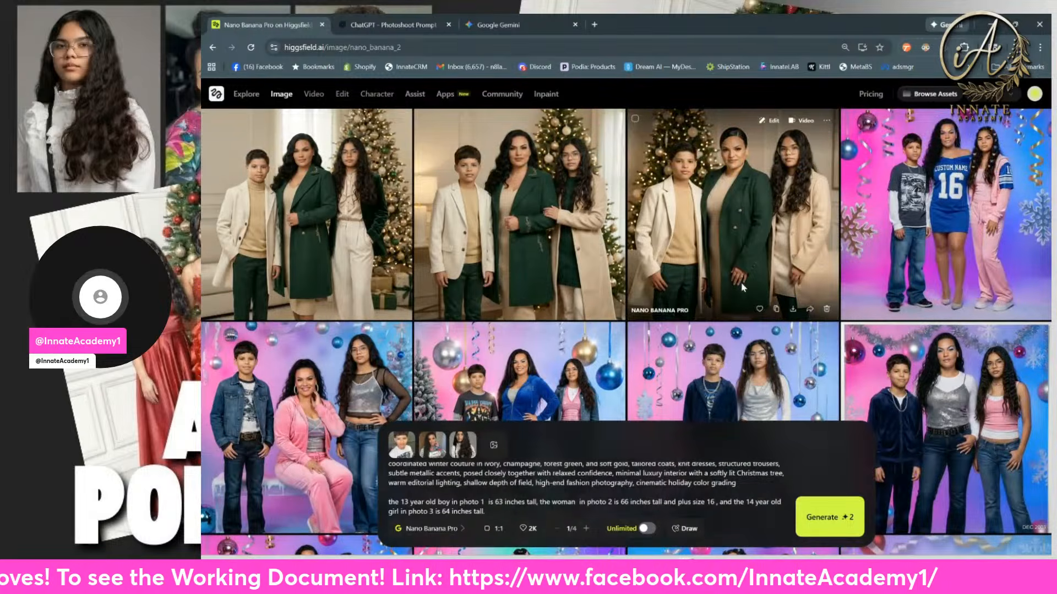
scroll(747, 281, down, 15)
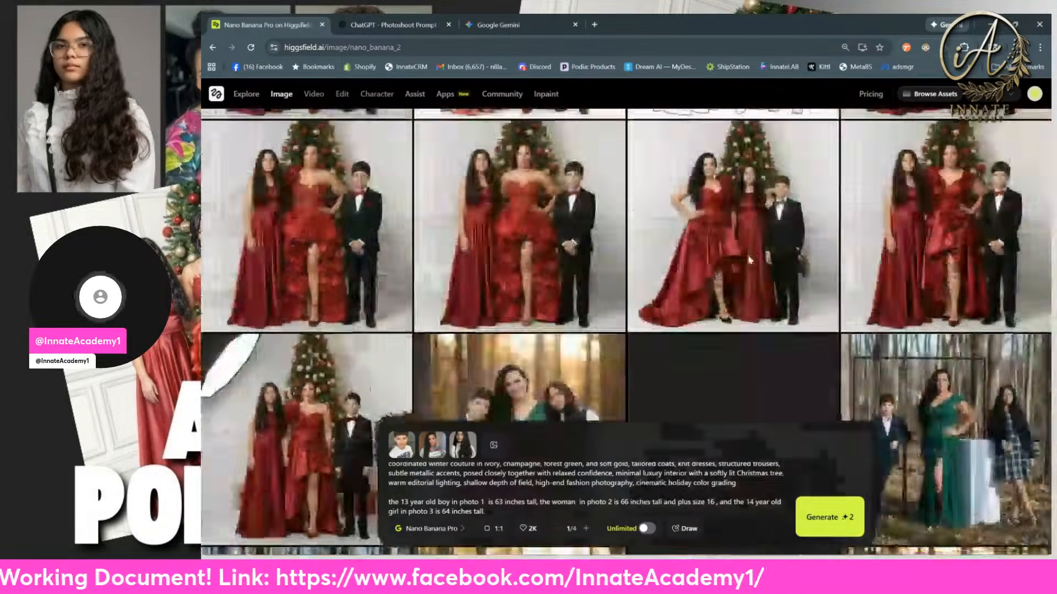
scroll(751, 258, down, 15)
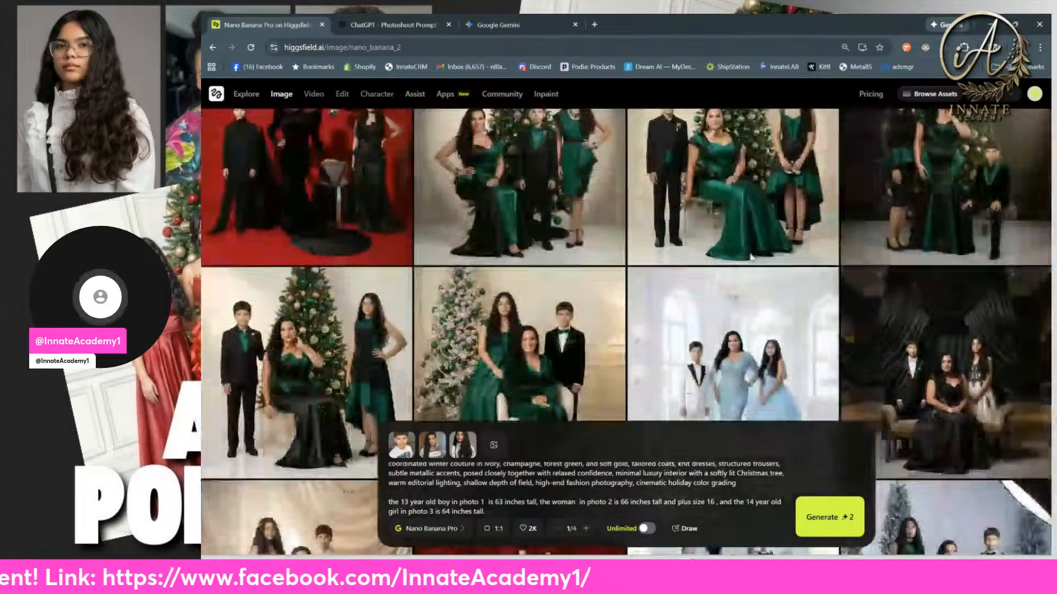
scroll(748, 266, down, 15)
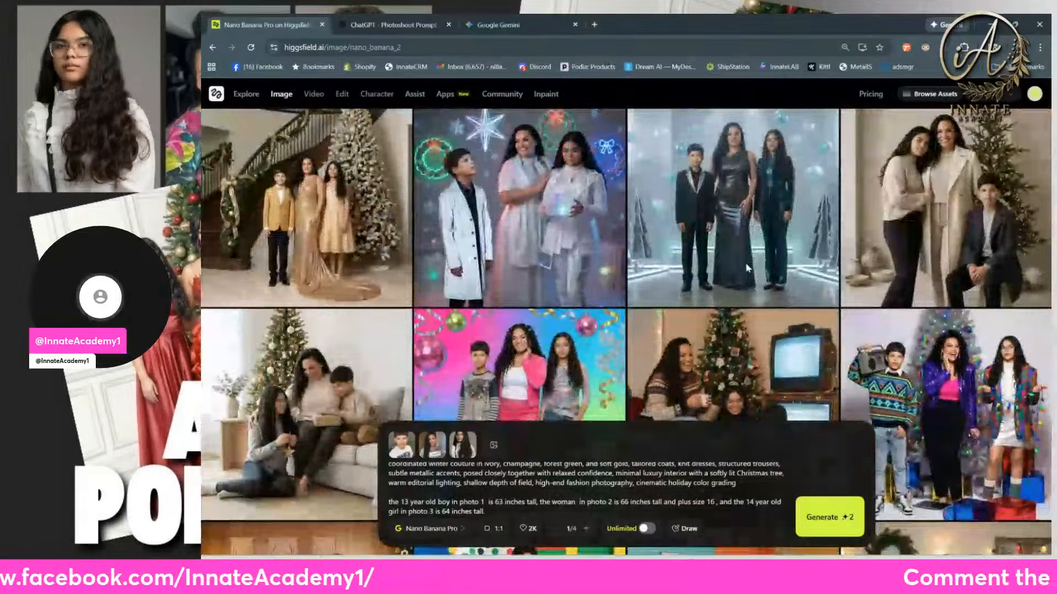
mouse_move(747, 268)
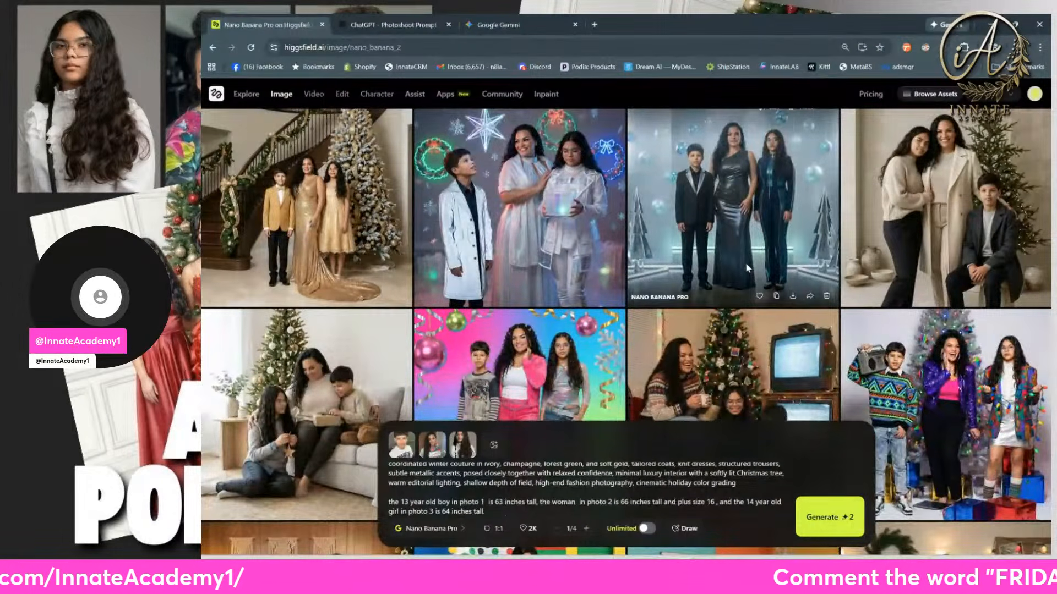
scroll(746, 268, down, 5)
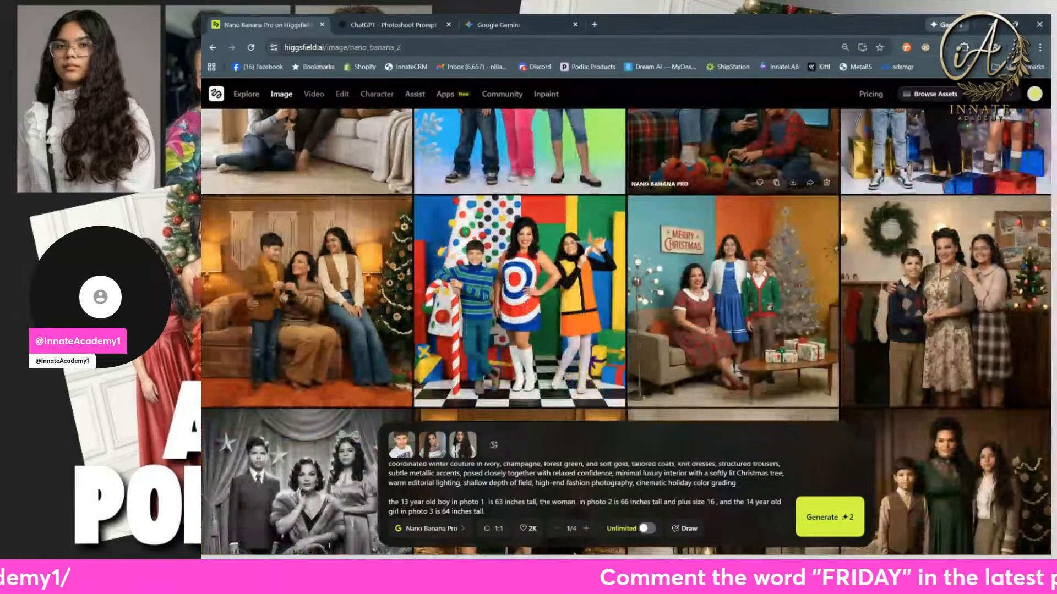
scroll(747, 271, down, 3)
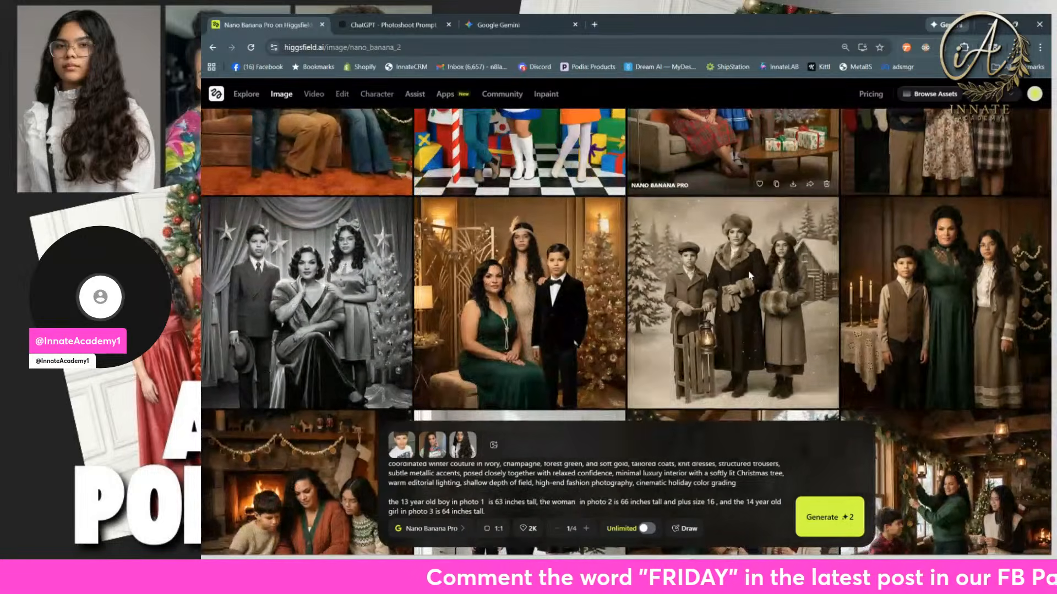